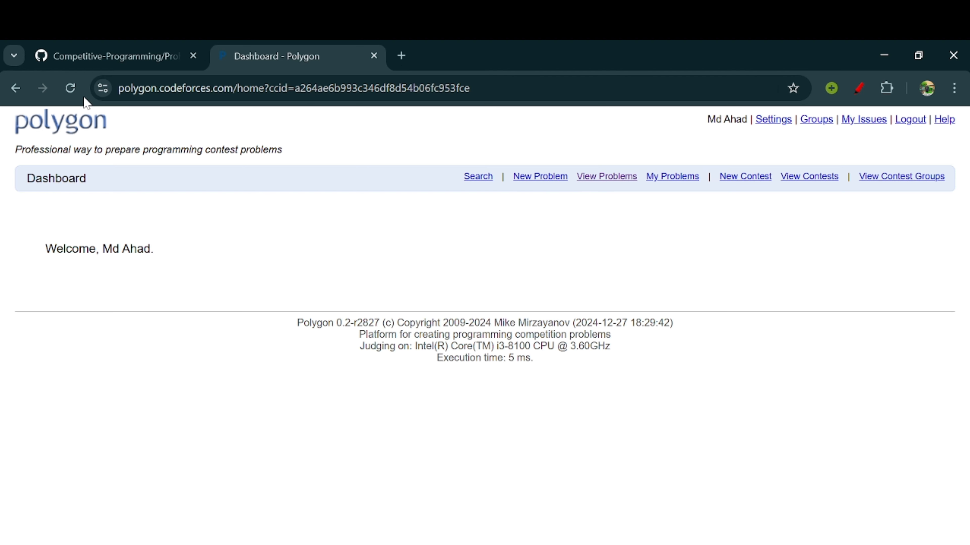
Create a new problem named array-sum
left_click(70, 88)
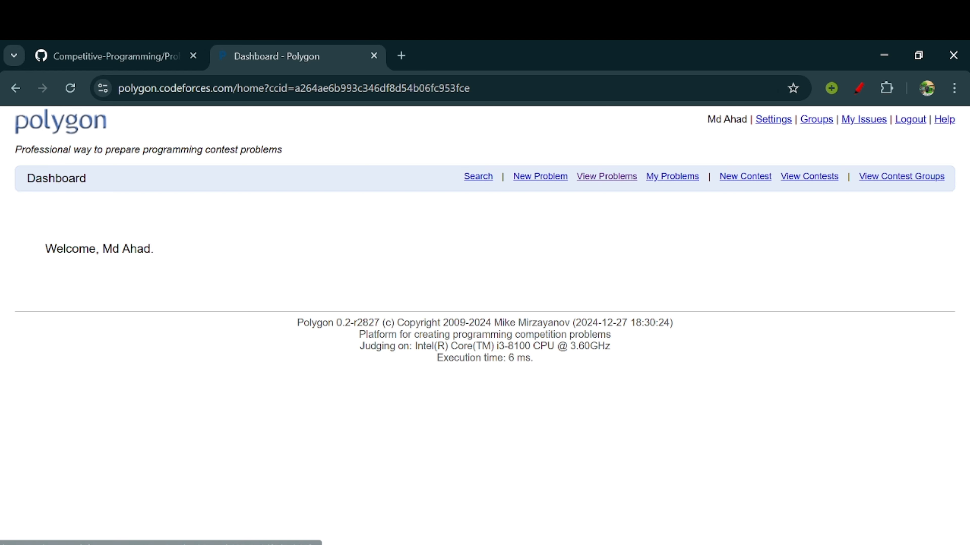
left_click_drag(716, 120, 720, 142)
left_click(720, 142)
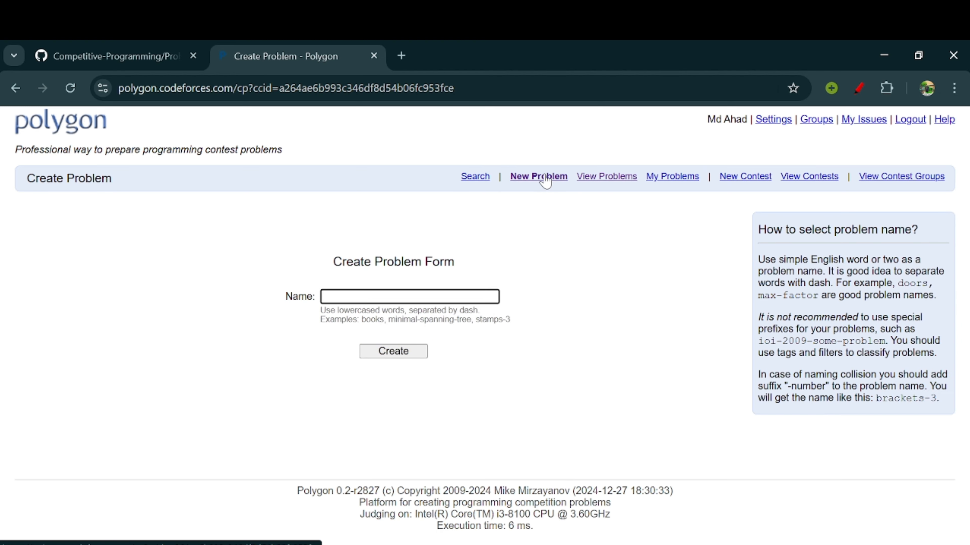
left_click(409, 297)
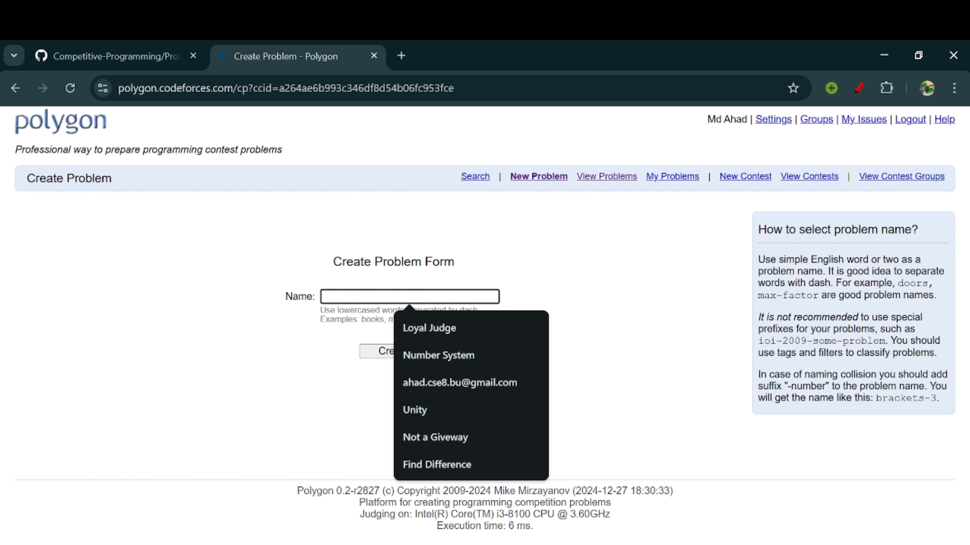
type("array-")
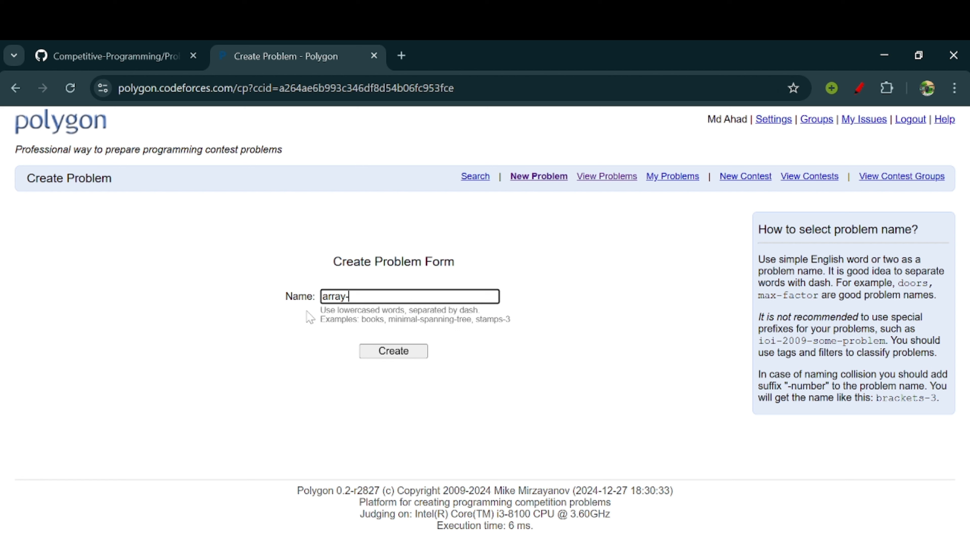
left_click_drag(311, 317, 518, 319)
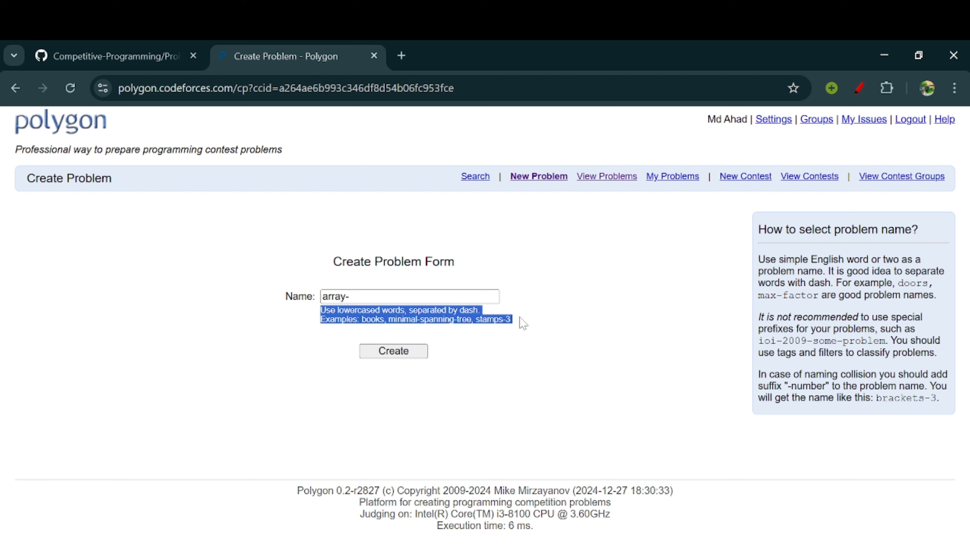
left_click(518, 317)
left_click(414, 297)
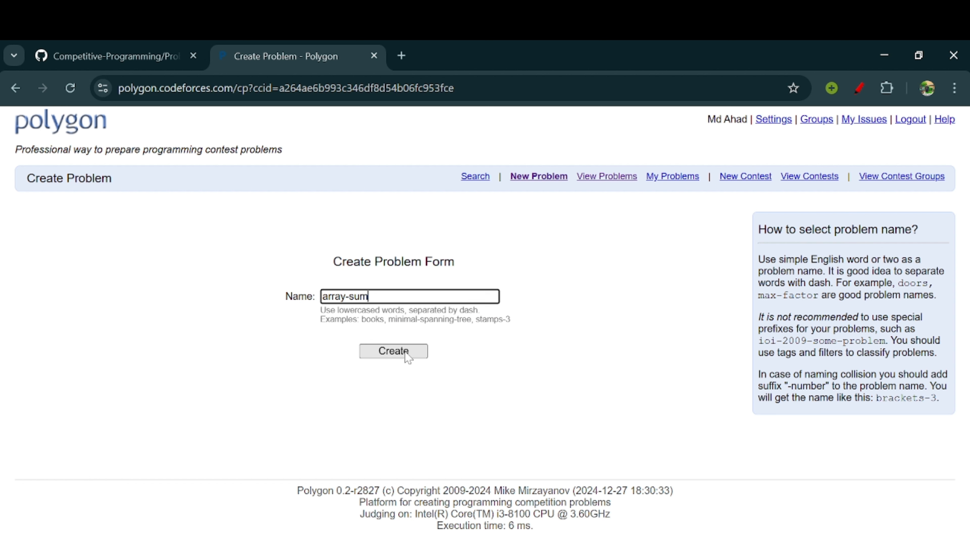
left_click(407, 358)
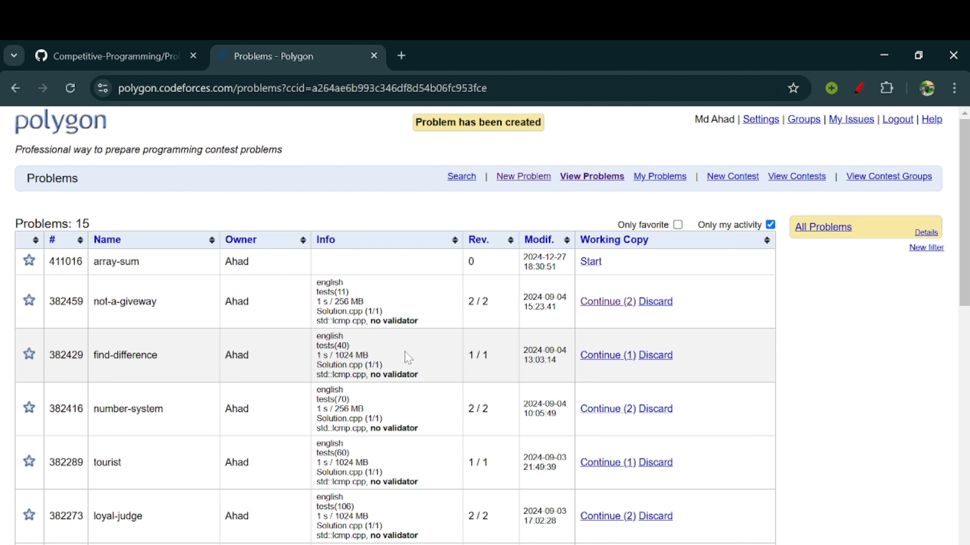
Start a working copy of the array-sum problem from the problems list
left_click_drag(156, 269, 92, 269)
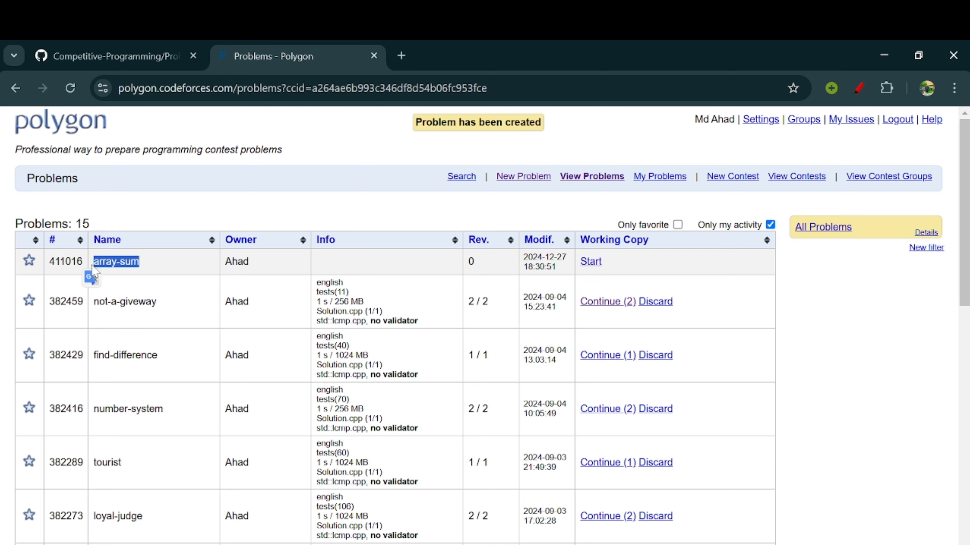
left_click(93, 270)
scroll(170, 459, "down", 6)
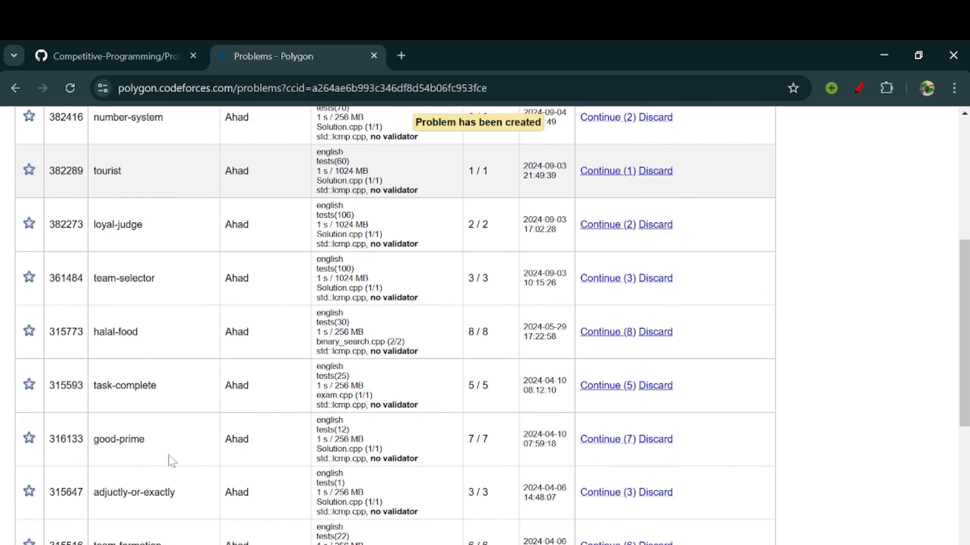
scroll(171, 461, "up", 6)
left_click_drag(168, 261, 99, 262)
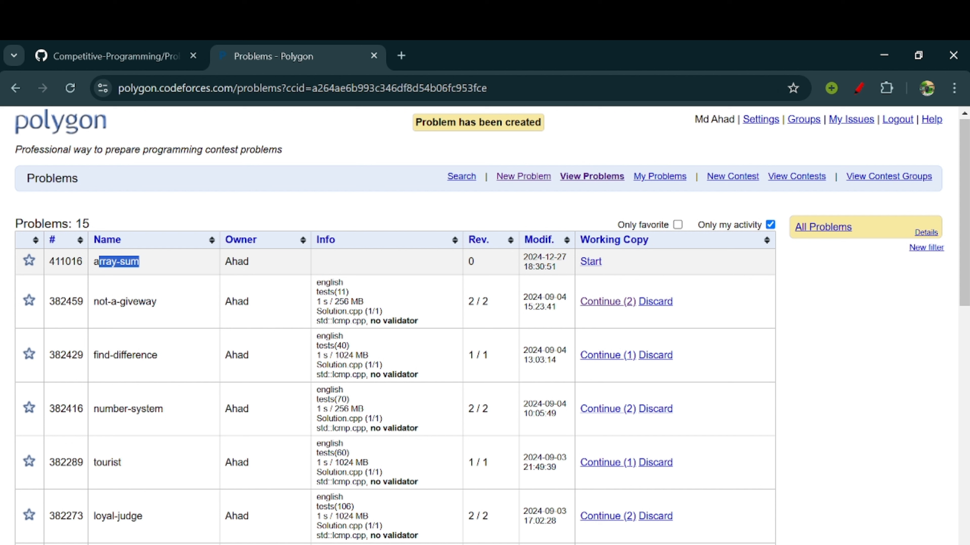
left_click(174, 272)
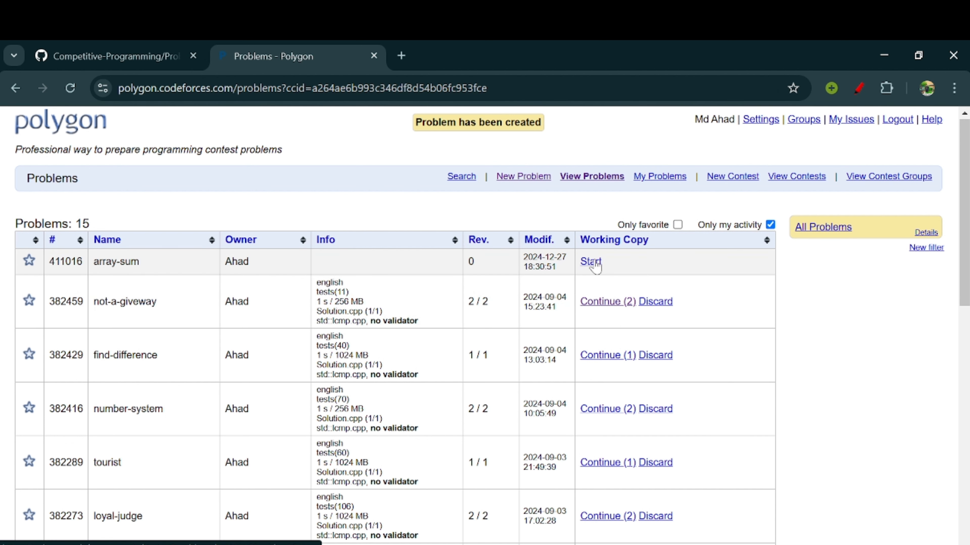
left_click(594, 265)
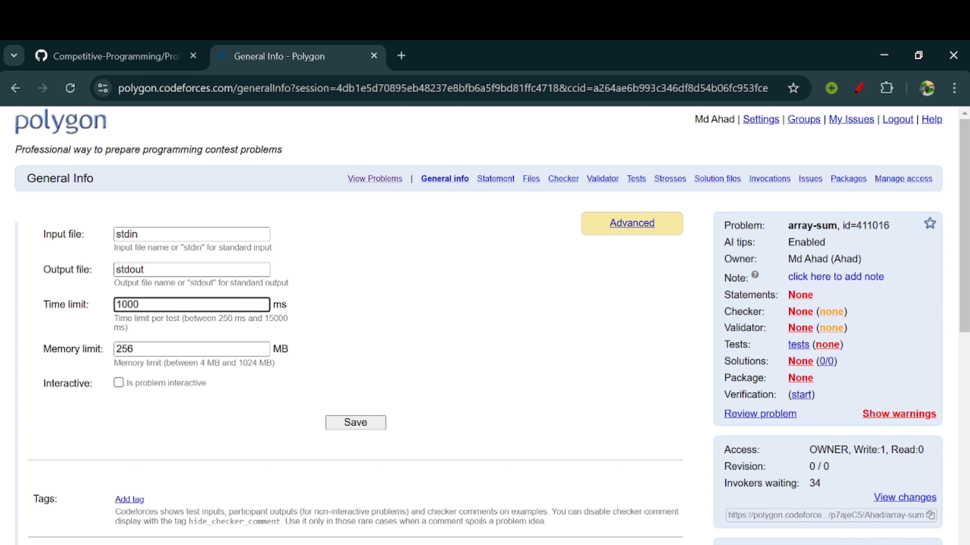
Set the problem's memory limit to 512 MB in the general info
scroll(310, 249, "down", 2)
scroll(310, 249, "up", 2)
scroll(310, 248, "down", 1)
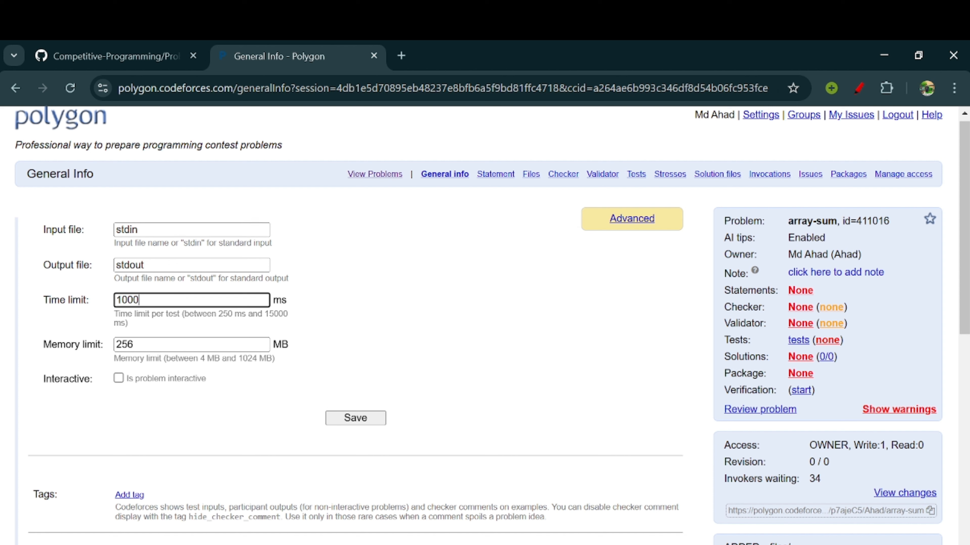
key("shift+Left")
key("shift+Left")
key("shift+Left")
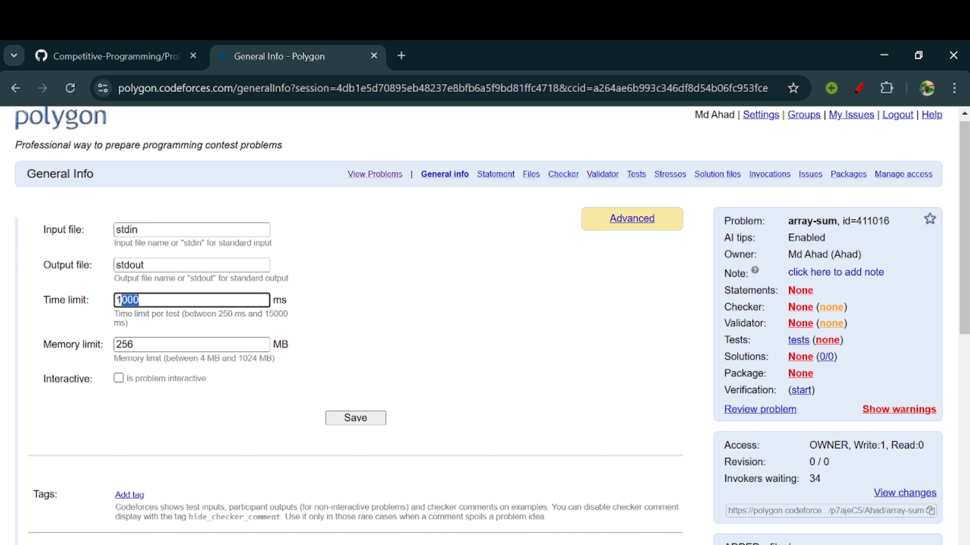
left_click(134, 345)
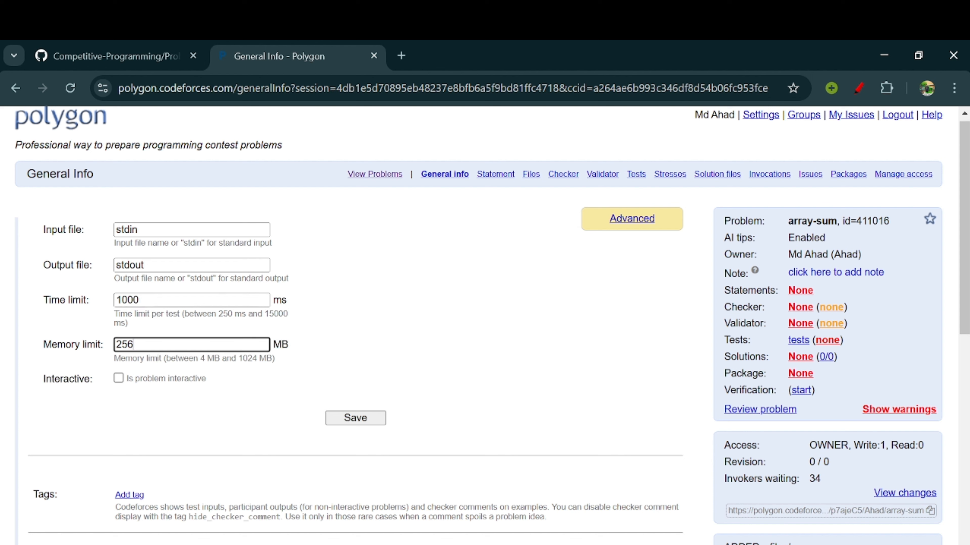
key("BackSpace")
key("BackSpace")
key("BackSpace")
type("5")
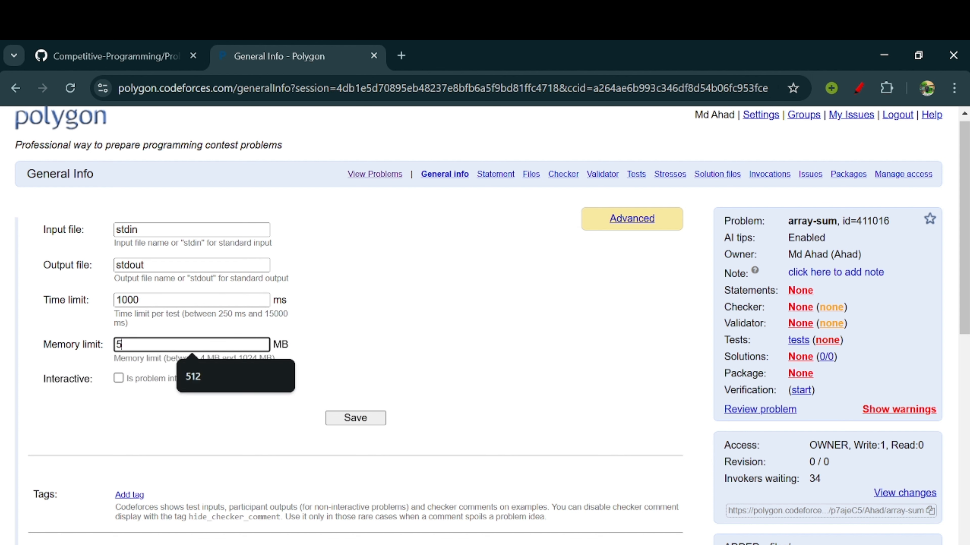
type("12")
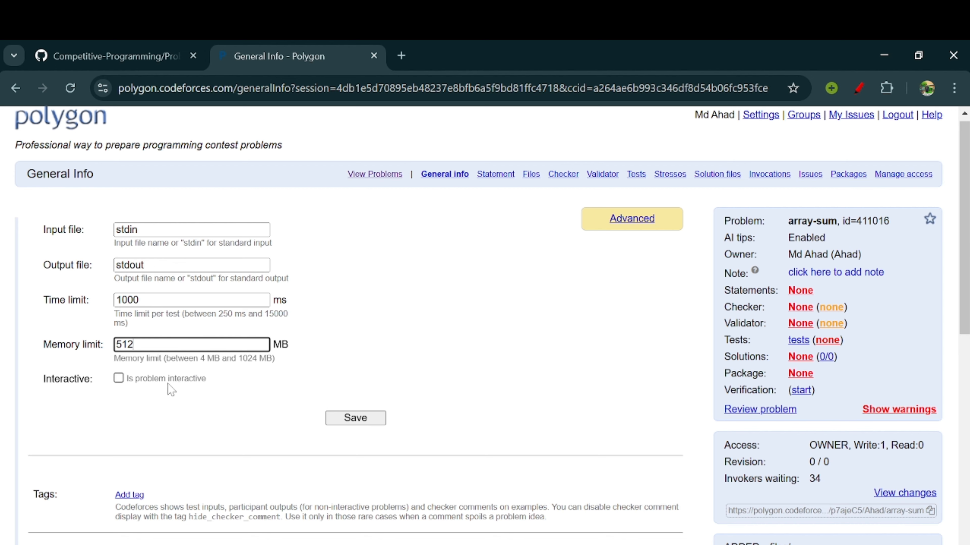
Save the problem's general info settings
scroll(295, 424, "down", 3)
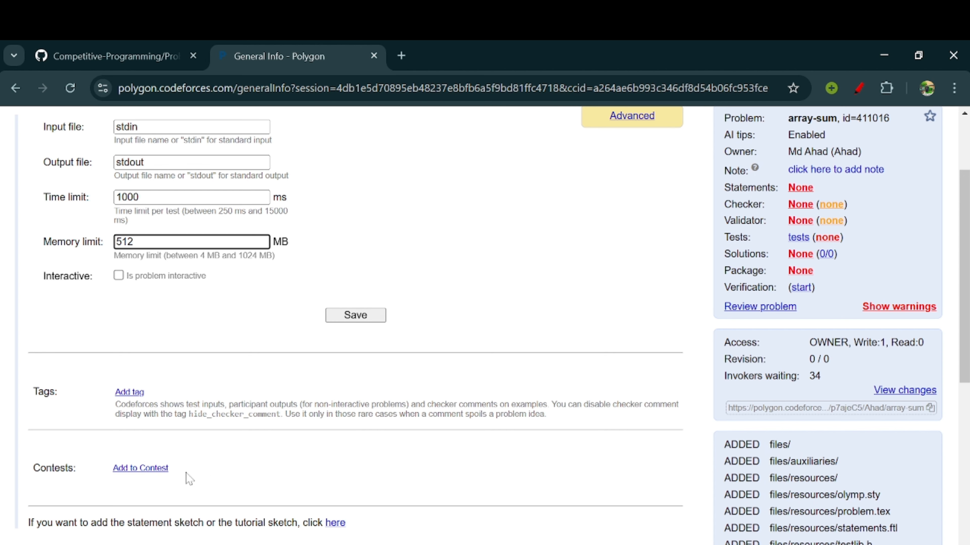
left_click(178, 475)
left_click_drag(175, 470, 274, 445)
left_click(273, 446)
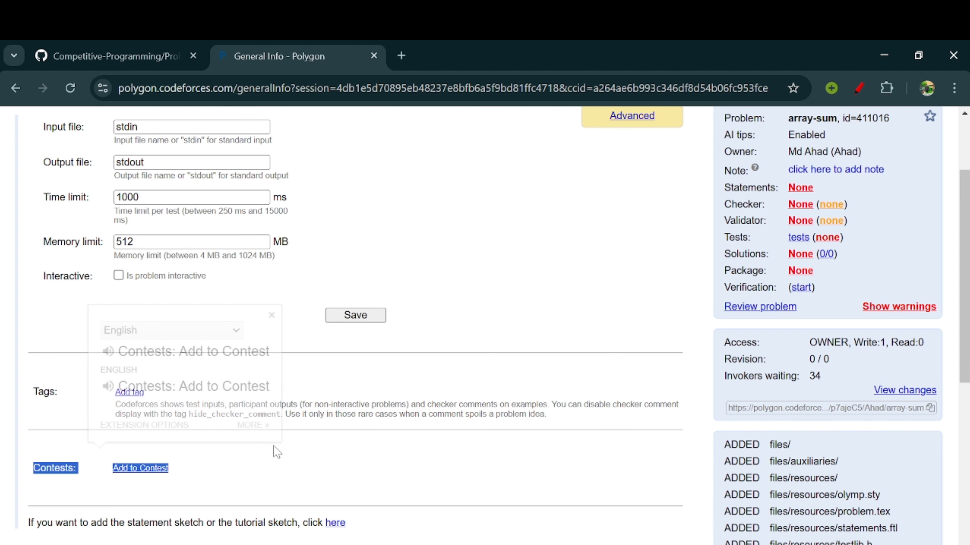
scroll(273, 445, "up", 3)
left_click(342, 459)
scroll(342, 451, "down", 1)
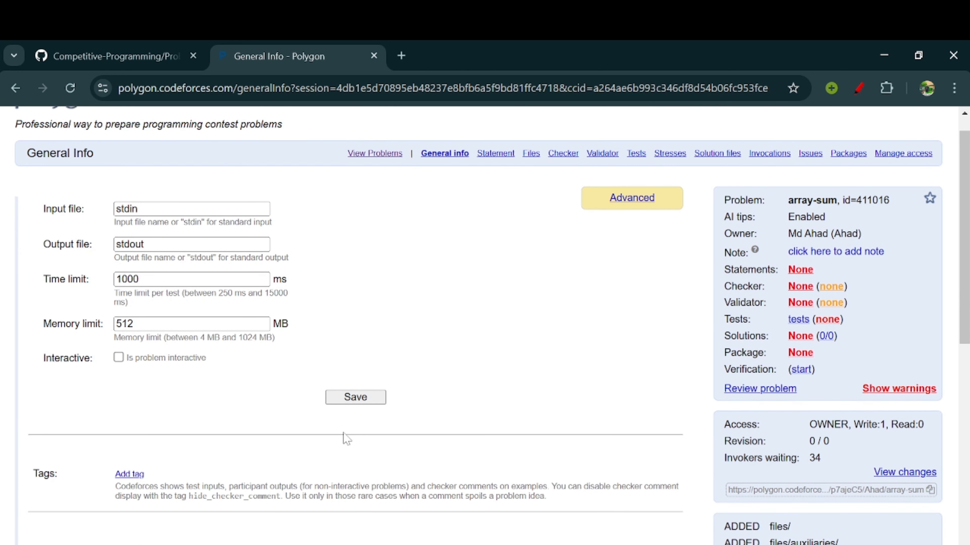
left_click(348, 398)
Create an English-language statement for the array-sum problem
scroll(347, 396, "down", 5)
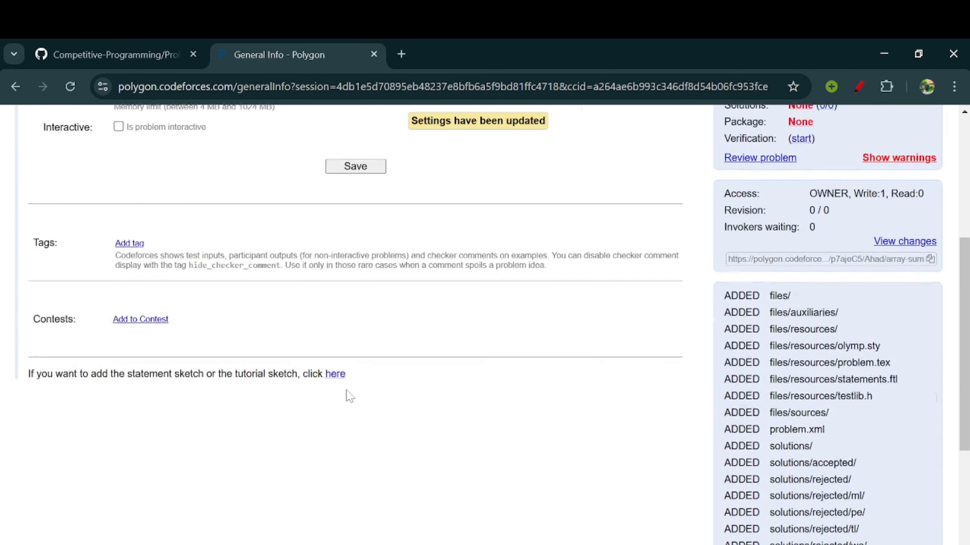
scroll(349, 397, "up", 6)
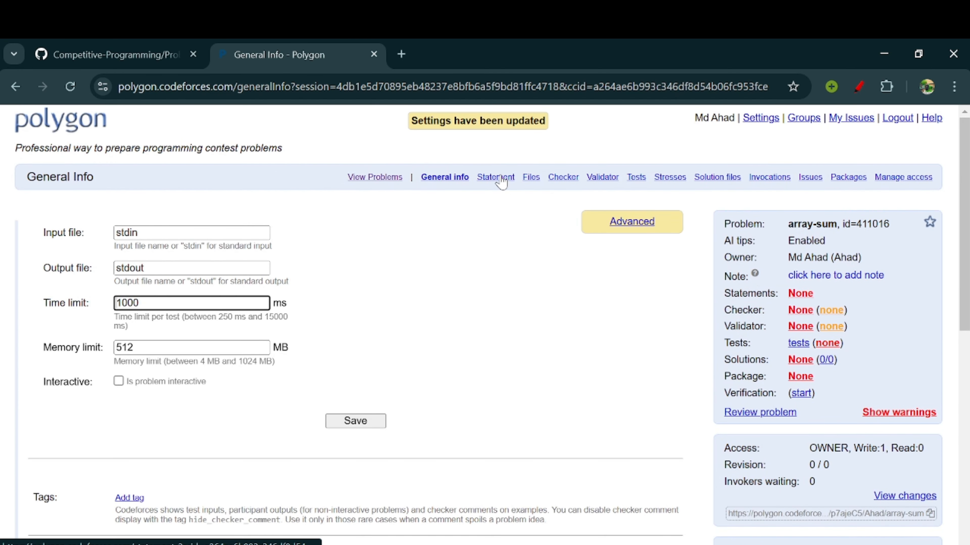
scroll(534, 268, "down", 6)
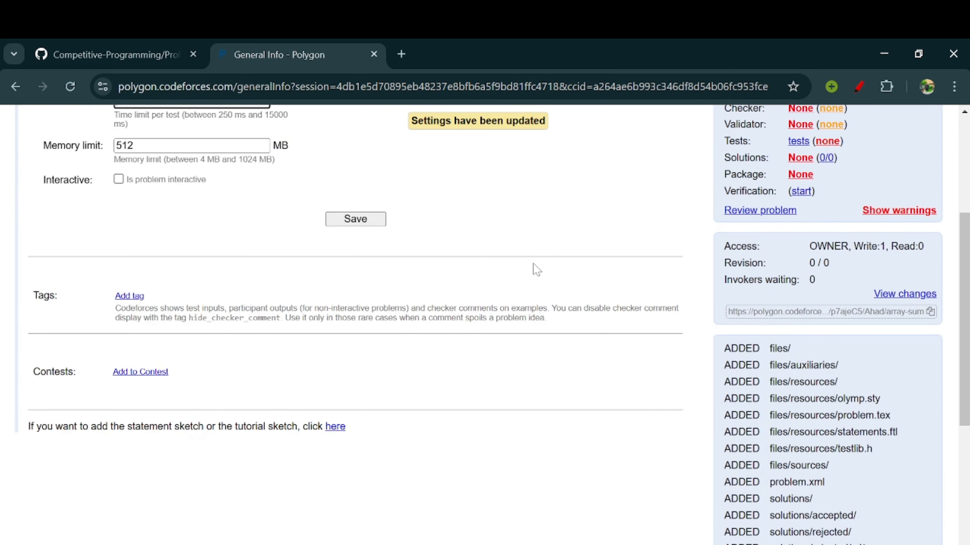
scroll(532, 268, "down", 4)
scroll(533, 269, "up", 10)
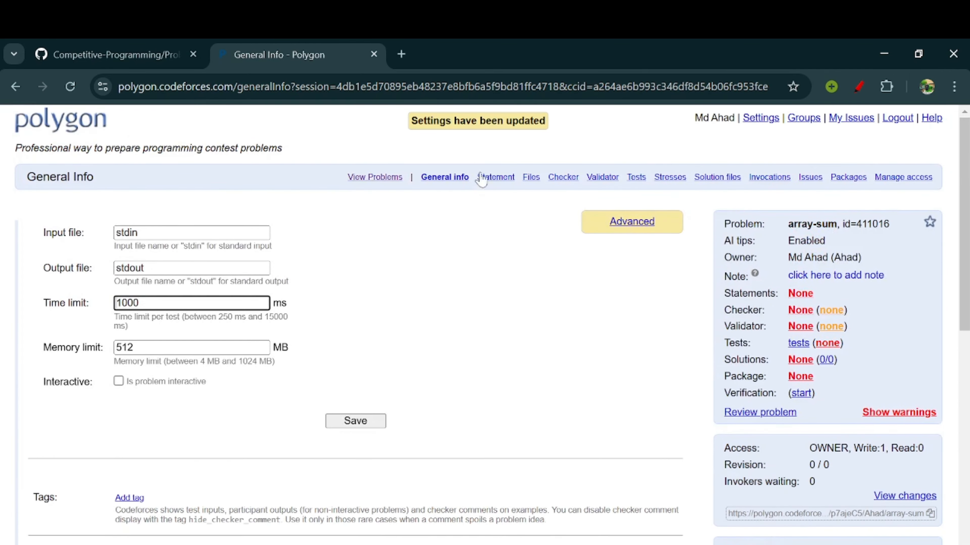
left_click(491, 177)
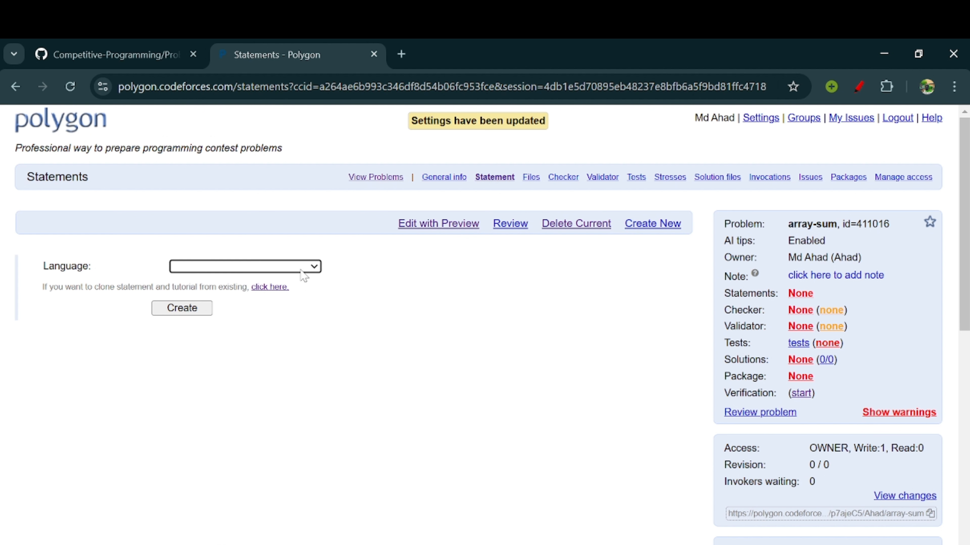
left_click(290, 266)
left_click(241, 305)
left_click(288, 268)
scroll(231, 390, "down", 1)
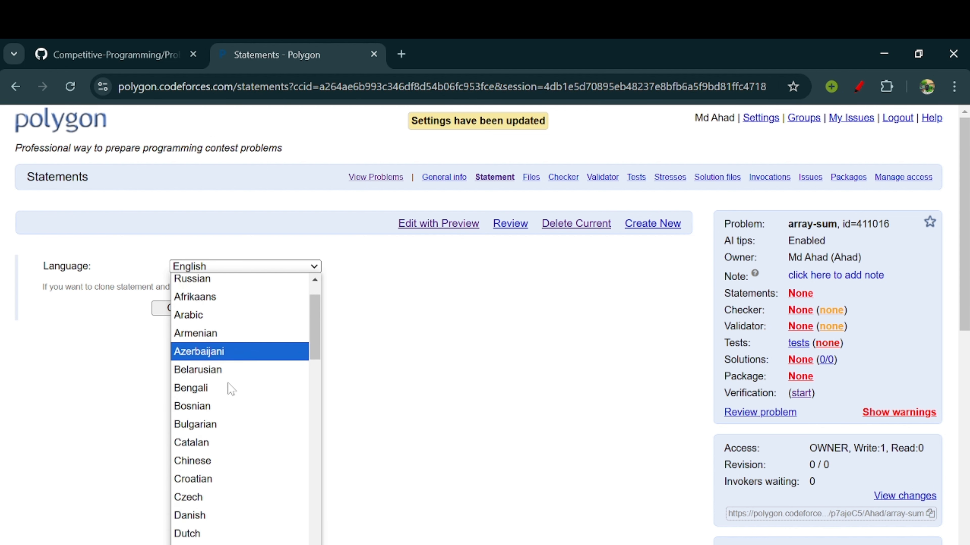
left_click(170, 378)
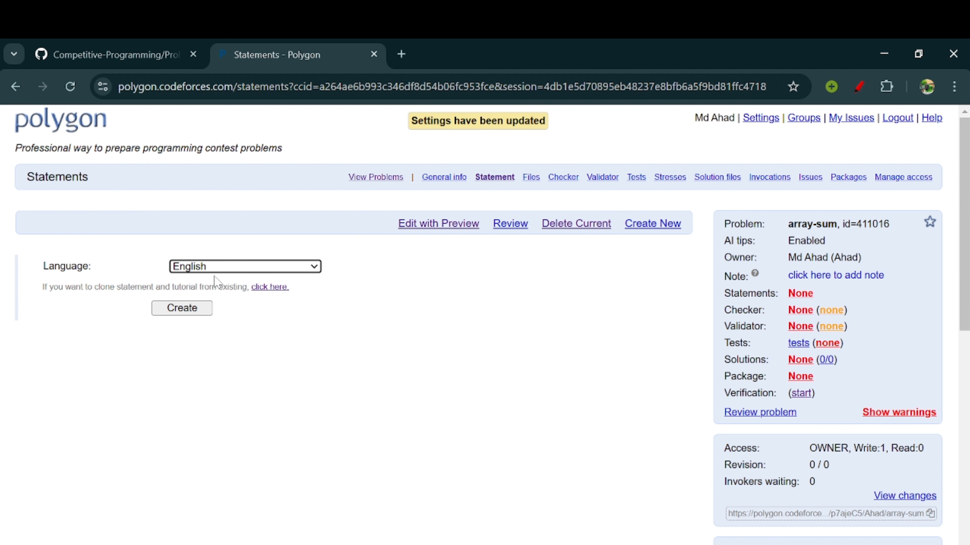
left_click(191, 312)
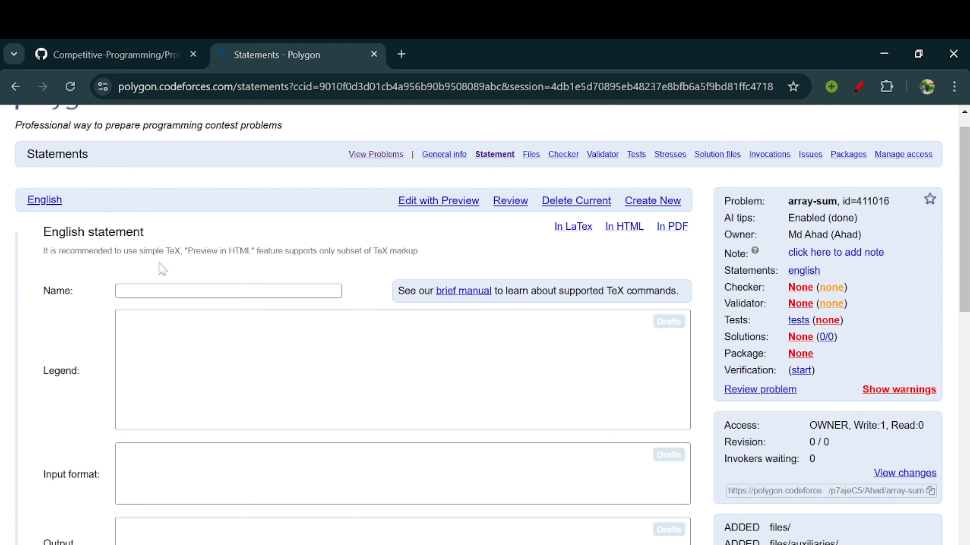
Name the English statement Array Sum
left_click(190, 291)
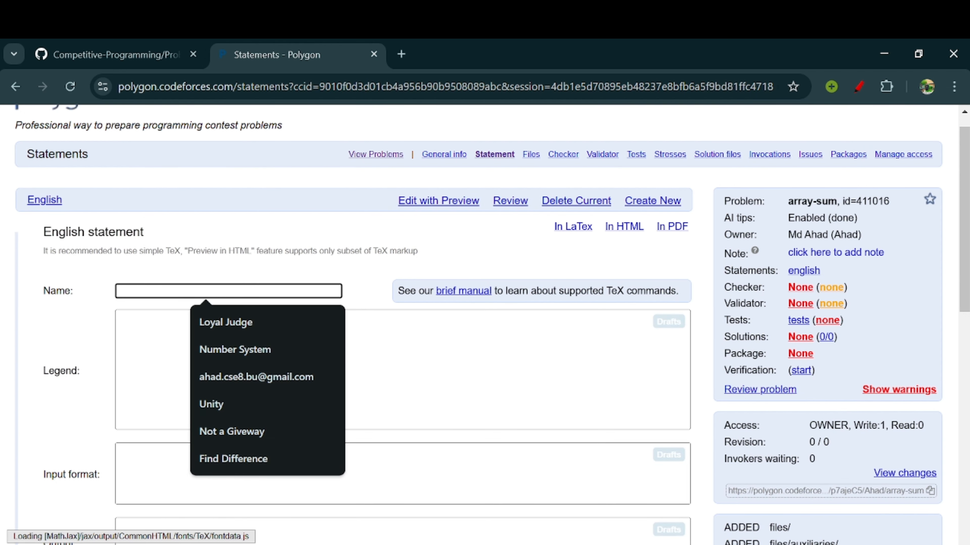
left_click(331, 278)
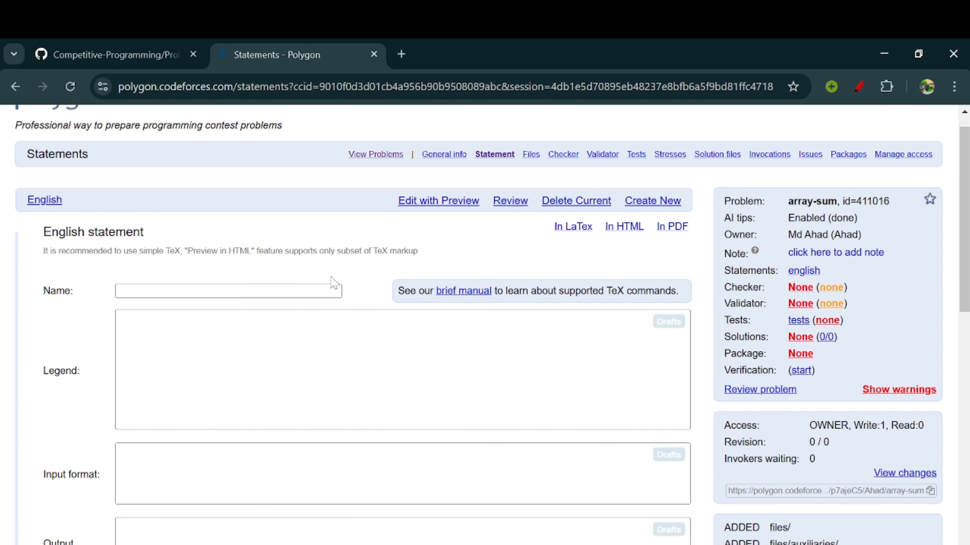
mouse_move(616, 544)
left_click(204, 291)
type("Array Su")
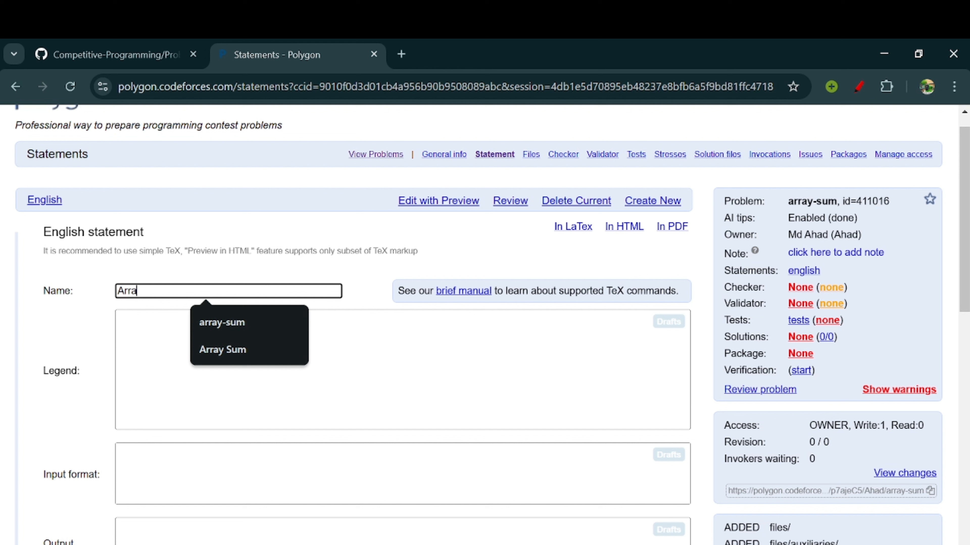
type("m")
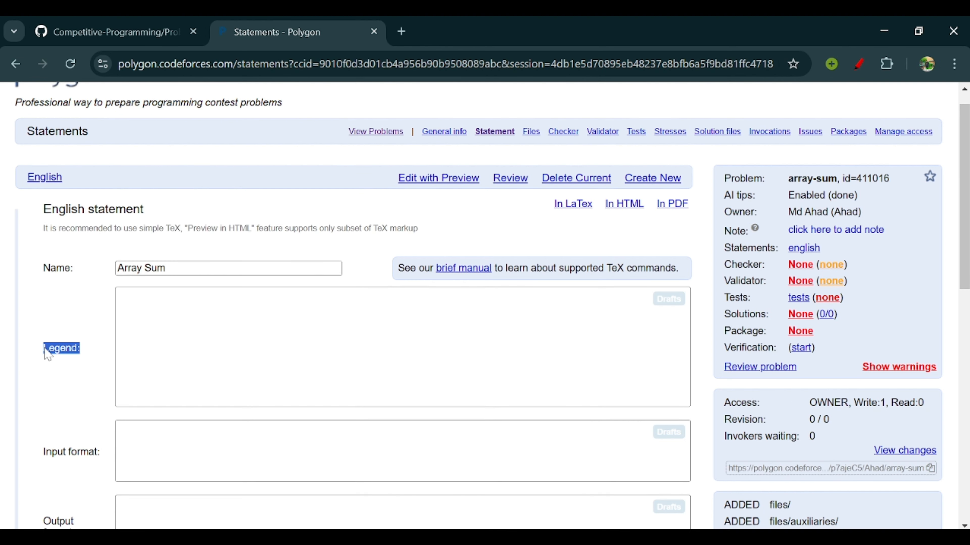
Copy the Statement paragraph from problem.txt in Notepad into the English statement's Legend in Polygon, removing the blank line before it
left_click(47, 370)
left_click_drag(45, 370, 76, 370)
left_click(79, 353)
key("alt+Tab")
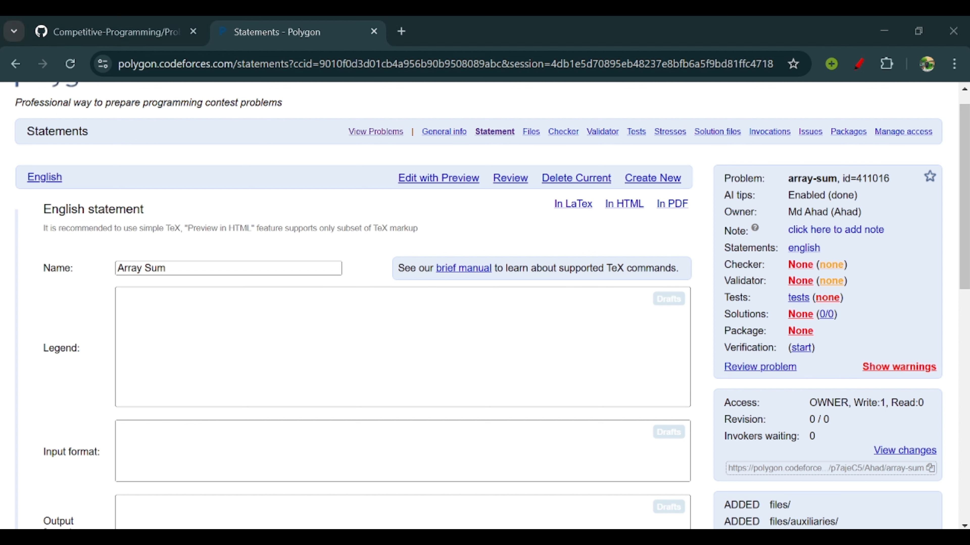
right_click(257, 195)
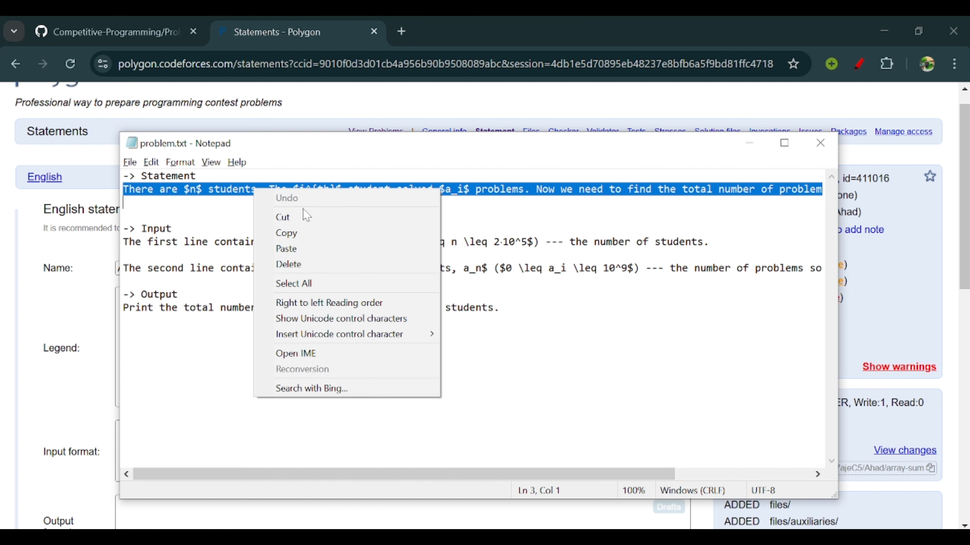
left_click(290, 234)
key("alt+Tab")
left_click(290, 336)
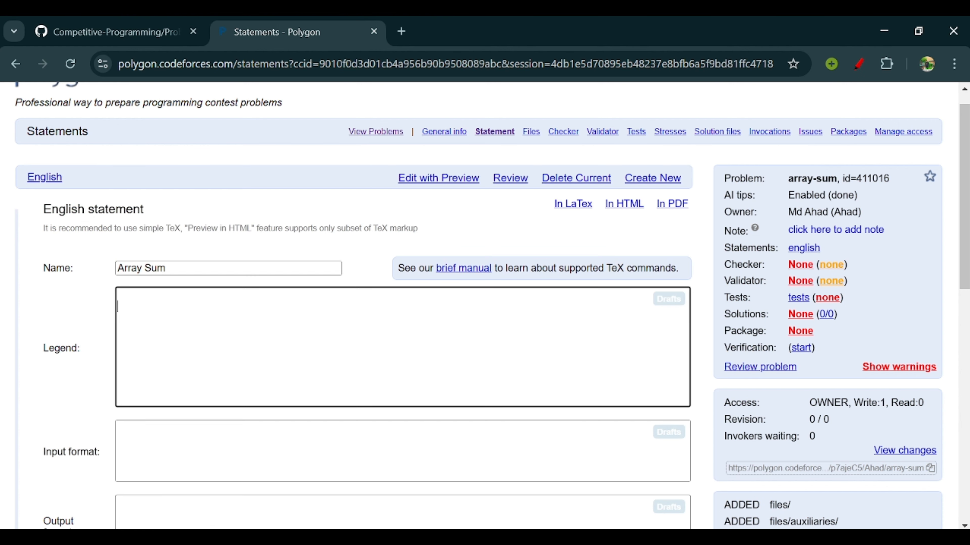
key("ctrl+v")
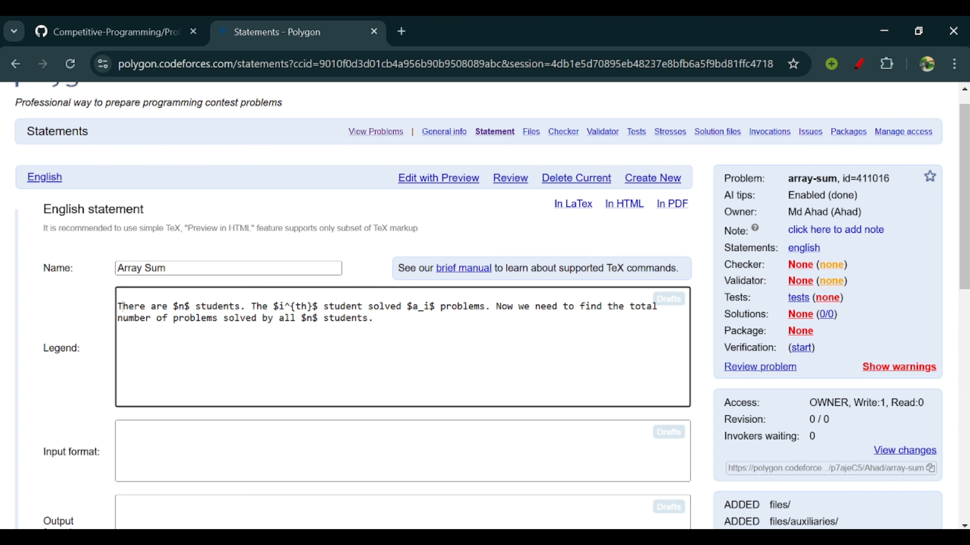
key("BackSpace")
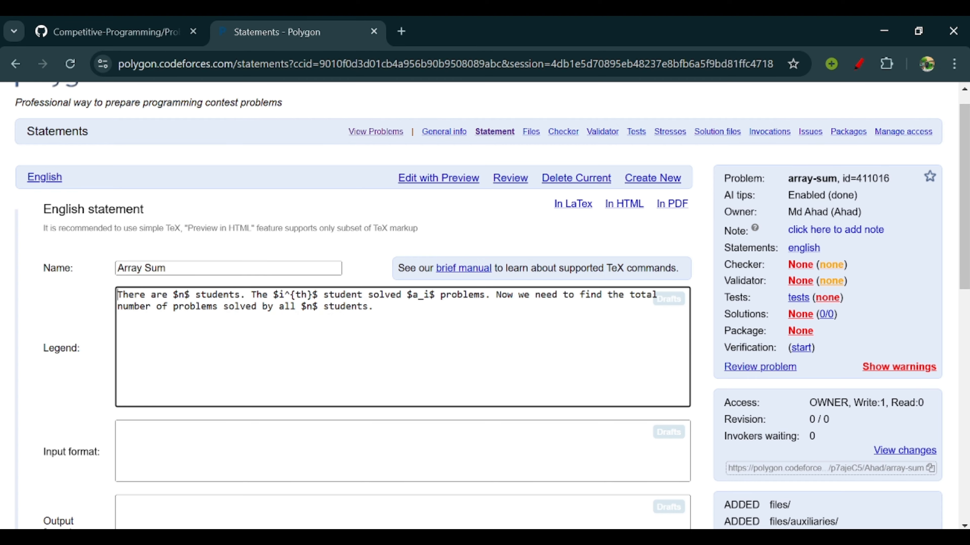
Open the English statement in the editor with live preview
scroll(485, 305, "down", 2)
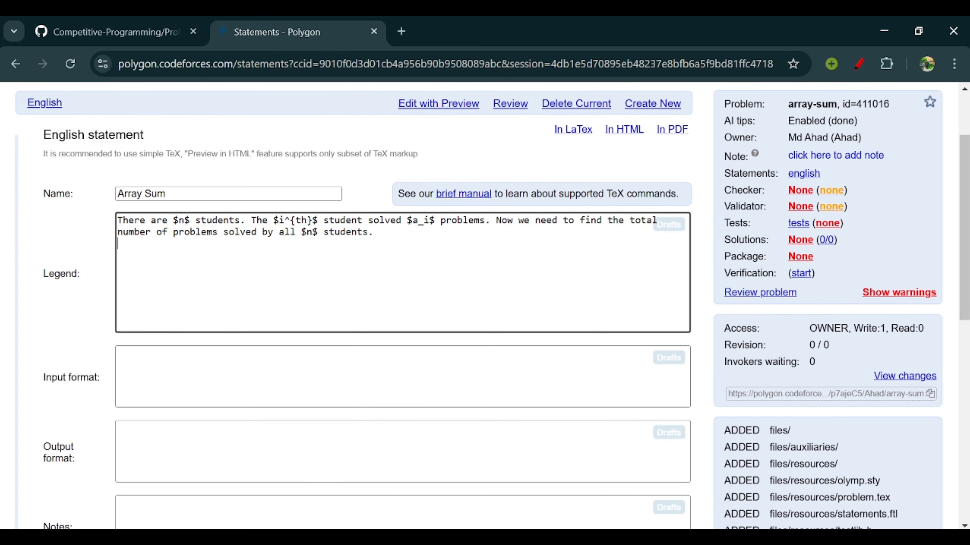
left_click(290, 376)
scroll(440, 201, "up", 3)
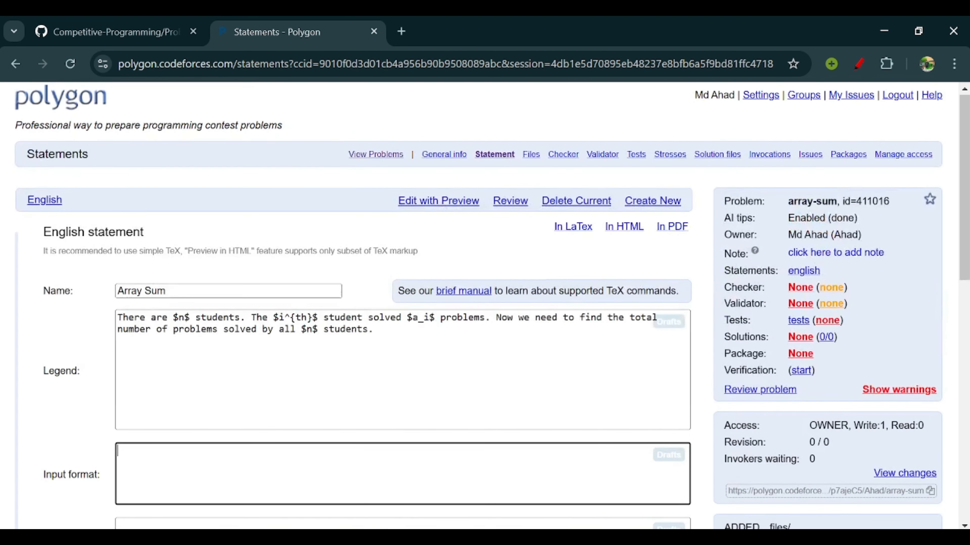
left_click(439, 202)
Compare the Legend source with its rendered preview, including the time and memory limit lines
scroll(245, 306, "down", 1)
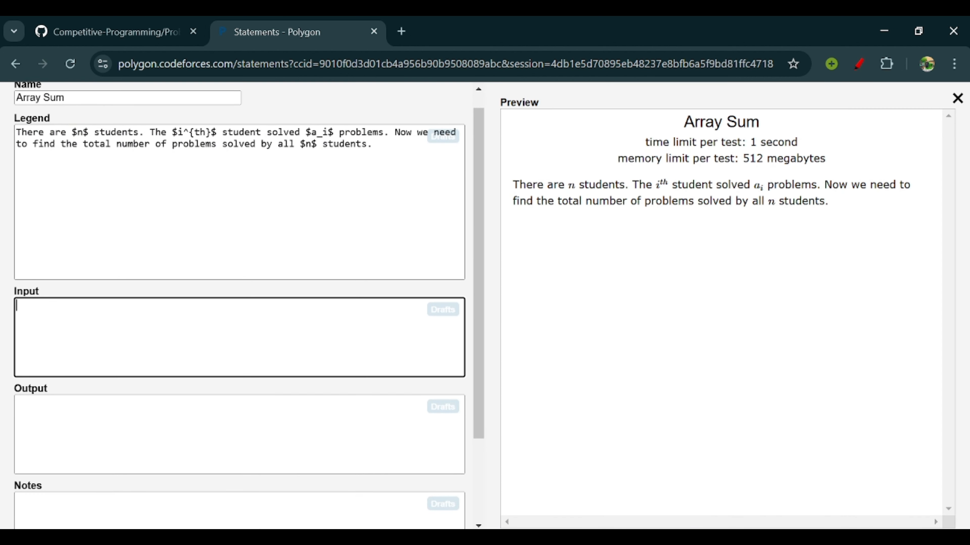
scroll(244, 305, "up", 1)
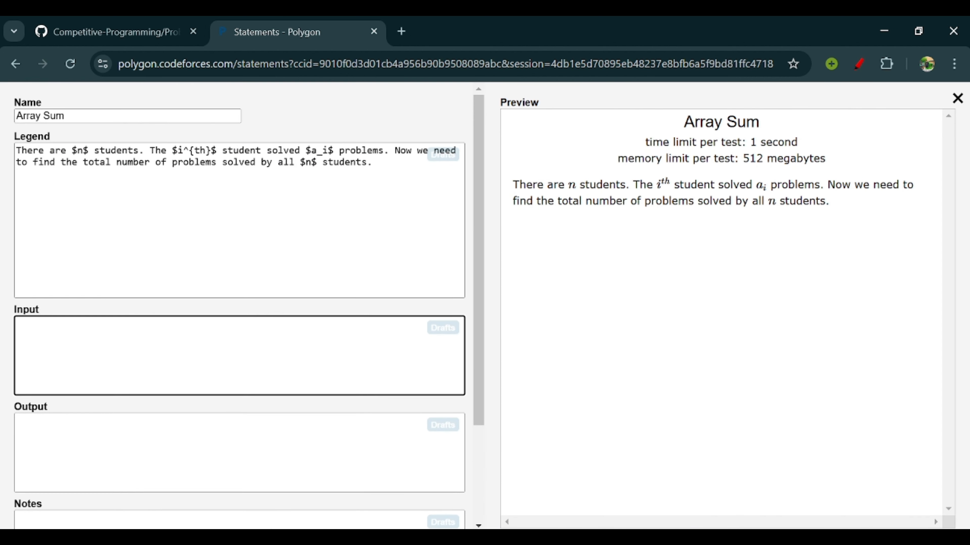
left_click(17, 174)
left_click_drag(17, 174, 155, 176)
left_click_drag(517, 186, 796, 225)
left_click(796, 225)
mouse_move(627, 159)
left_mouse_down()
mouse_move(804, 172)
mouse_move(645, 156)
left_mouse_up()
left_click(804, 171)
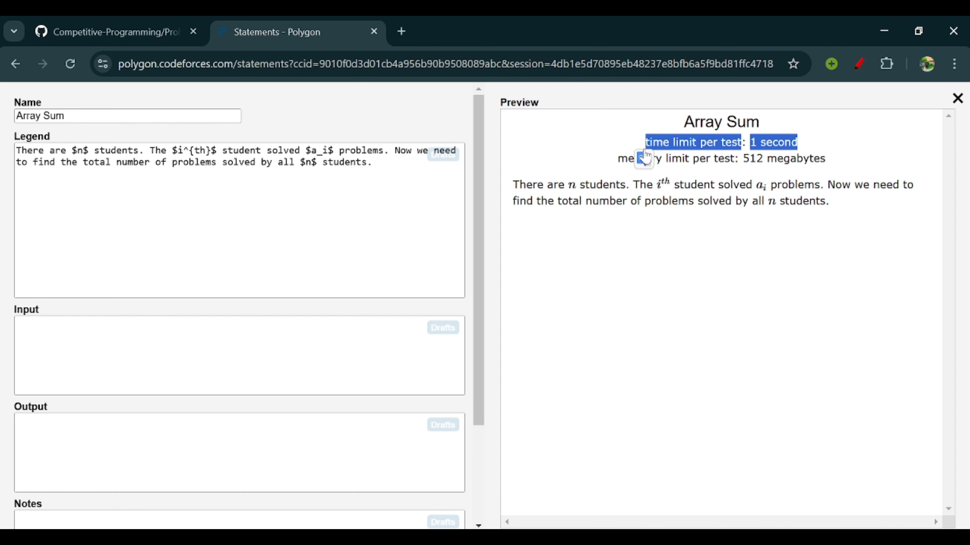
left_click(583, 220)
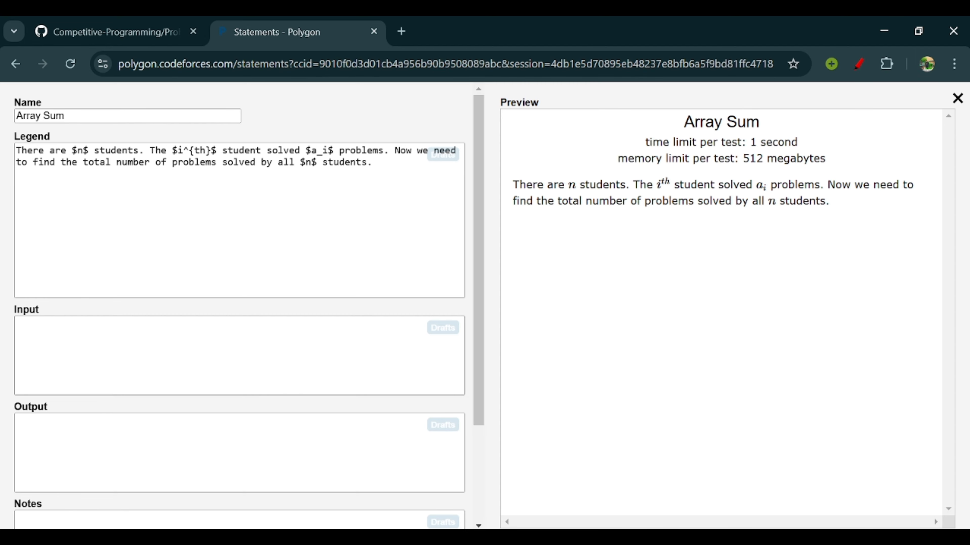
Copy both Input paragraphs, describing $n$ and the integers $a_1, a_2, \dots, a_n$, from problem.txt in Notepad into the statement's Input section
key("alt+Tab")
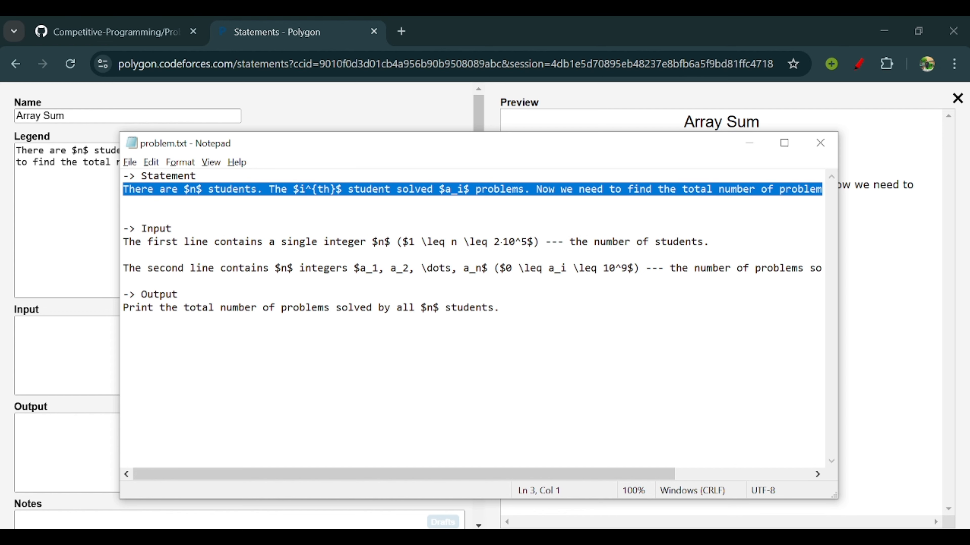
key("Down")
key("Down")
key("Down")
key("shift+Down")
key("shift+Down")
key("shift+Down")
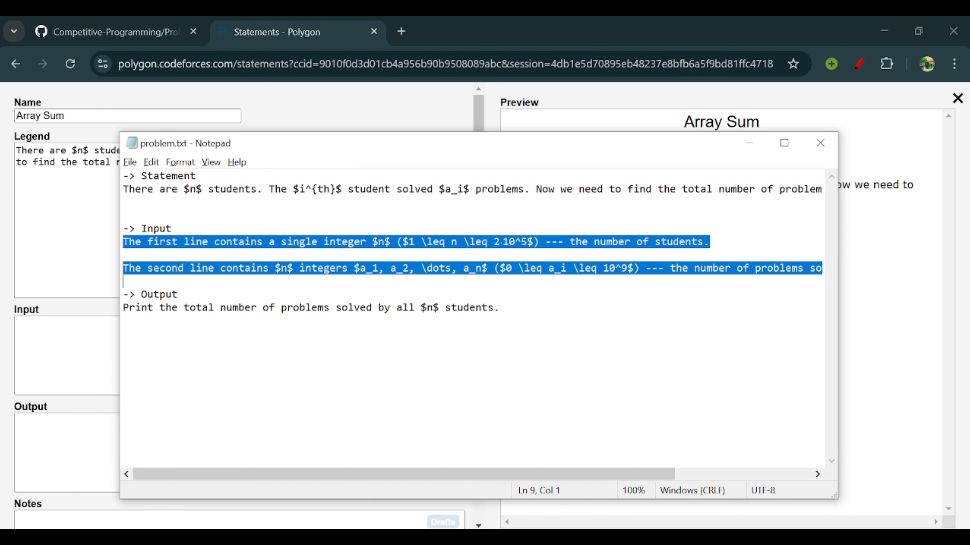
key("alt+Tab")
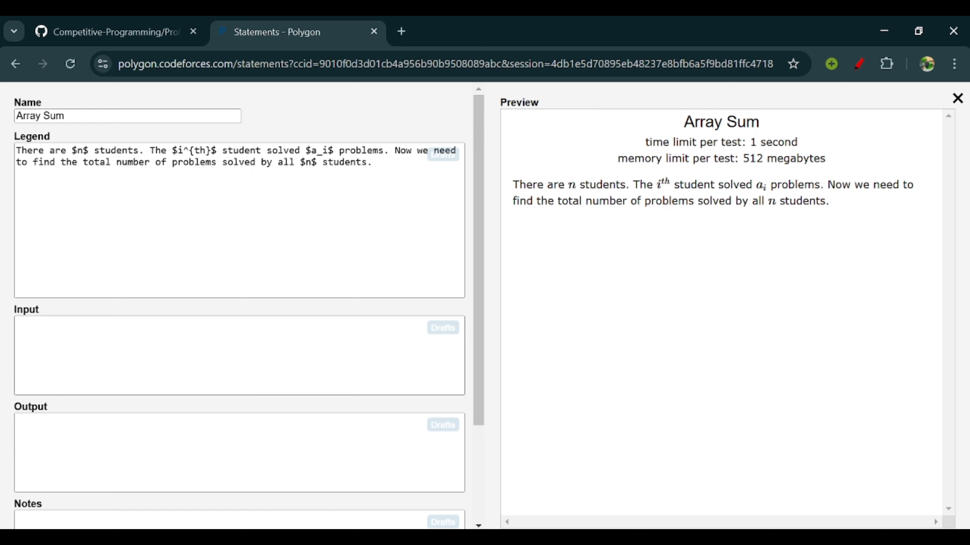
left_click(229, 355)
key("ctrl+v")
Copy the line "Print the total number of problems solved by all $n$ students." from problem.txt in Notepad into the Output section
key("alt+Tab")
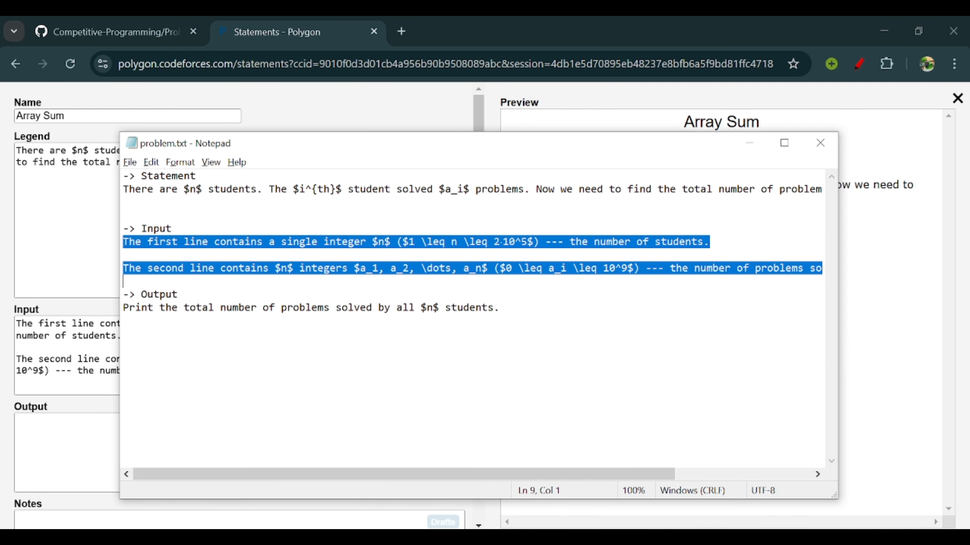
left_click(299, 308)
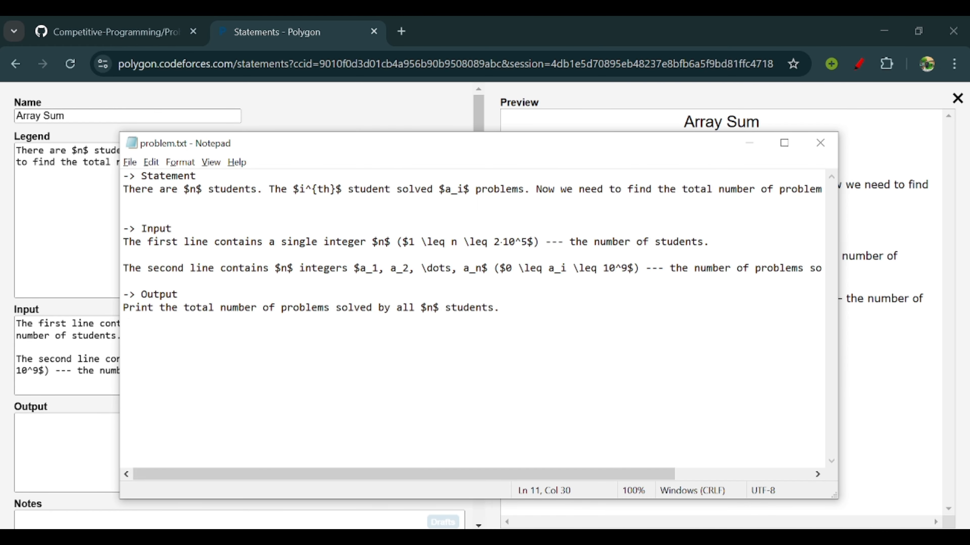
key("Home")
key("shift+End")
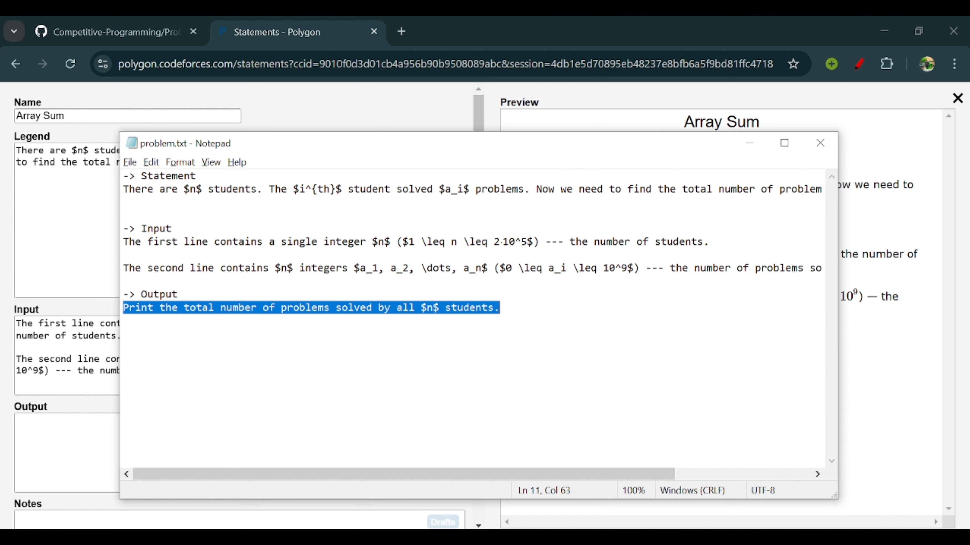
key("ctrl+x")
key("ctrl+z")
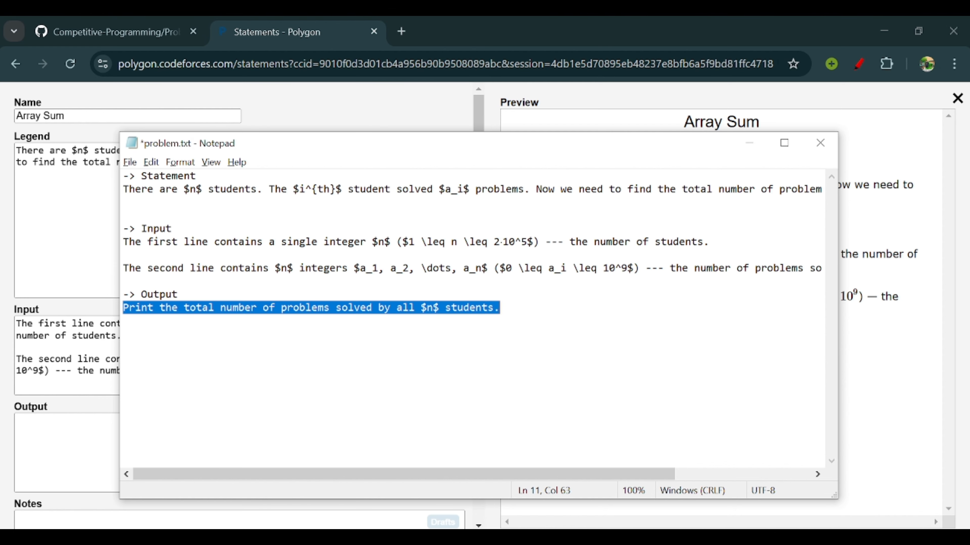
key("alt+Tab")
key("Tab")
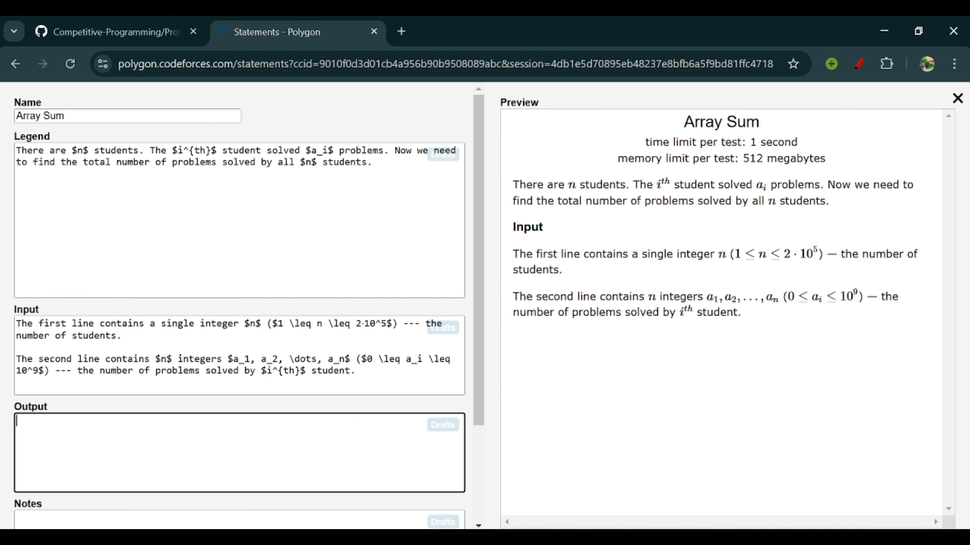
key("ctrl+v")
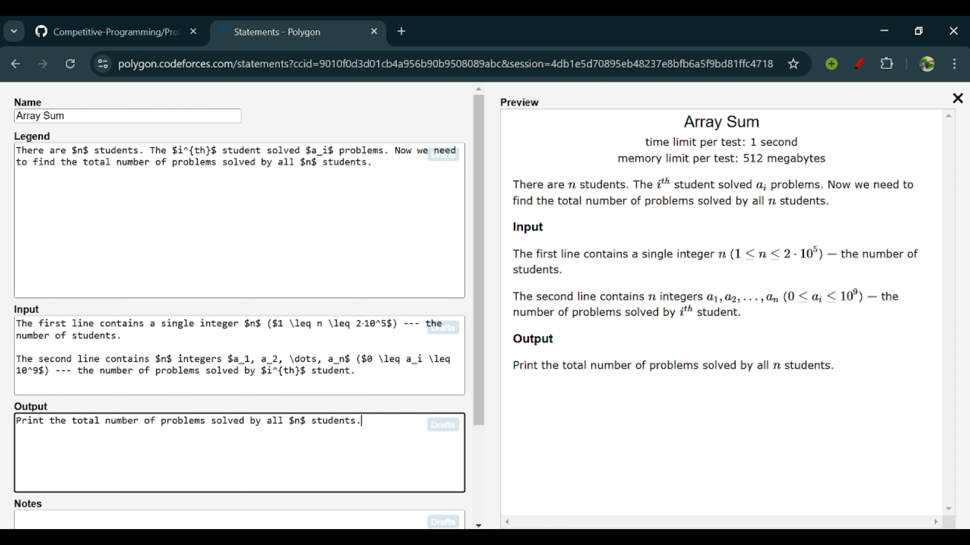
Examine how the Legend's TeX markup, such as $n$ and $i^{th}$, renders in the preview
left_click_drag(374, 164, 9, 147)
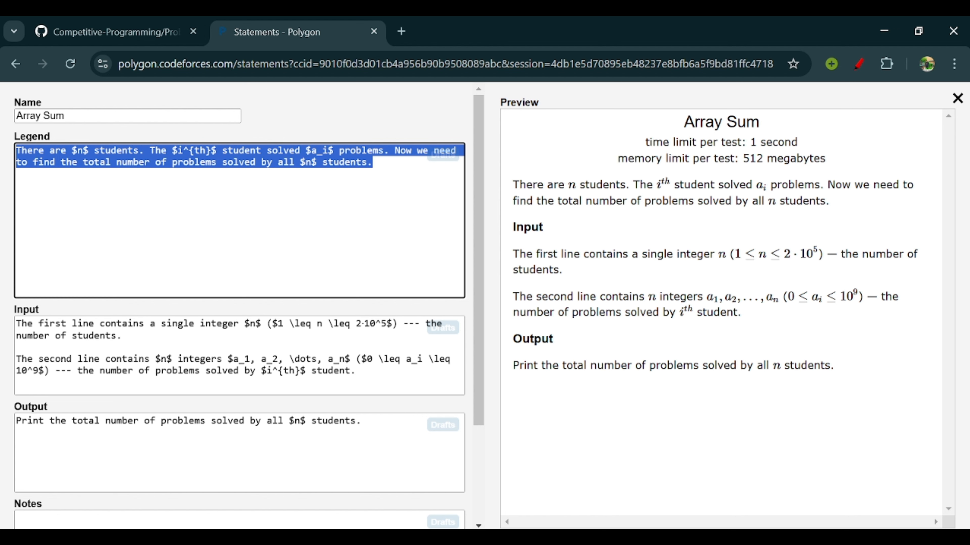
left_click_drag(512, 183, 837, 208)
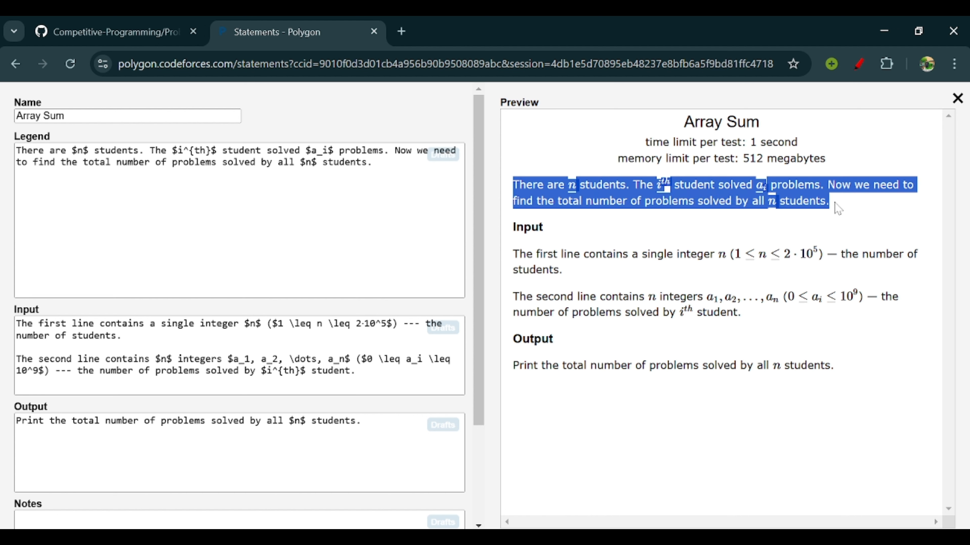
left_click(837, 209)
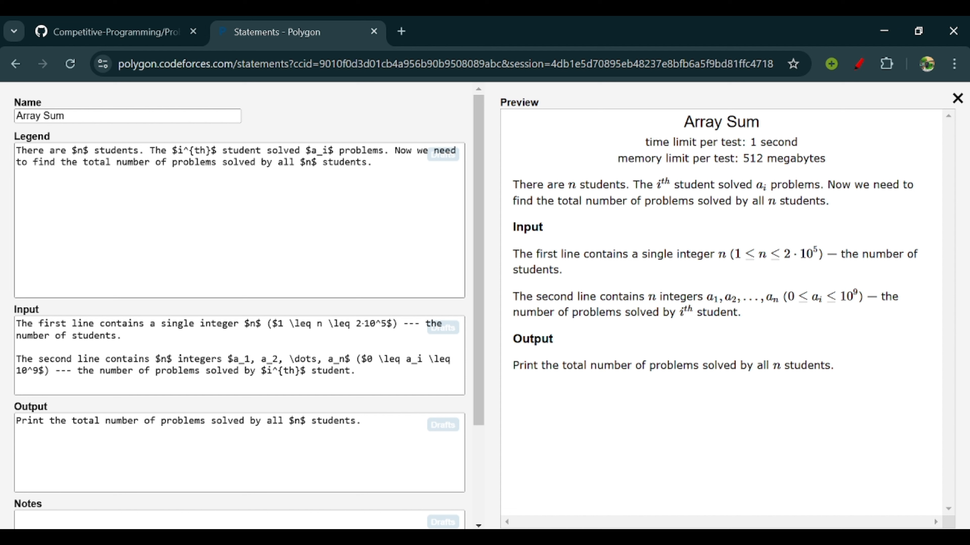
left_click_drag(72, 150, 88, 151)
left_click(88, 151)
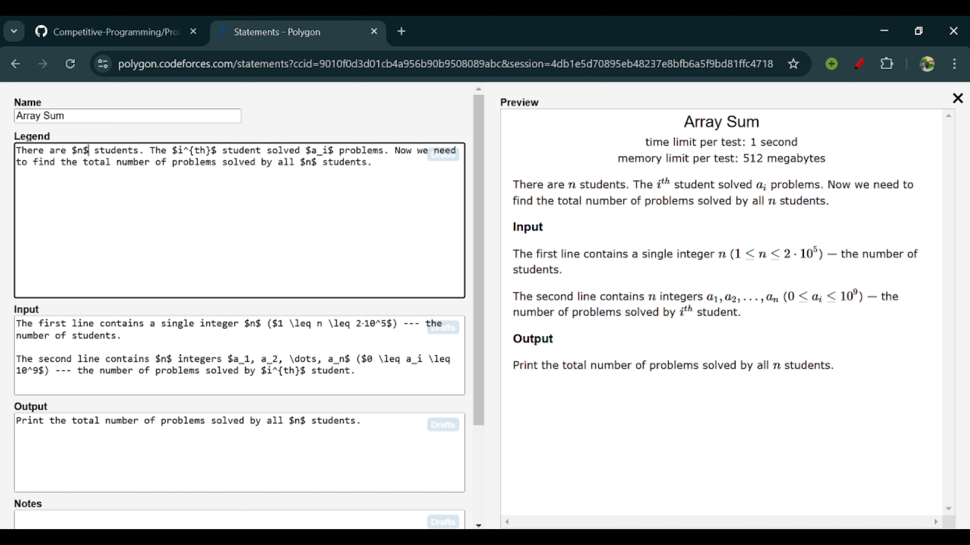
left_click_drag(568, 185, 579, 186)
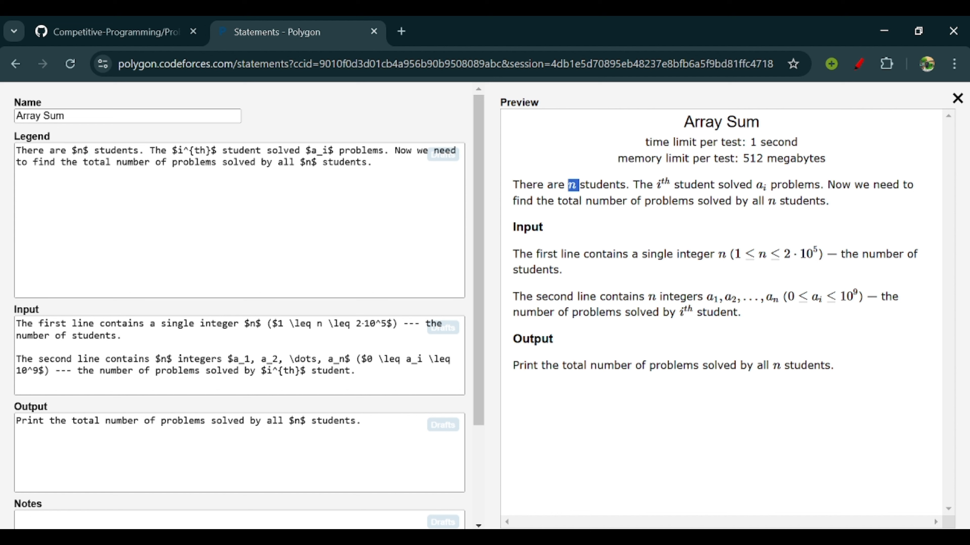
left_click_drag(154, 150, 373, 162)
left_click(372, 162)
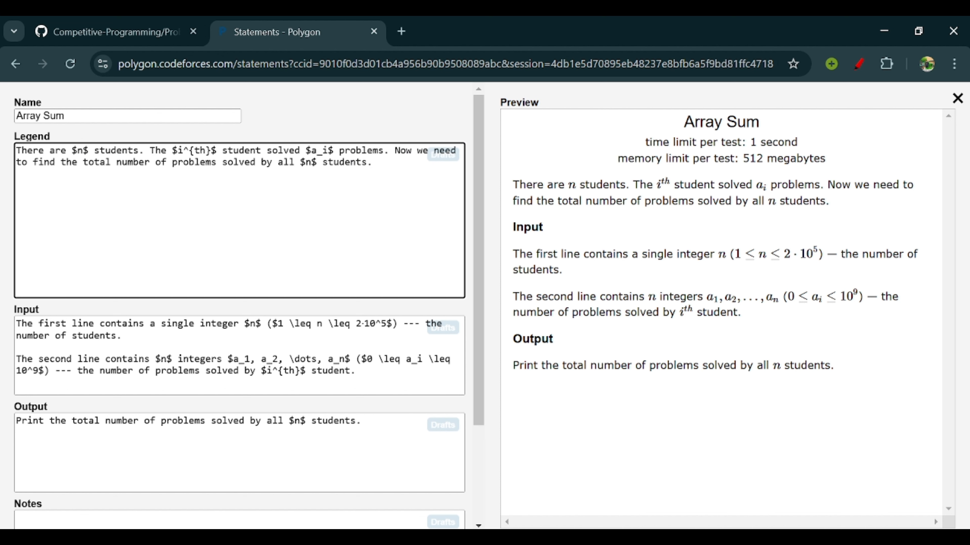
mouse_move(373, 163)
left_mouse_down()
mouse_move(150, 151)
mouse_move(372, 162)
left_mouse_up()
left_click(150, 150)
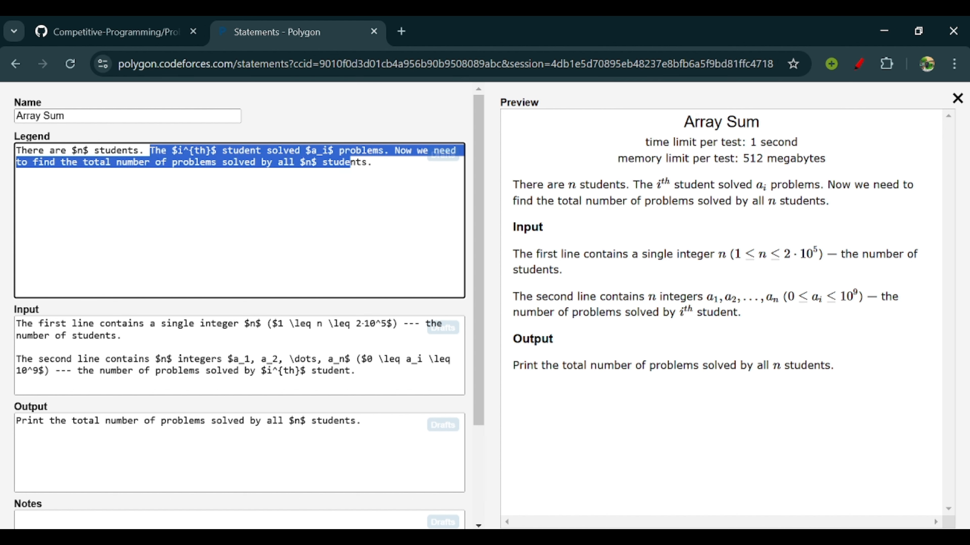
Save the English statement in the preview editor, close that editor, and save the full statement form too
scroll(243, 507, "down", 3)
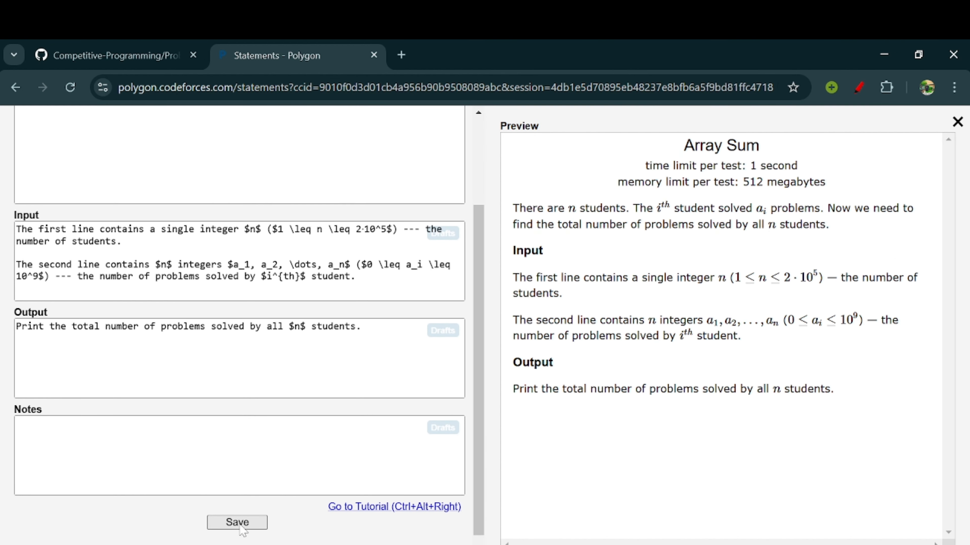
left_click(241, 527)
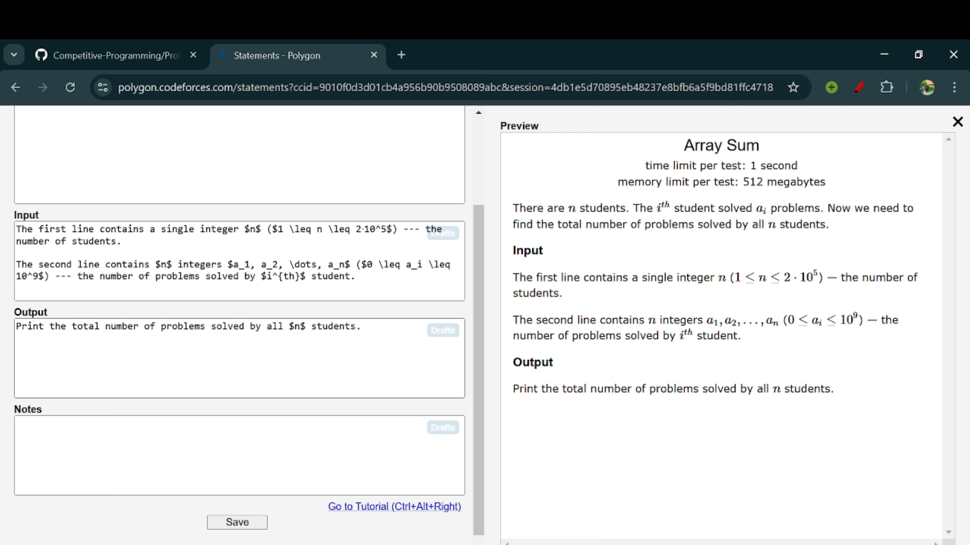
left_click(958, 123)
scroll(517, 417, "down", 10)
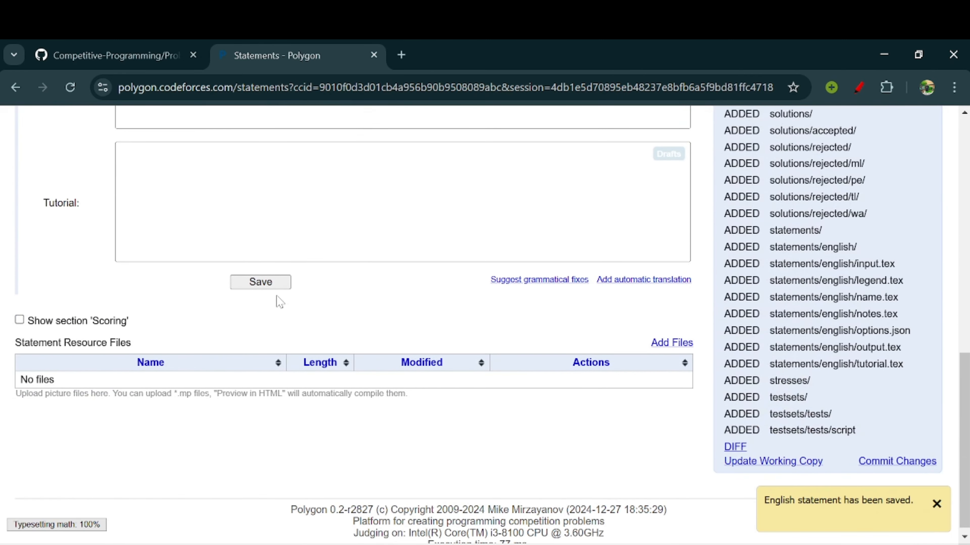
left_click(274, 286)
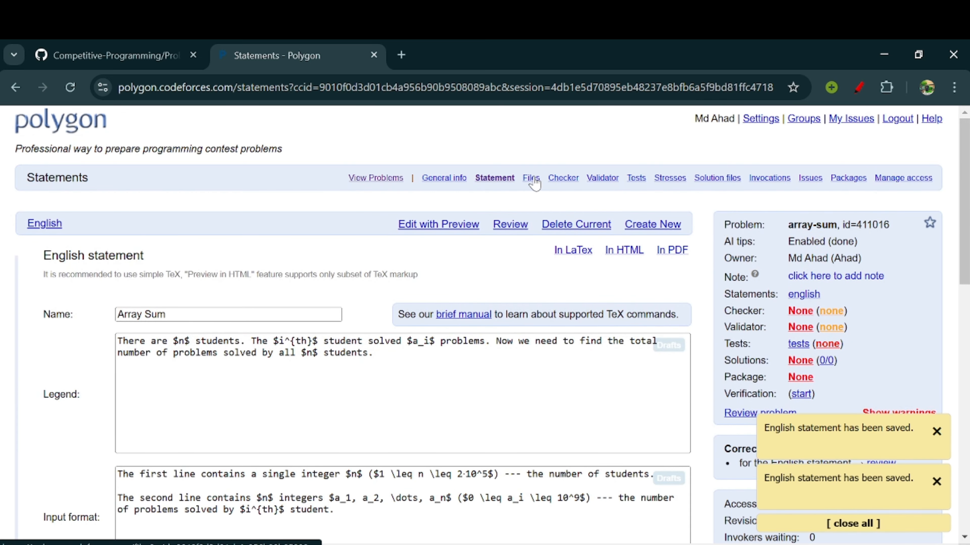
Review the saved English statement's fields and go to the problem's solution files
scroll(607, 193, "down", 7)
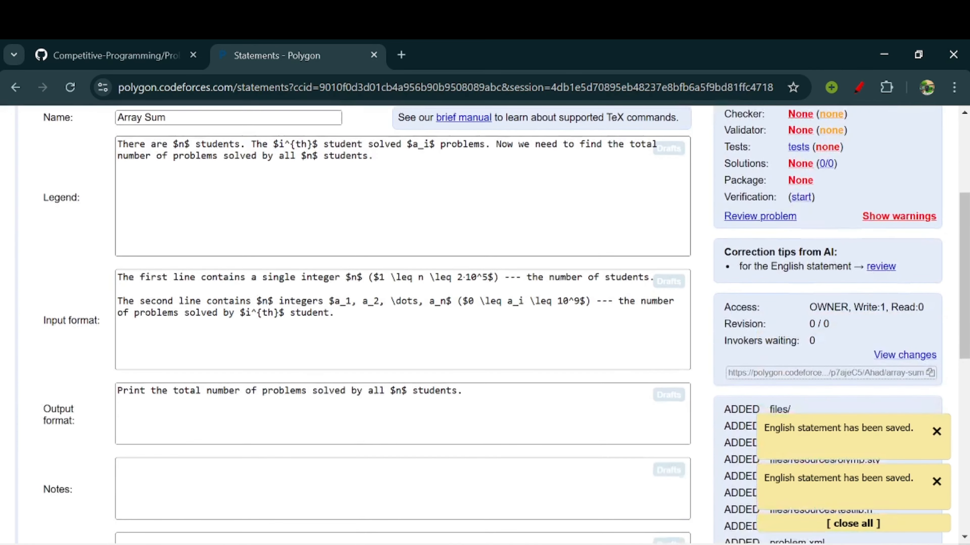
scroll(402, 290, "up", 2)
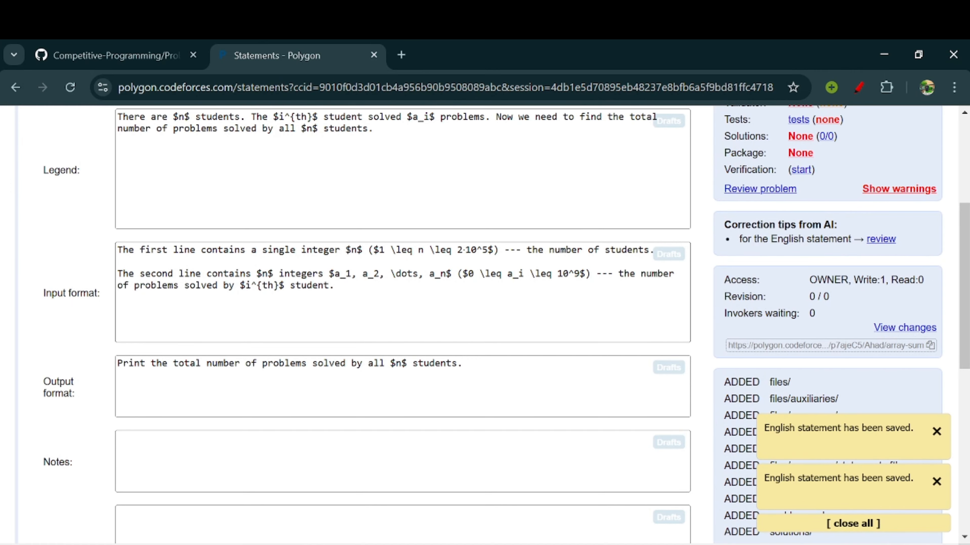
scroll(331, 398, "up", 3)
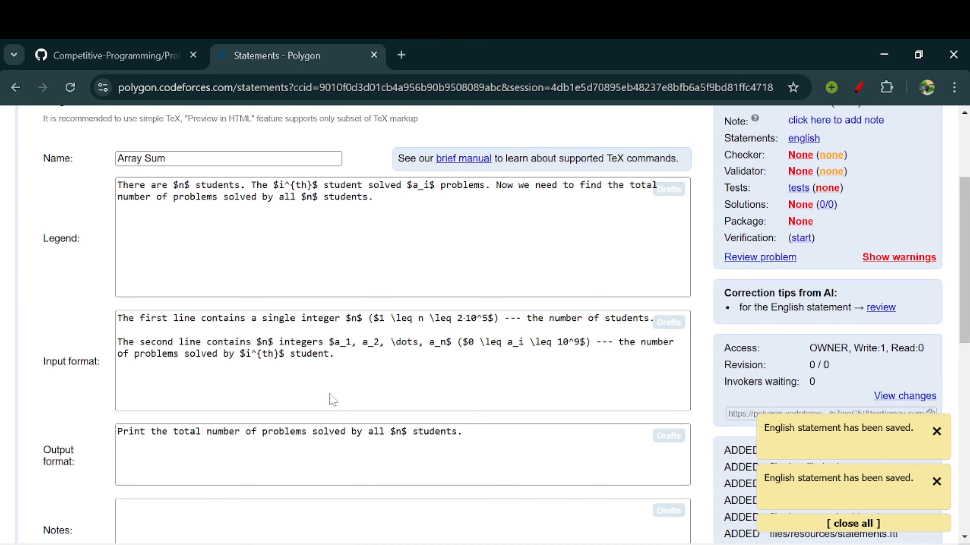
scroll(693, 208, "up", 3)
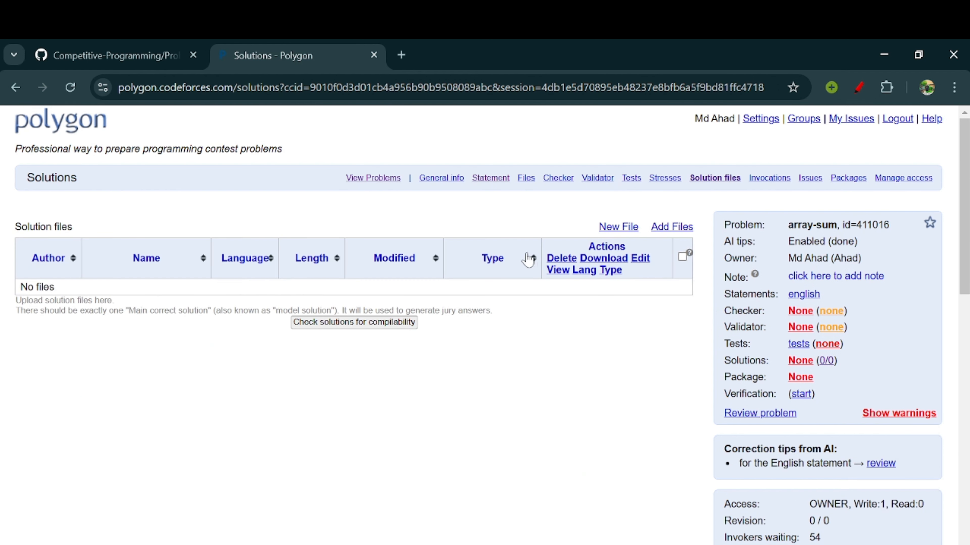
Upload solution.cpp from the Polygon Codeforces folder as a solution file with its language set to Autodetect
left_click(624, 228)
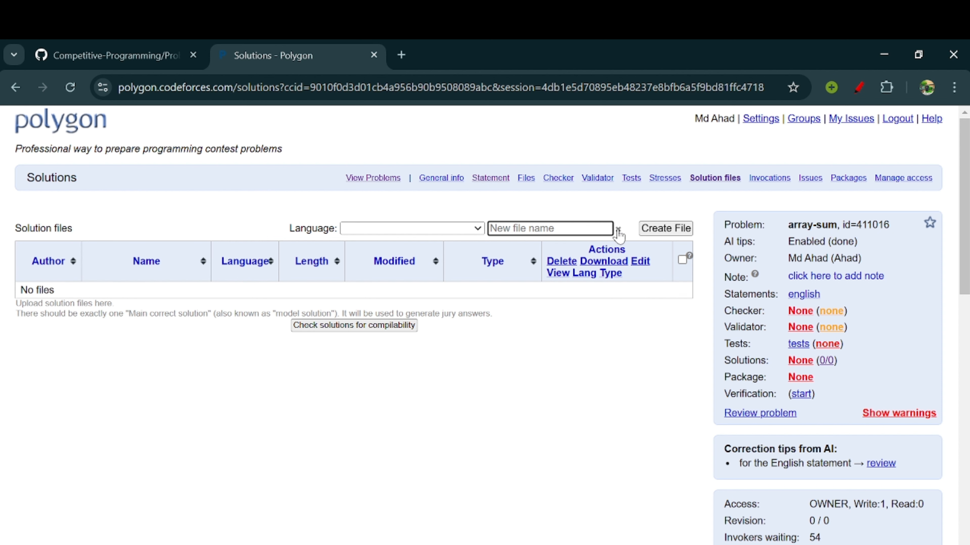
left_click(618, 229)
left_click(682, 229)
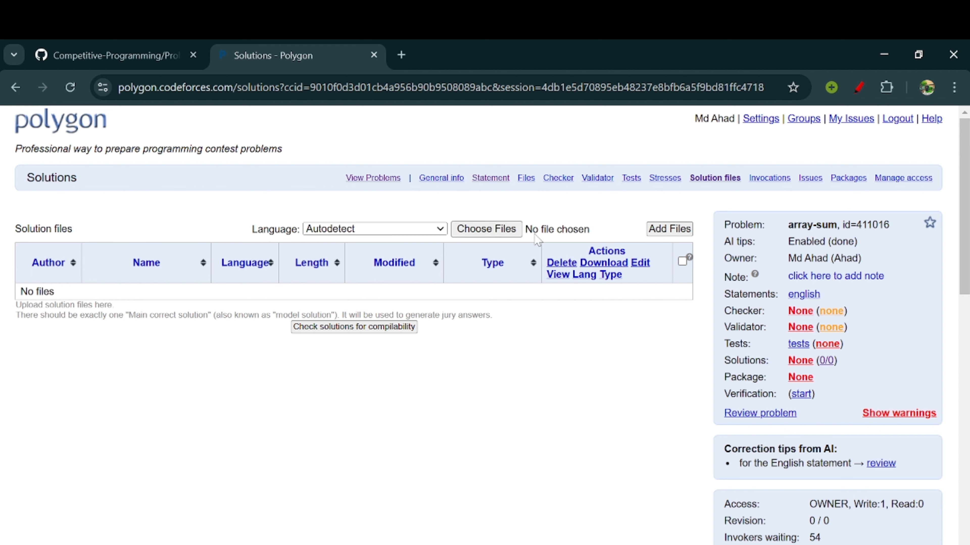
left_click(487, 229)
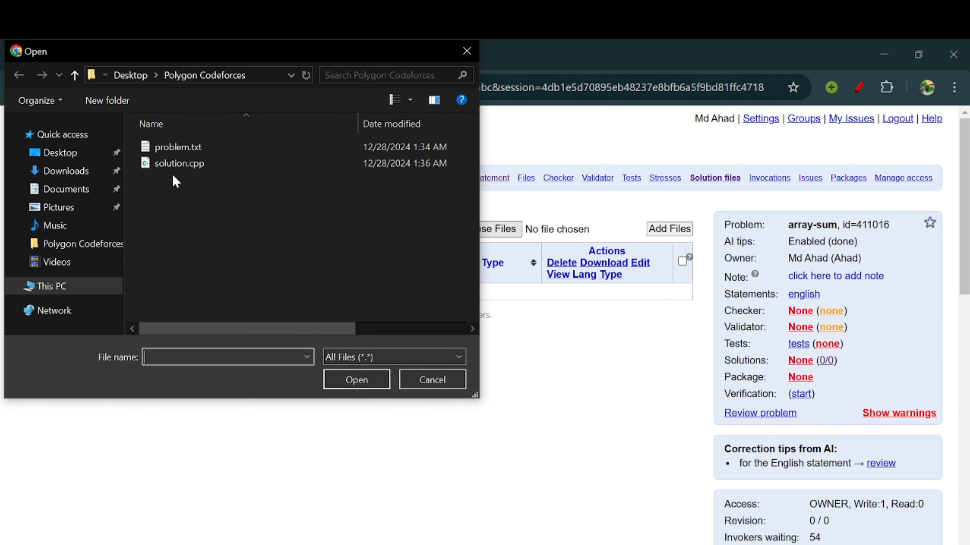
left_click(183, 164)
double_click(183, 164)
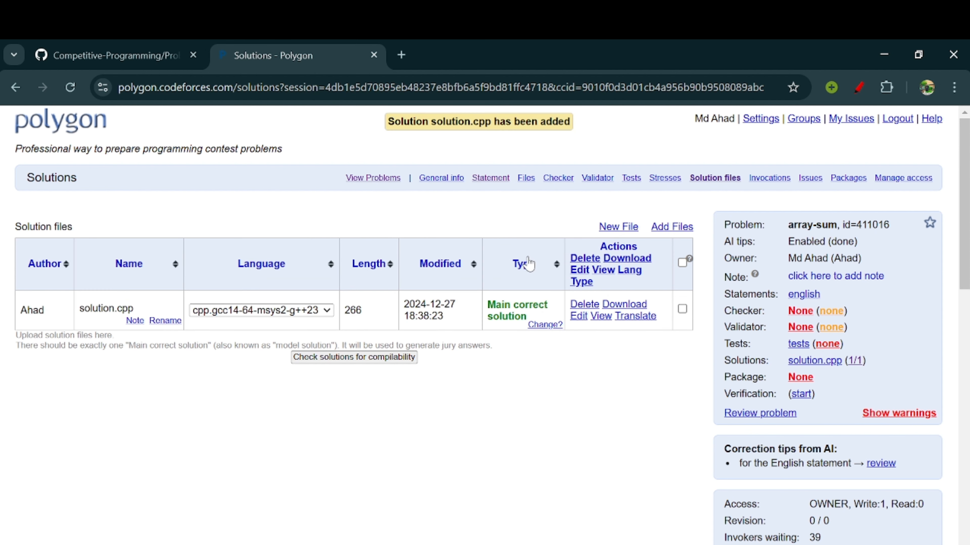
left_click_drag(484, 312, 527, 319)
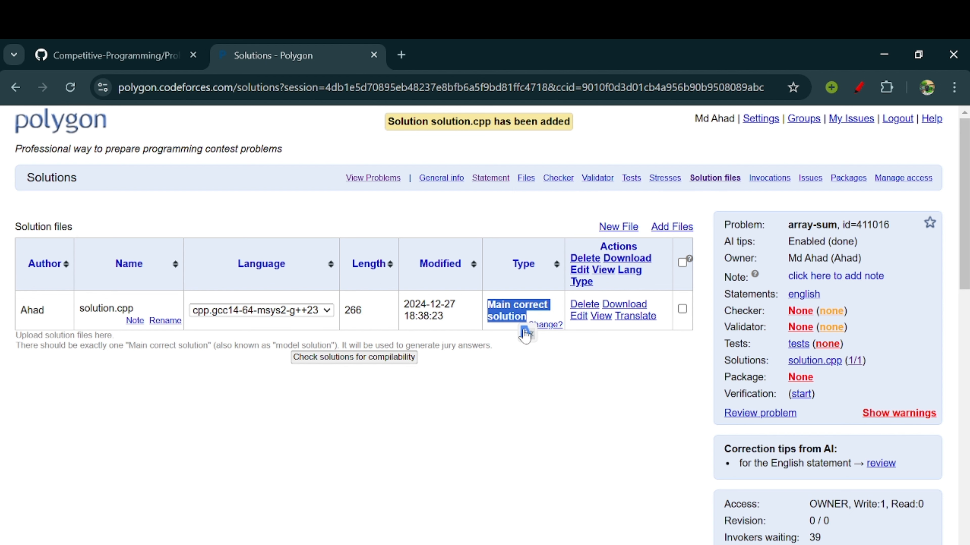
View the source of solution.cpp and examine how it reads n and sums the array values
left_click(599, 316)
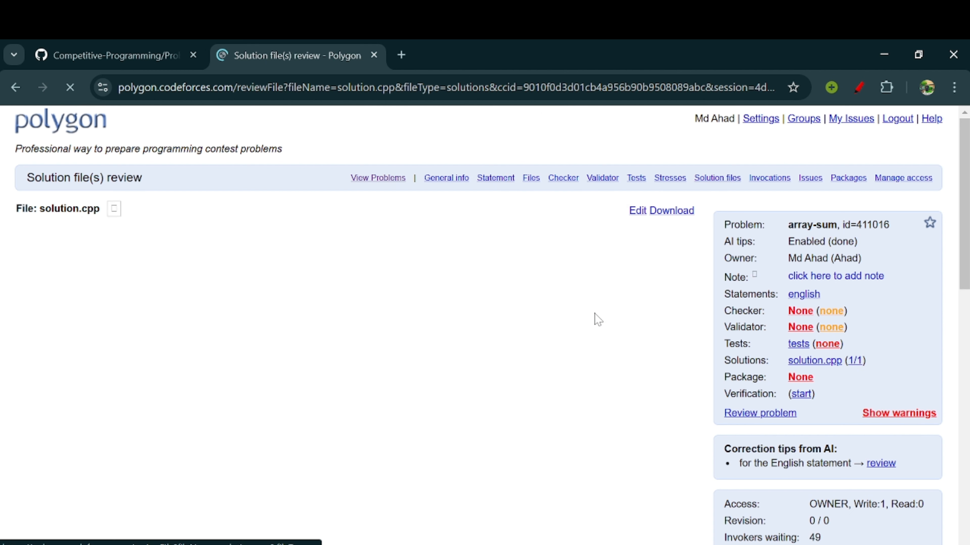
scroll(86, 286, "up", 3)
scroll(86, 286, "down", 1)
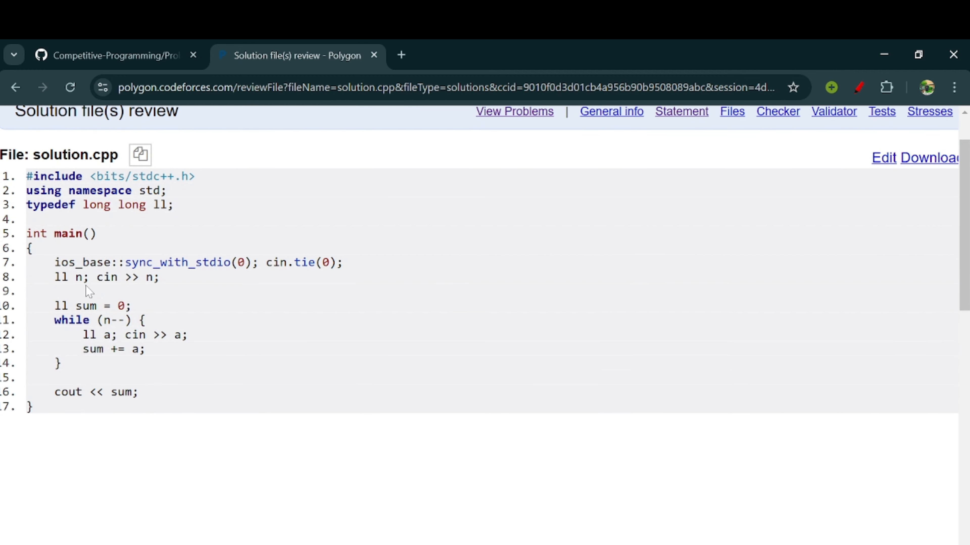
left_click_drag(54, 277, 181, 278)
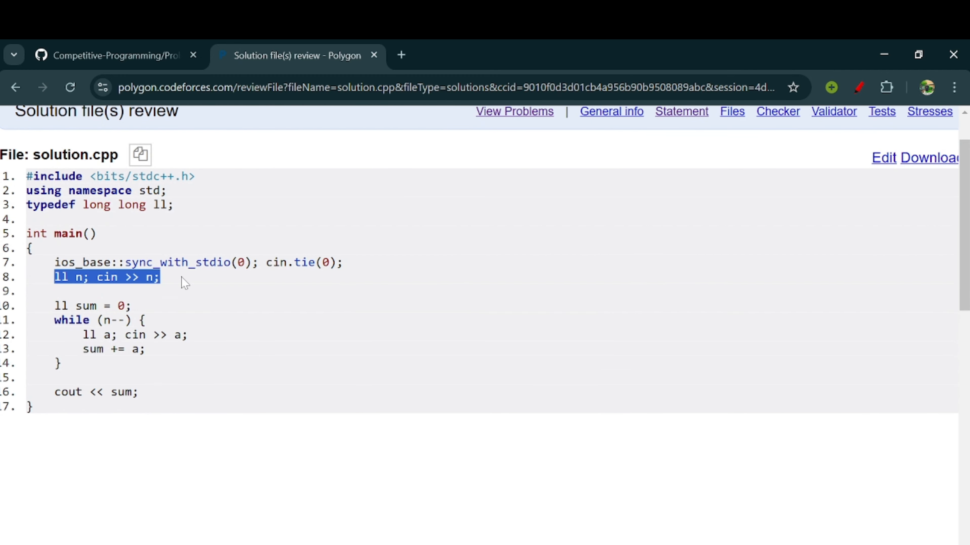
left_click(182, 282)
left_click_drag(55, 306, 147, 384)
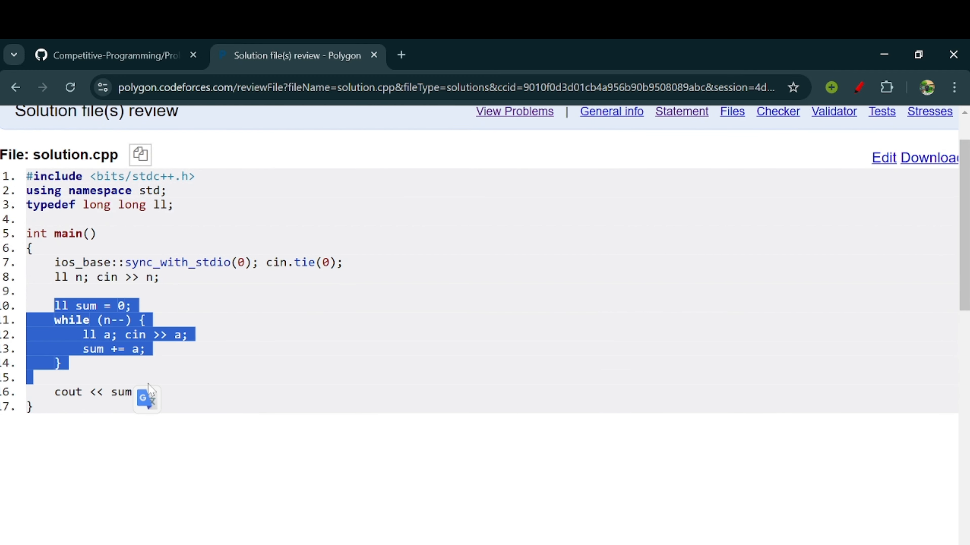
left_click(149, 386)
scroll(148, 385, "down", 3)
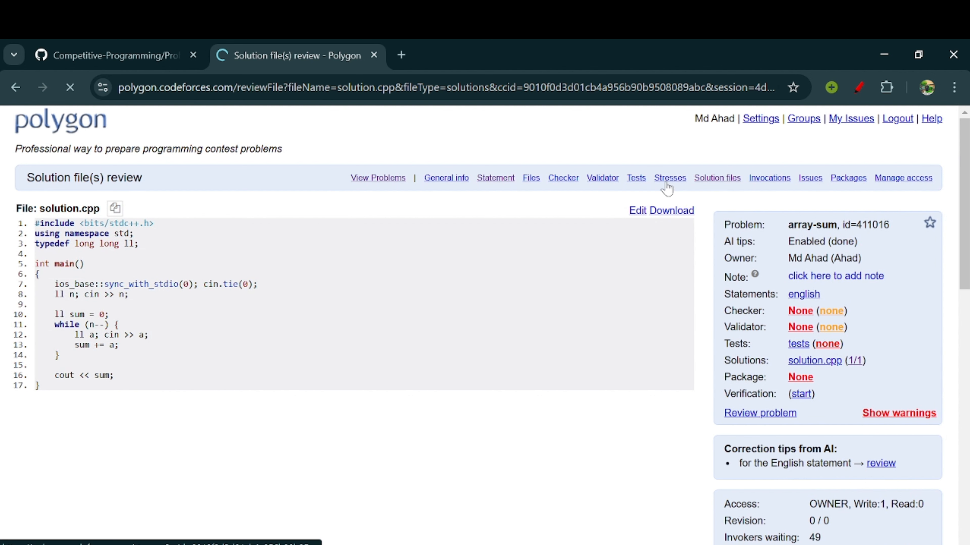
Go to the problem's tests page and look over the test set options, test table and generator script area
left_click(631, 185)
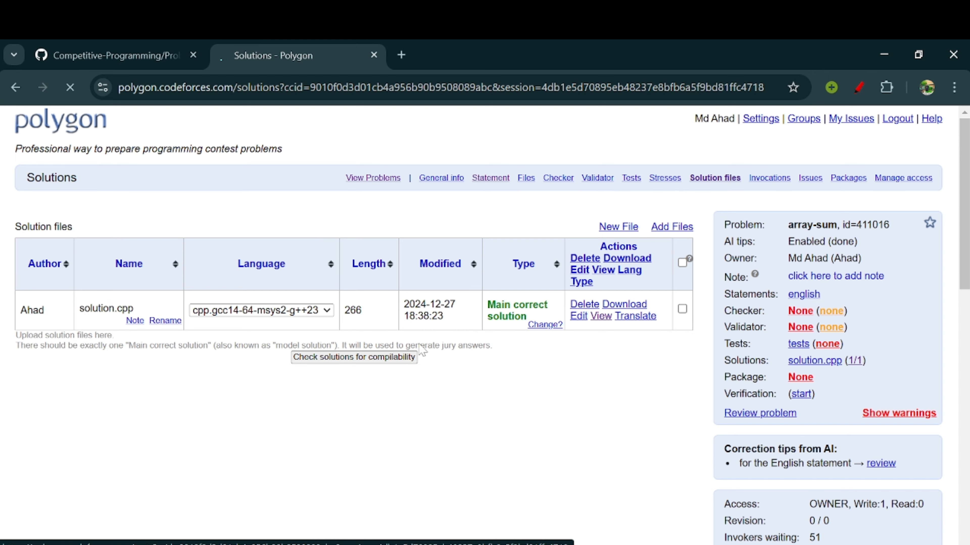
scroll(418, 343, "down", 1)
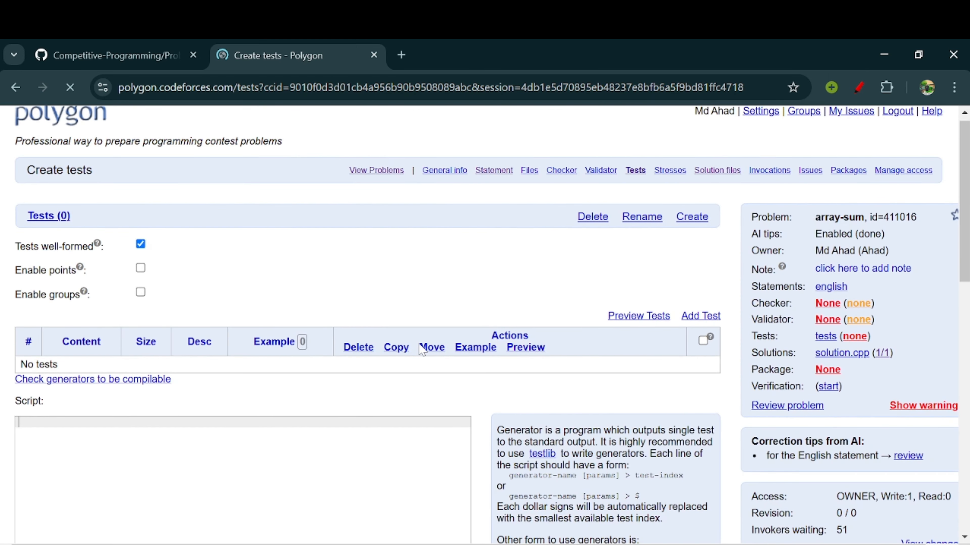
scroll(418, 343, "up", 1)
scroll(418, 343, "down", 1)
scroll(418, 344, "up", 1)
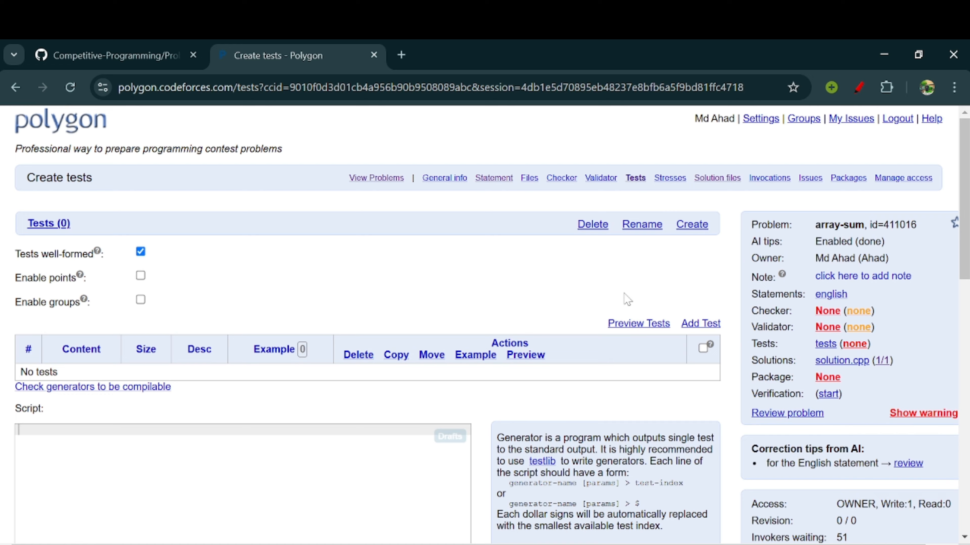
scroll(328, 364, "down", 1)
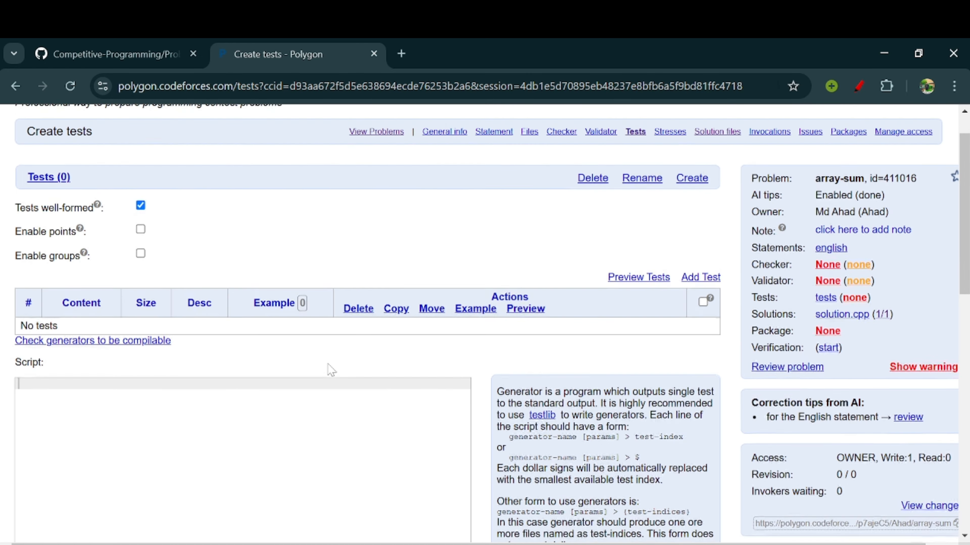
scroll(331, 370, "down", 2)
scroll(381, 359, "up", 3)
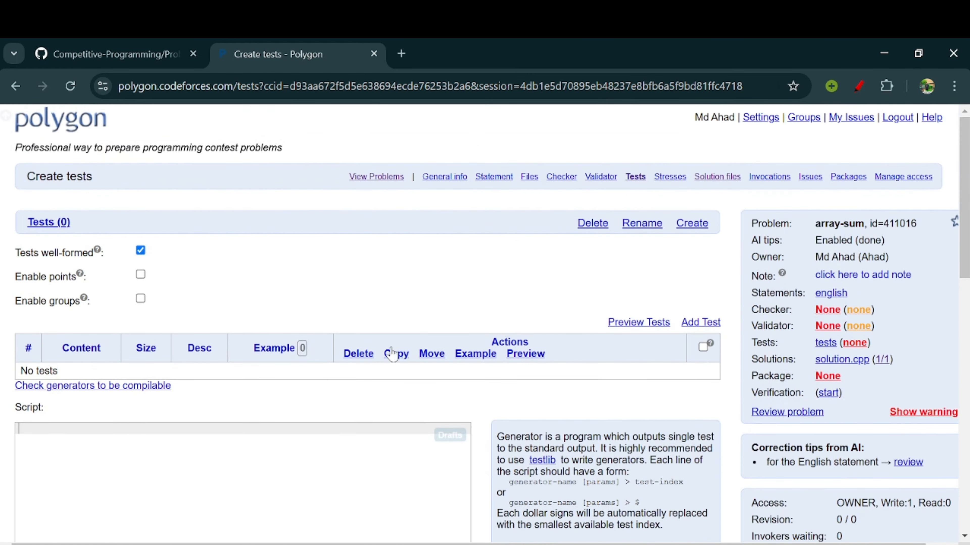
Create manual test 1 with the data "5" and "2 3 10 5 4" on separate lines, enabled for use in statements
left_click(694, 325)
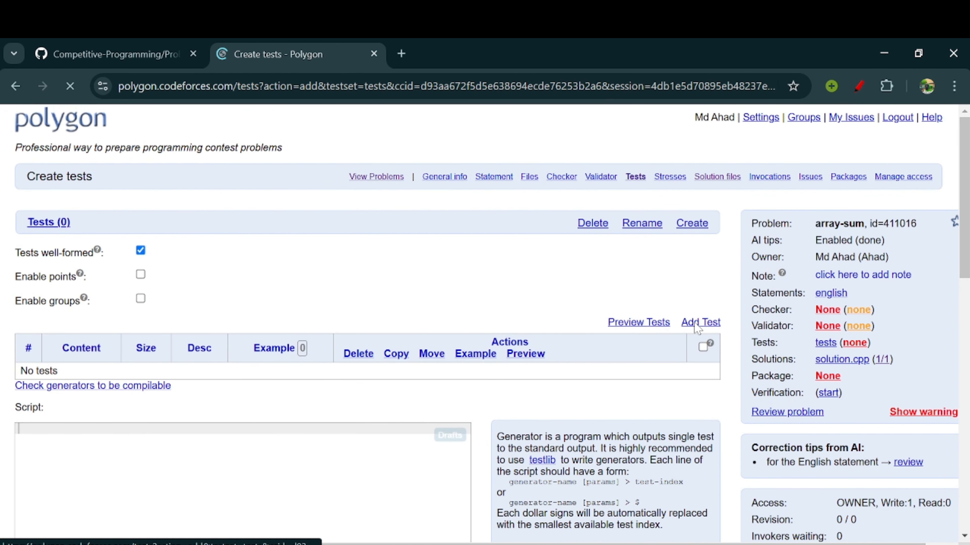
scroll(222, 336, "down", 3)
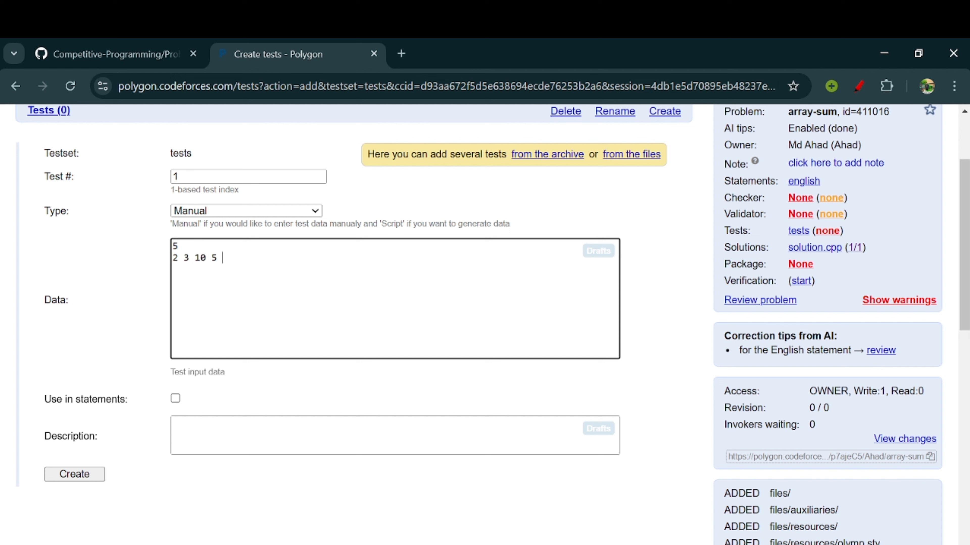
left_click_drag(229, 259, 148, 243)
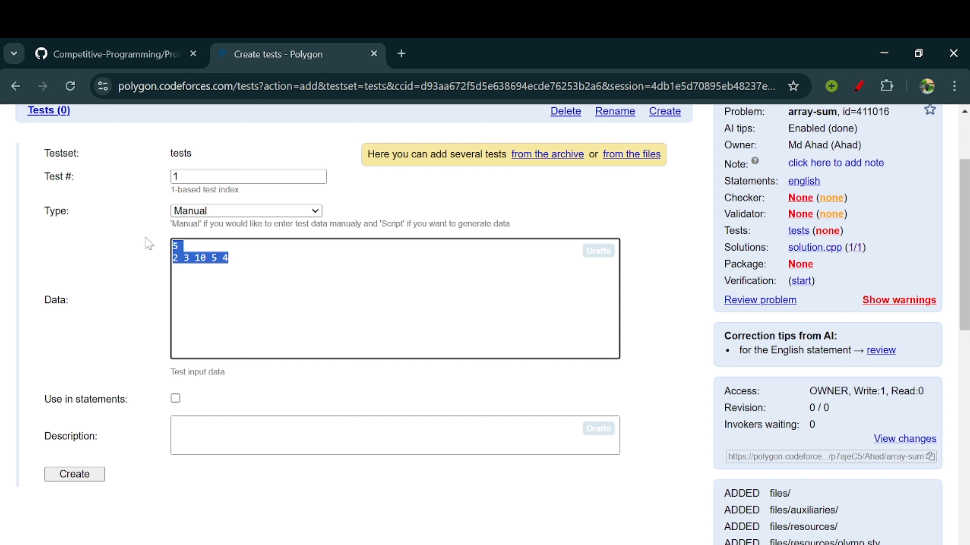
left_click(173, 247)
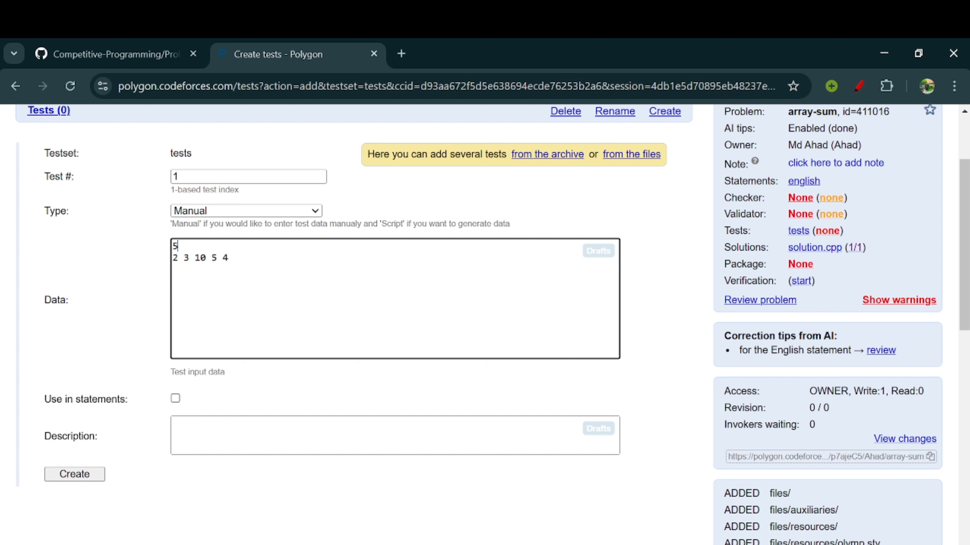
scroll(178, 347, "down", 1)
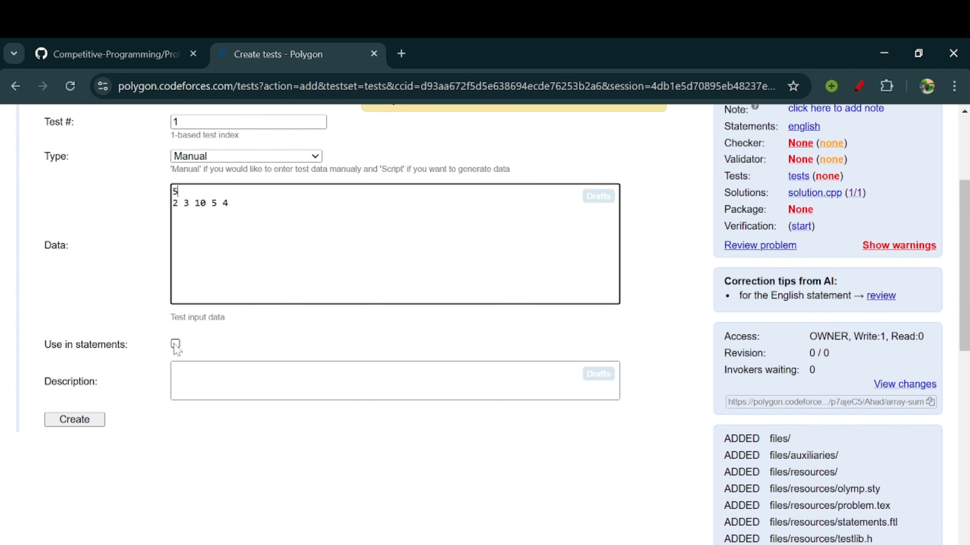
left_click(176, 344)
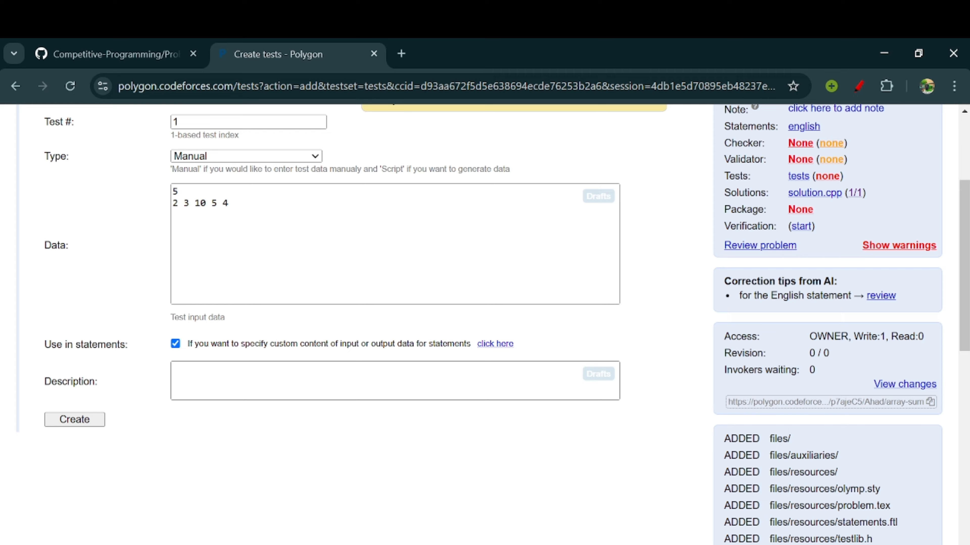
left_click(90, 423)
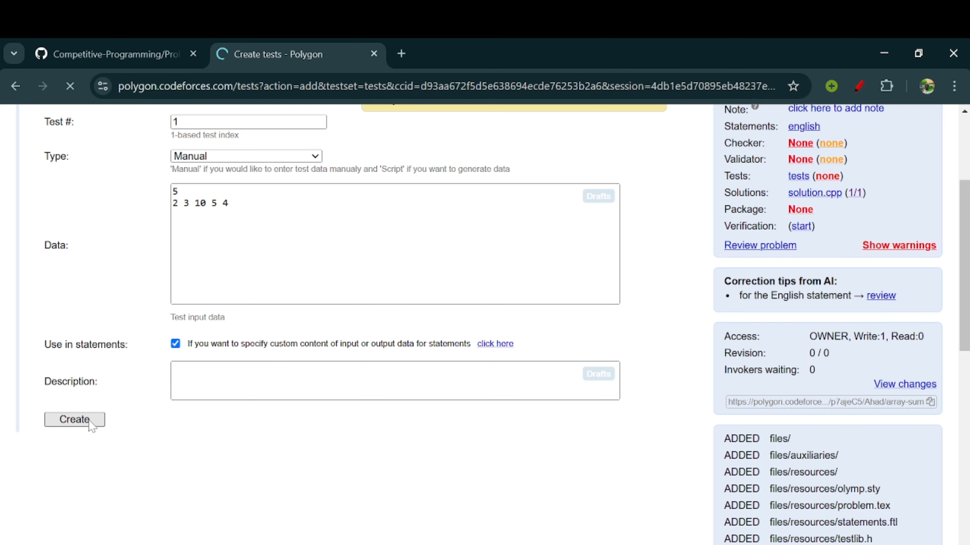
Return to the test list to check test 1 and open the preview of the tests
scroll(578, 286, "down", 6)
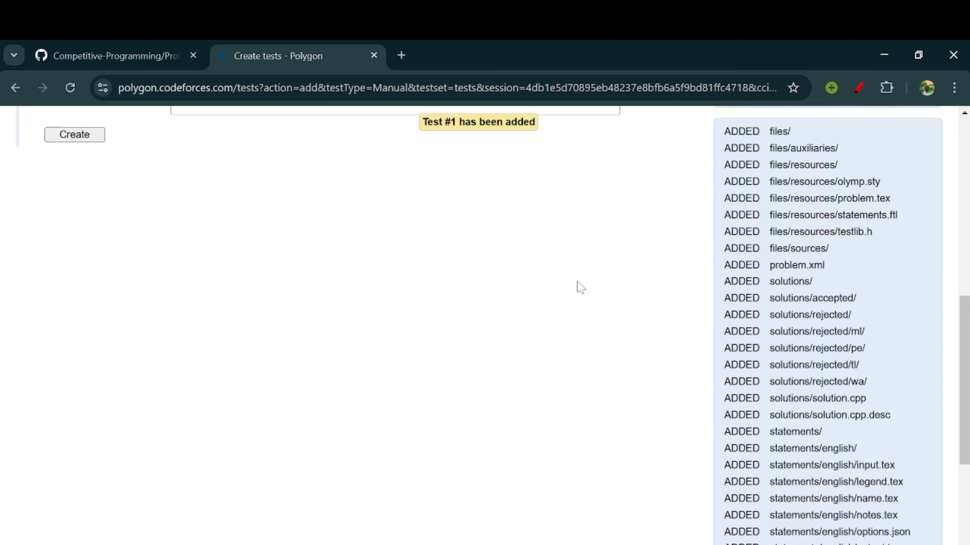
scroll(578, 285, "up", 9)
left_click(636, 179)
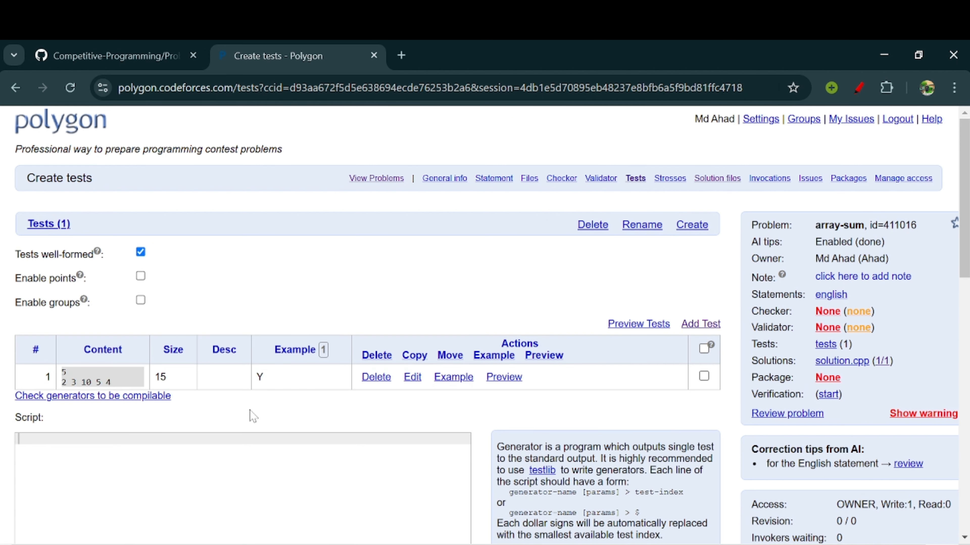
scroll(111, 364, "down", 1)
left_click_drag(114, 340, 134, 342)
left_click(115, 336)
left_click(132, 323)
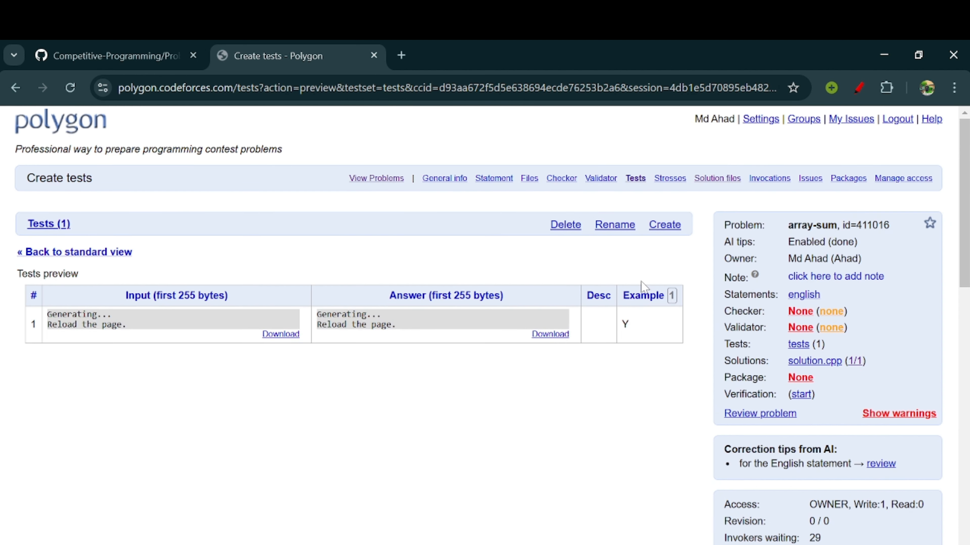
Reload the tests preview and examine the input and answer entries of test 1
mouse_move(130, 326)
left_mouse_down()
mouse_move(48, 313)
mouse_move(126, 325)
left_mouse_up()
left_click(82, 323)
left_click_drag(398, 325, 321, 314)
left_click(329, 318)
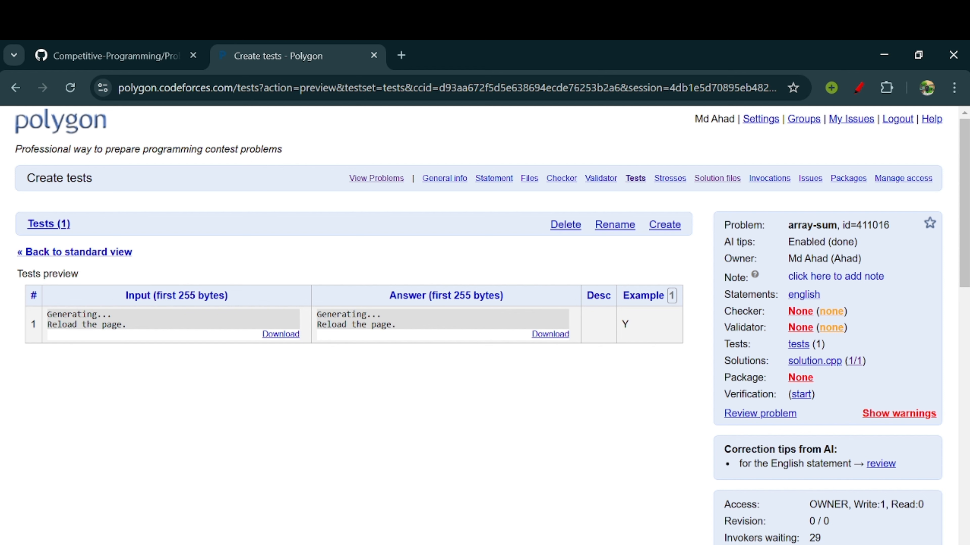
left_click(70, 87)
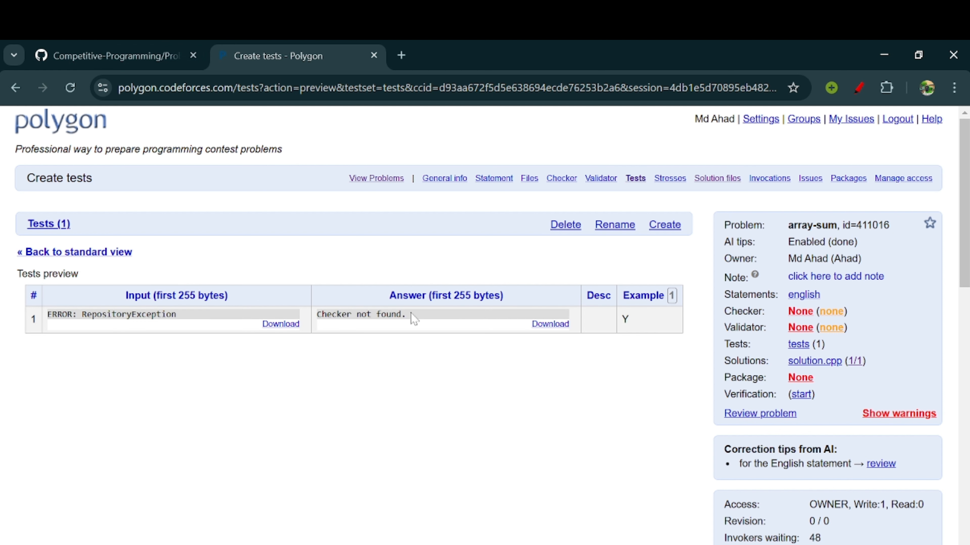
mouse_move(178, 315)
left_mouse_down()
mouse_move(62, 314)
mouse_move(177, 315)
left_mouse_up()
left_click(176, 315)
scroll(174, 314, "down", 3)
scroll(178, 320, "up", 3)
left_click_drag(406, 314, 322, 315)
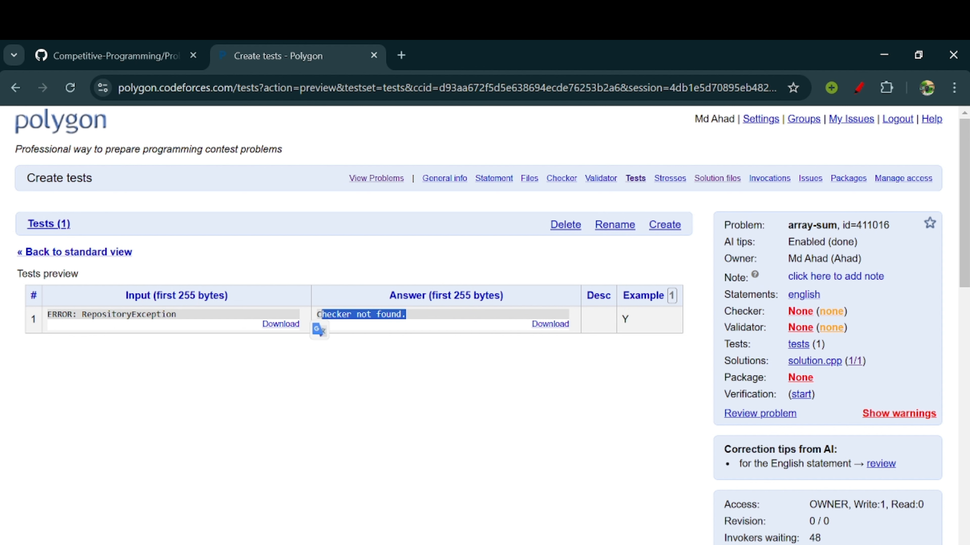
Go to the problem's checker settings and select the standard checker "lcmp.cpp - Lines, ignores whitespaces"
left_click(562, 186)
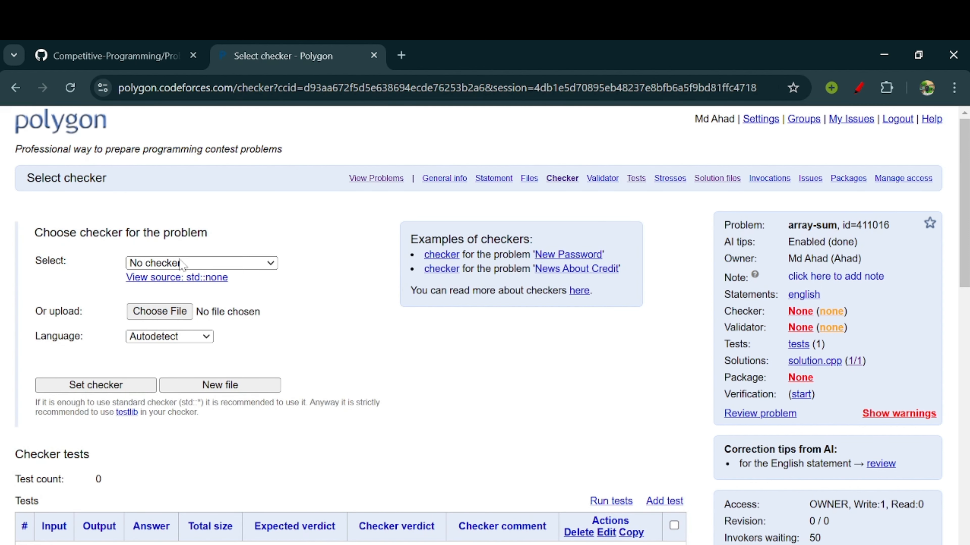
left_click(185, 263)
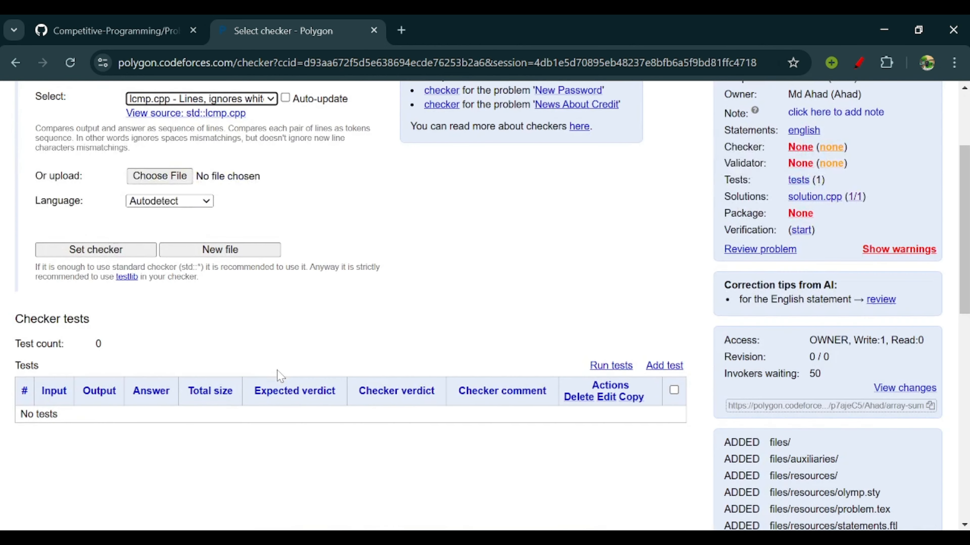
scroll(277, 370, "up", 1)
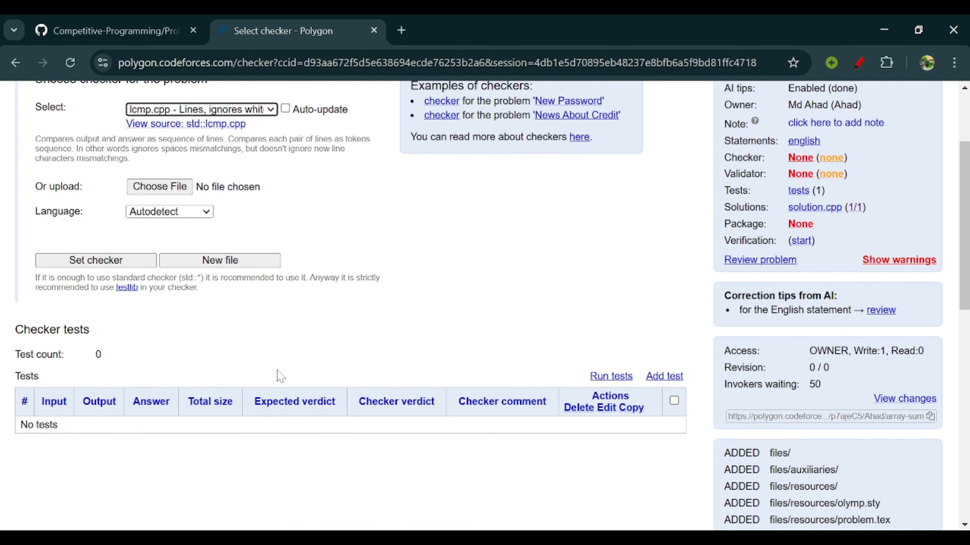
scroll(280, 376, "up", 1)
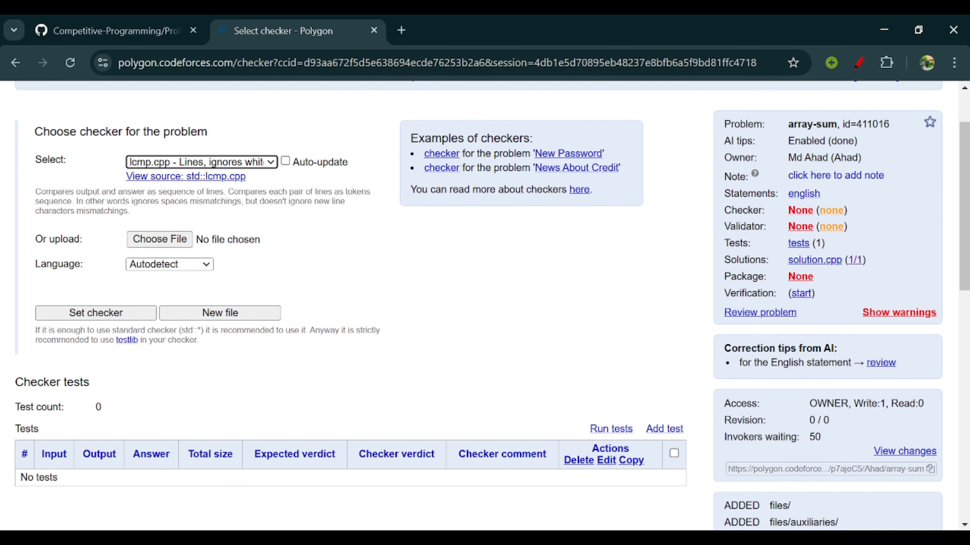
Read the lcmp.cpp checker's description, compare the other standard checkers, and keep lcmp.cpp selected
left_click_drag(35, 191, 170, 202)
left_click(174, 202)
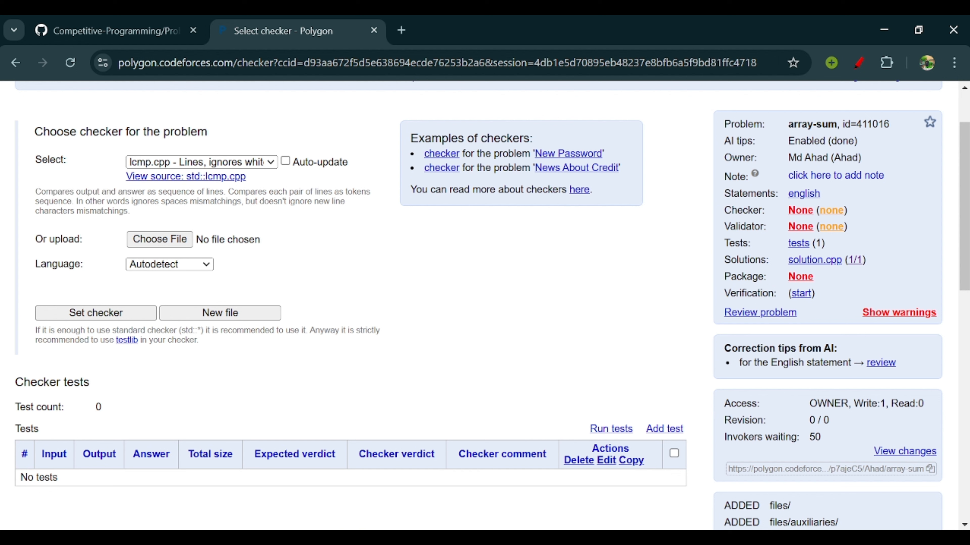
left_click_drag(233, 192, 249, 202)
left_click(249, 202)
left_click(269, 165)
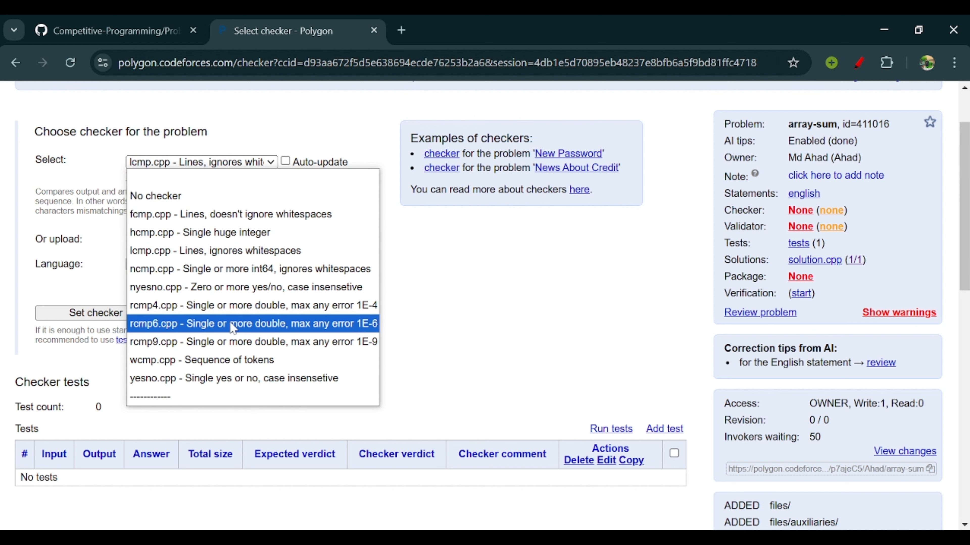
left_click(243, 251)
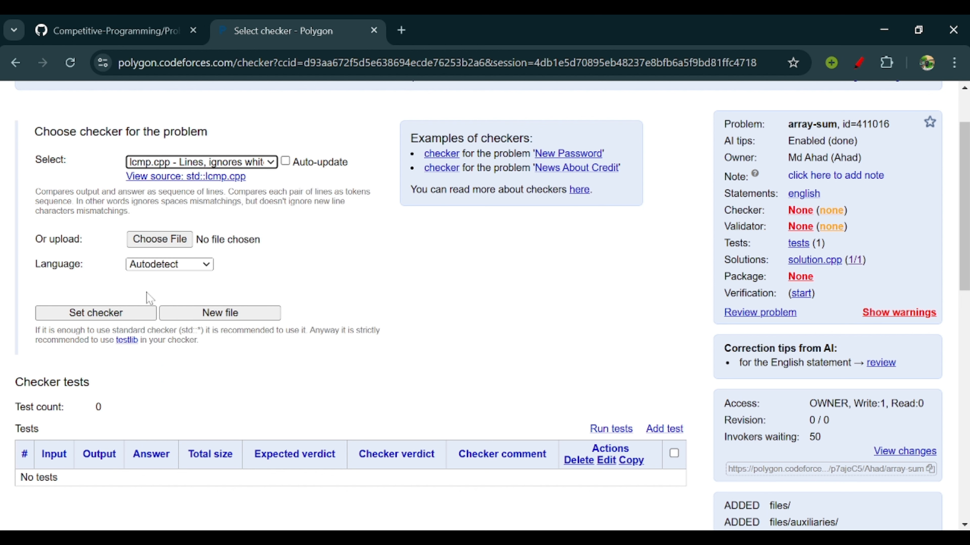
Set lcmp.cpp as the problem's checker and open the preview of the tests
left_click(114, 315)
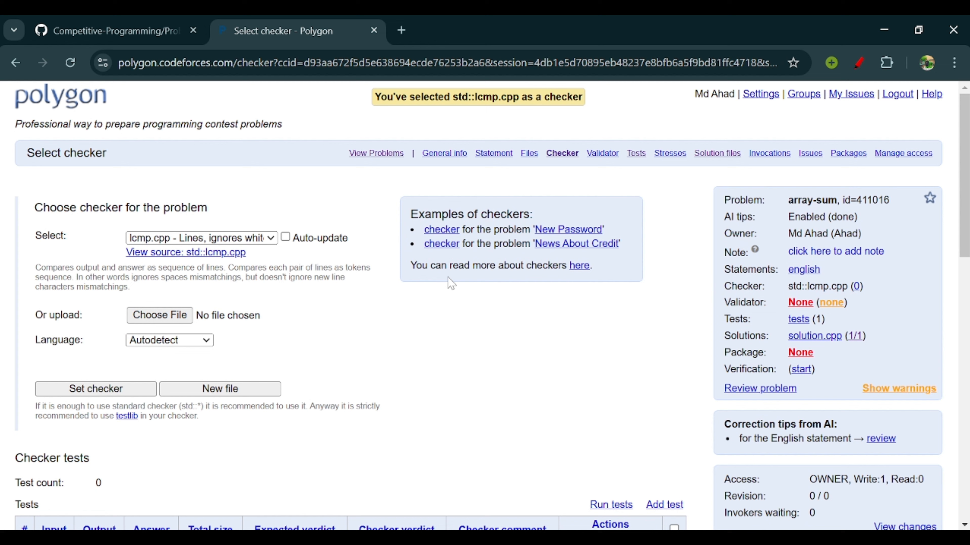
left_click(642, 155)
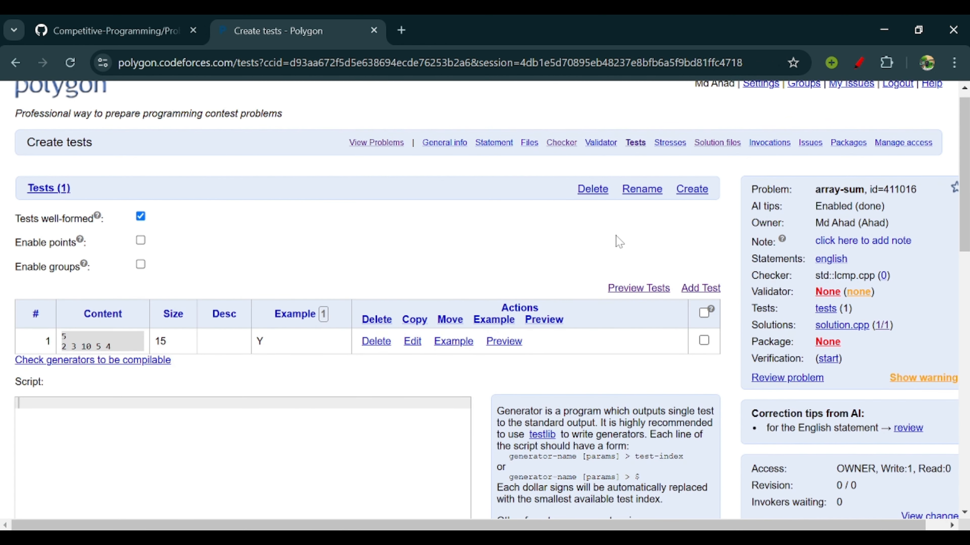
left_click(644, 288)
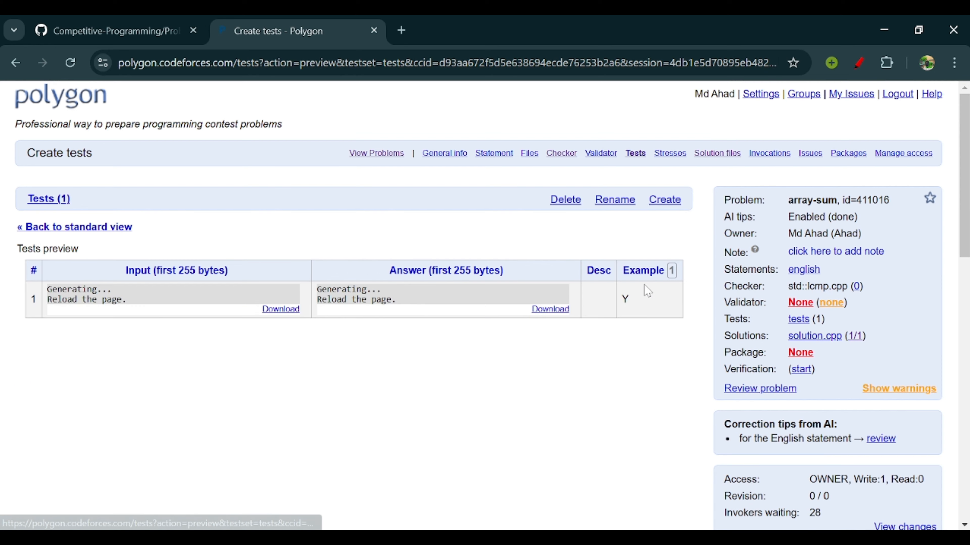
Reload the tests preview until it is generated and compare test 1's input with its answer
left_click(70, 63)
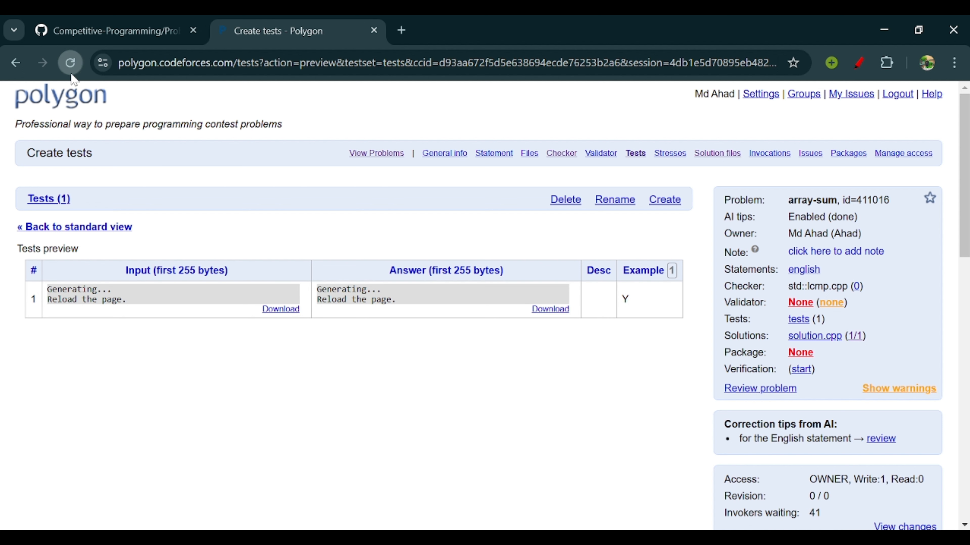
left_click(70, 63)
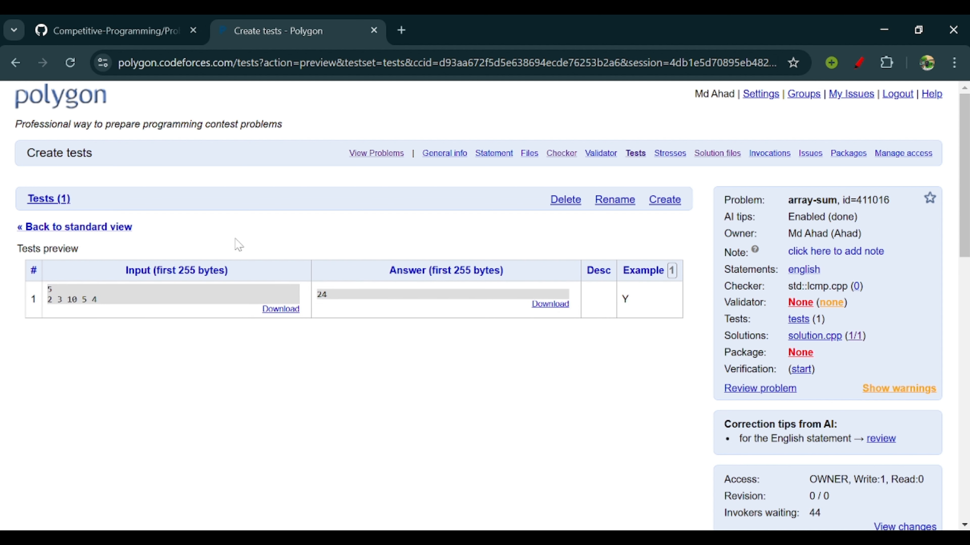
left_click_drag(98, 300, 48, 286)
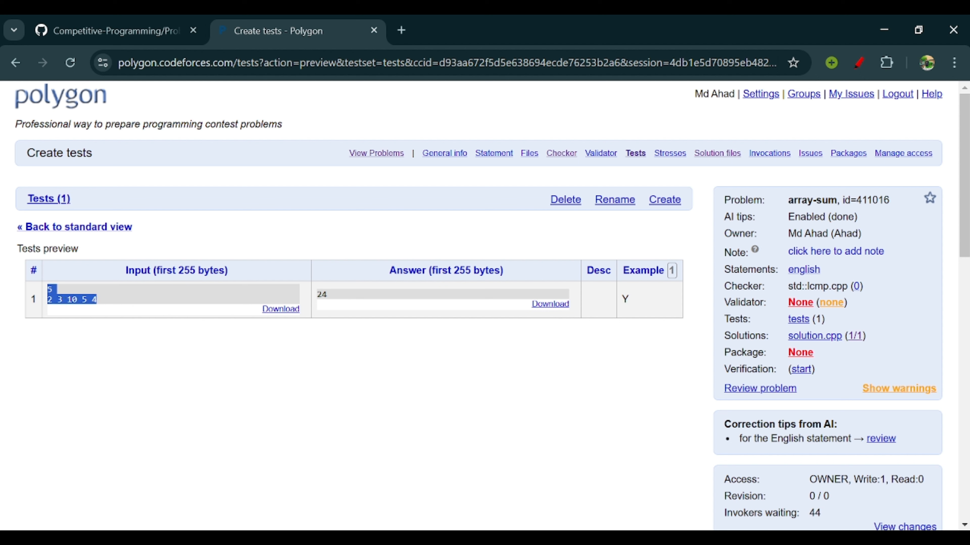
left_click(202, 297)
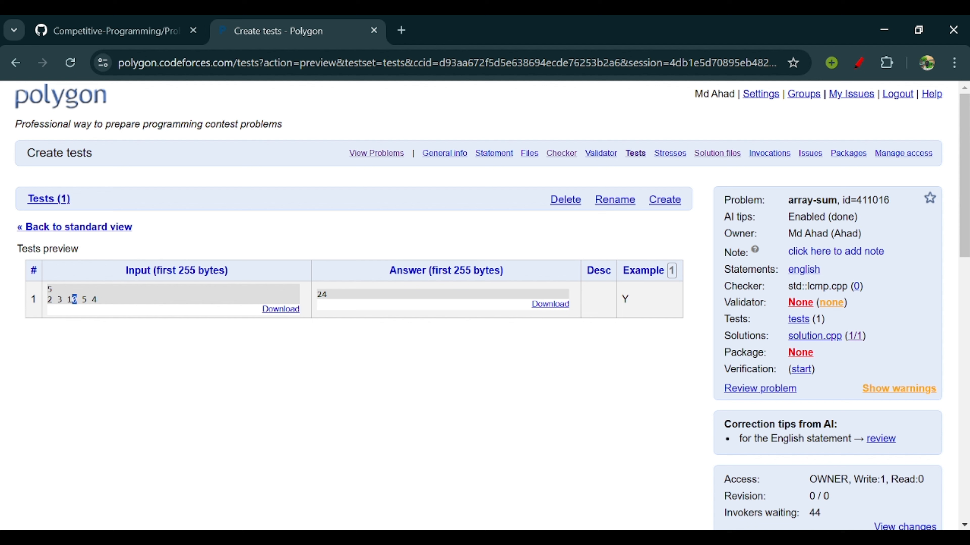
left_click_drag(73, 300, 349, 301)
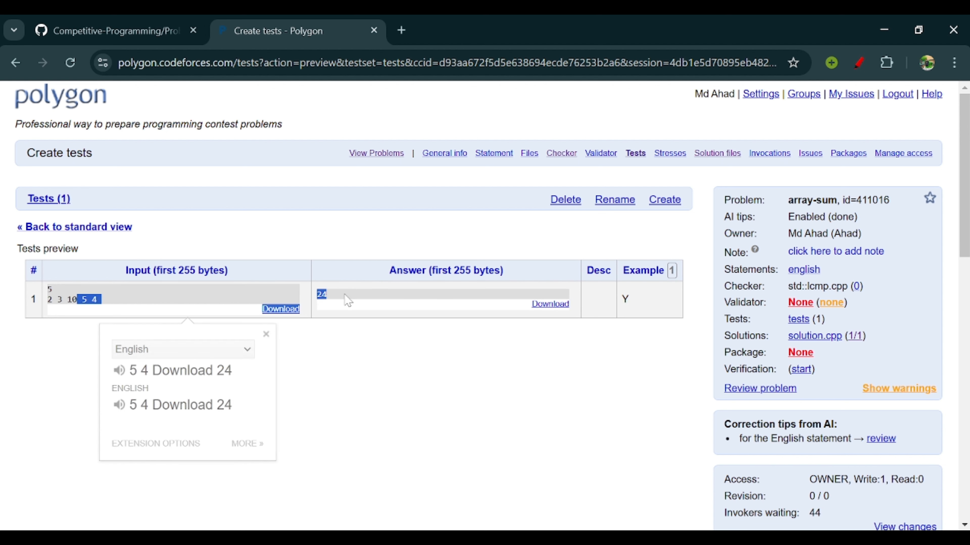
left_click(348, 301)
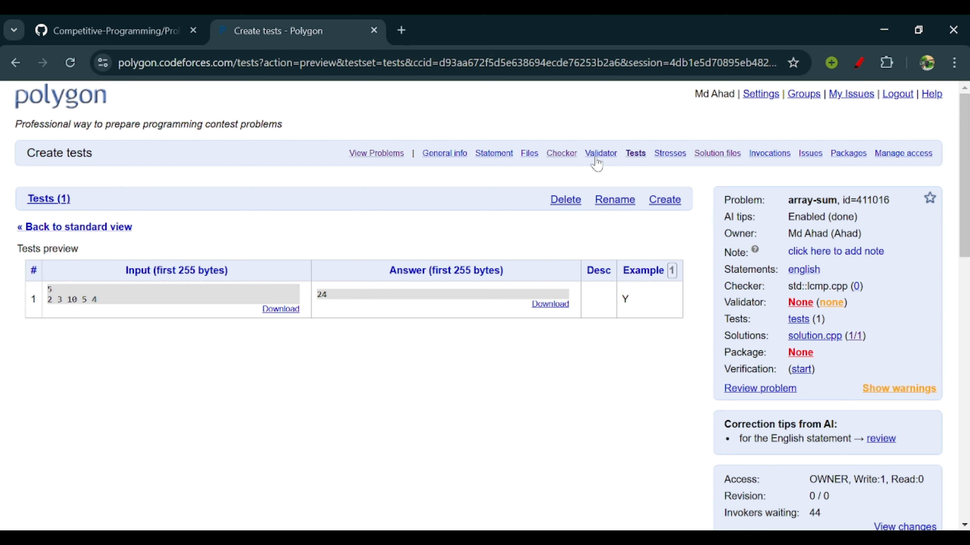
Add a manual test 2 with the data "3" on one line and "0 2 5" on the next, leaving it out of the statements
left_click(600, 153)
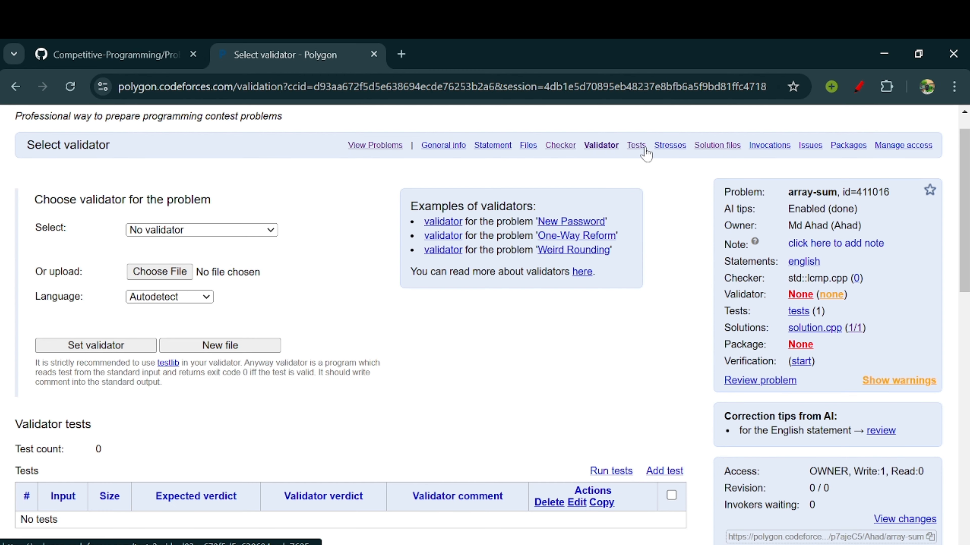
left_click(636, 145)
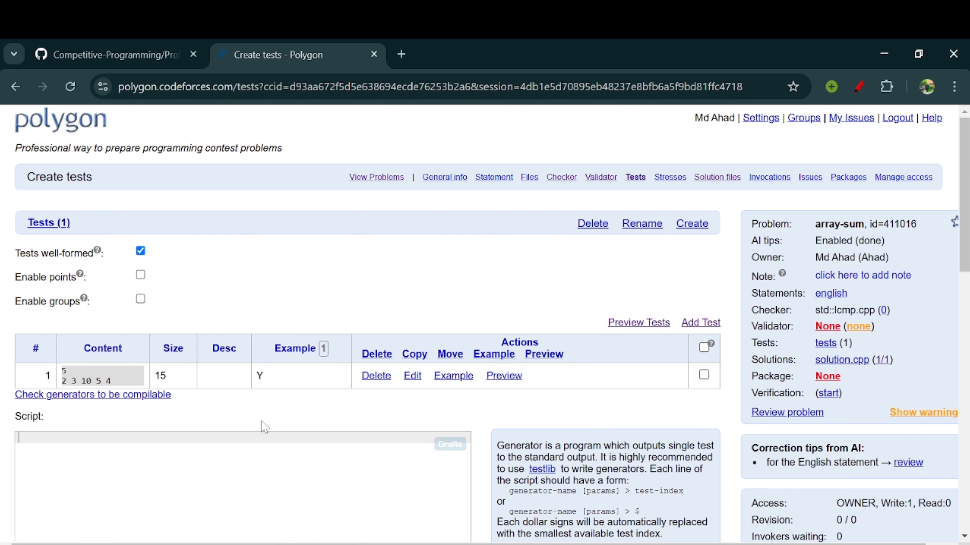
scroll(629, 273, "down", 2)
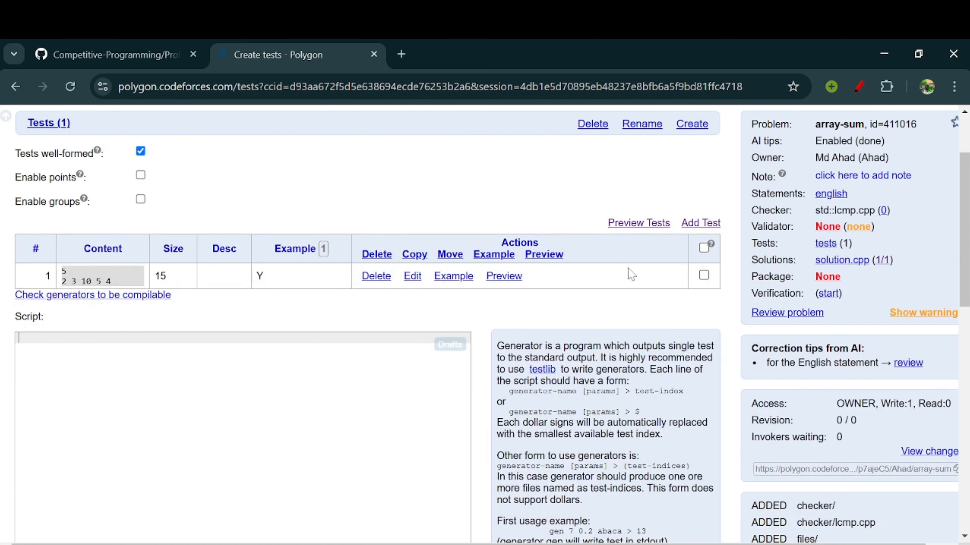
left_click(702, 223)
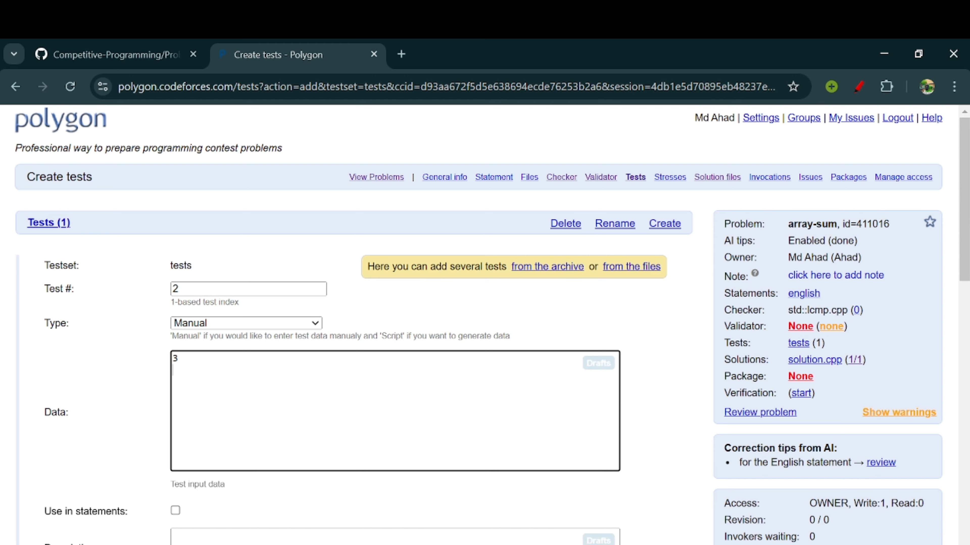
type("2 5")
scroll(297, 304, "down", 5)
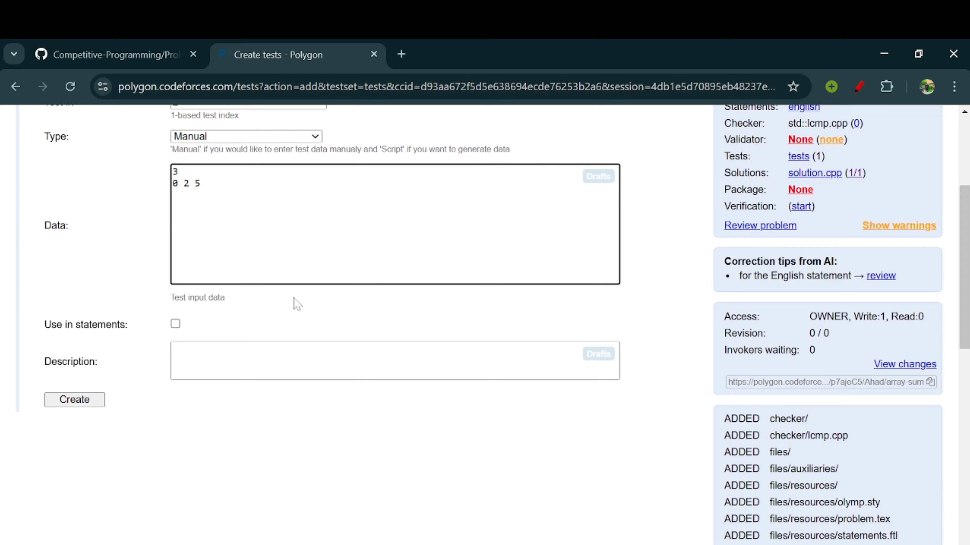
scroll(297, 304, "down", 2)
left_click(78, 329)
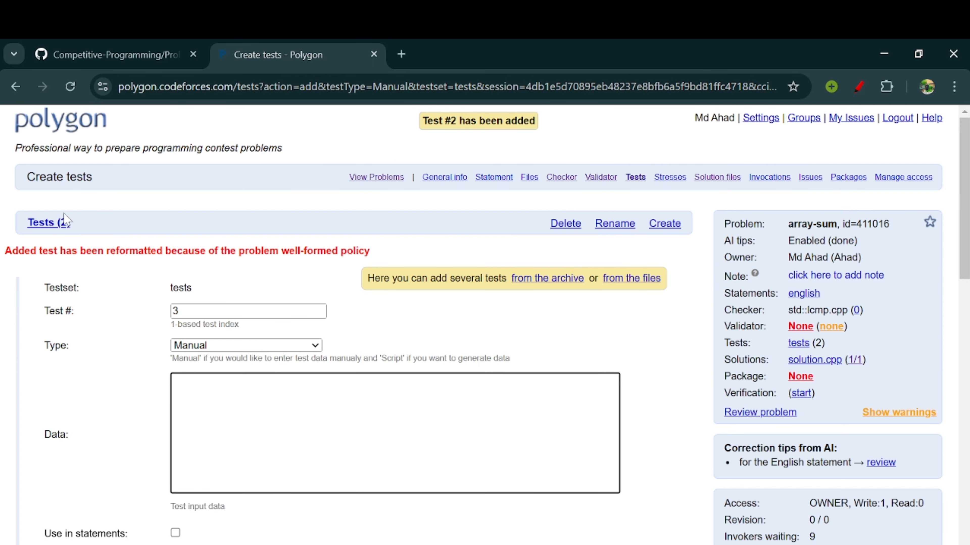
Return to the test list and examine the contents of tests 1 and 2 and the generator script section
left_click(61, 223)
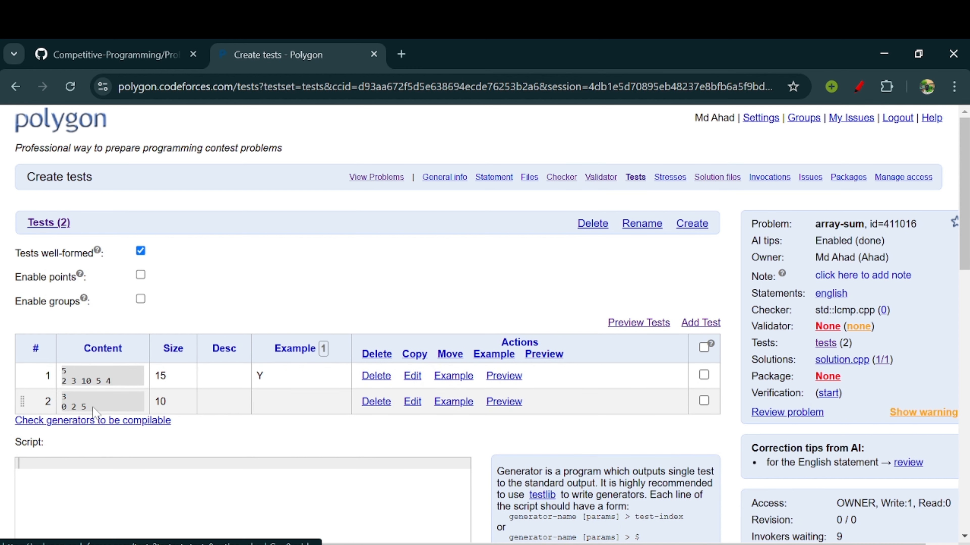
left_click_drag(93, 410, 62, 393)
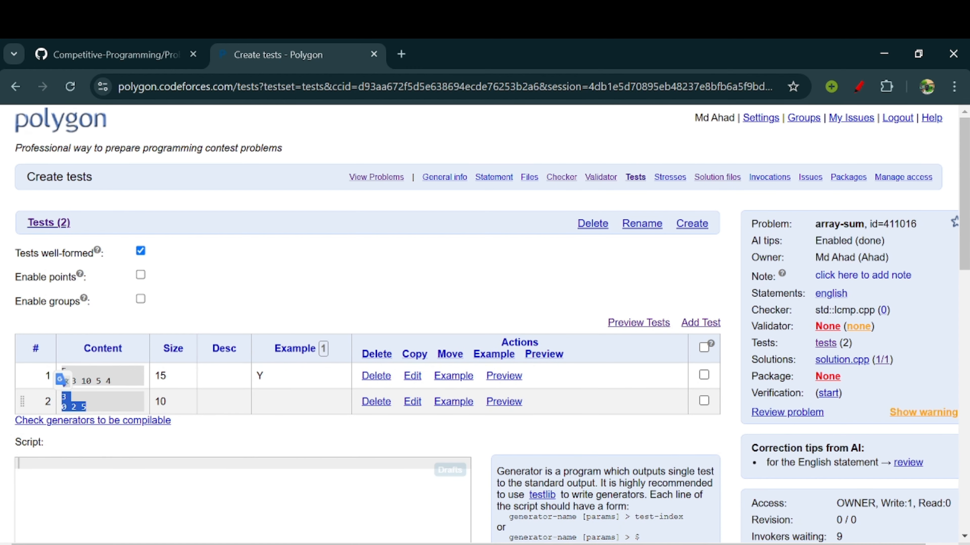
left_click_drag(320, 372, 63, 369)
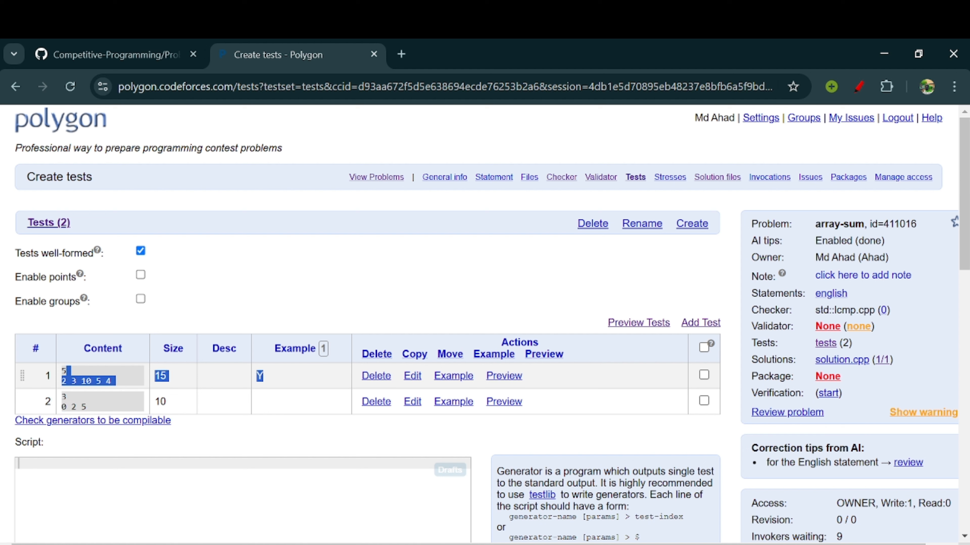
left_click(69, 378)
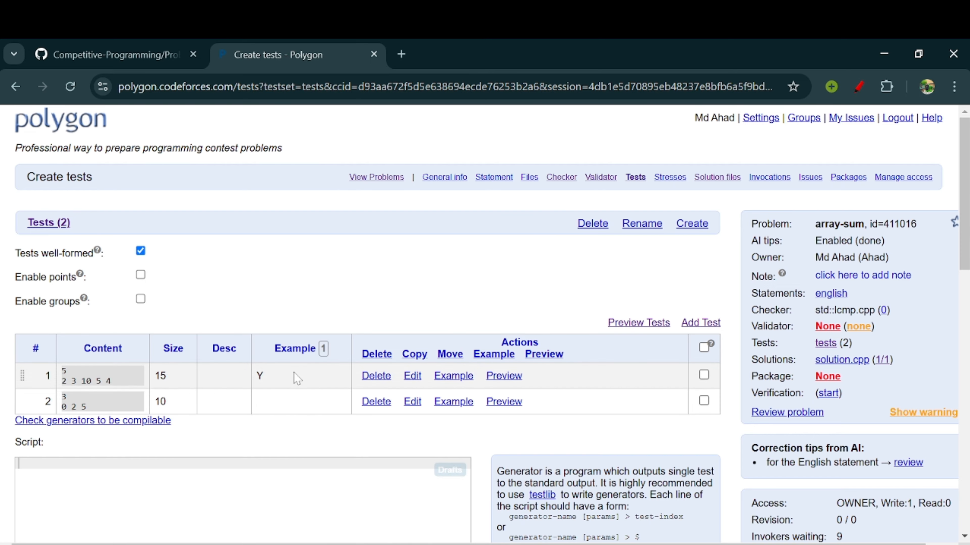
scroll(420, 382, "down", 3)
scroll(420, 325, "down", 3)
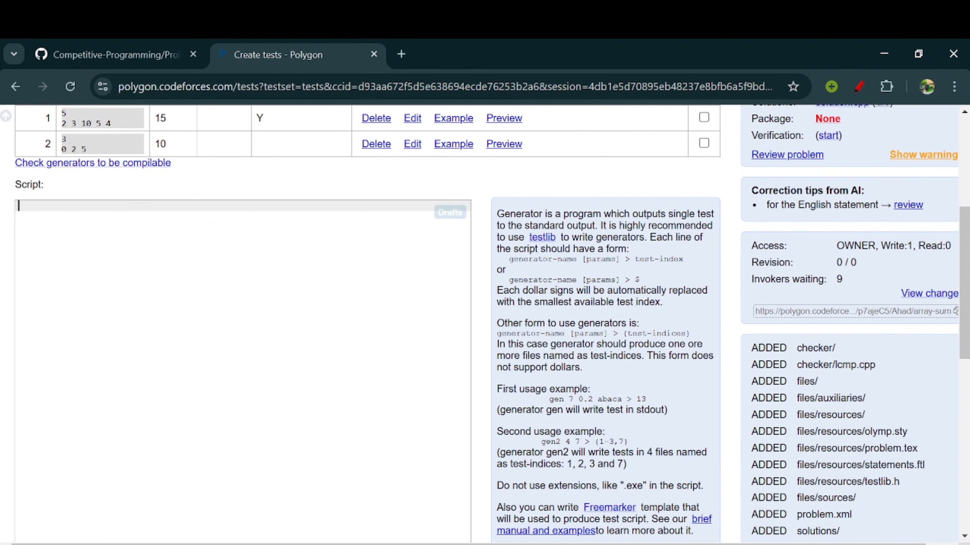
scroll(420, 325, "up", 4)
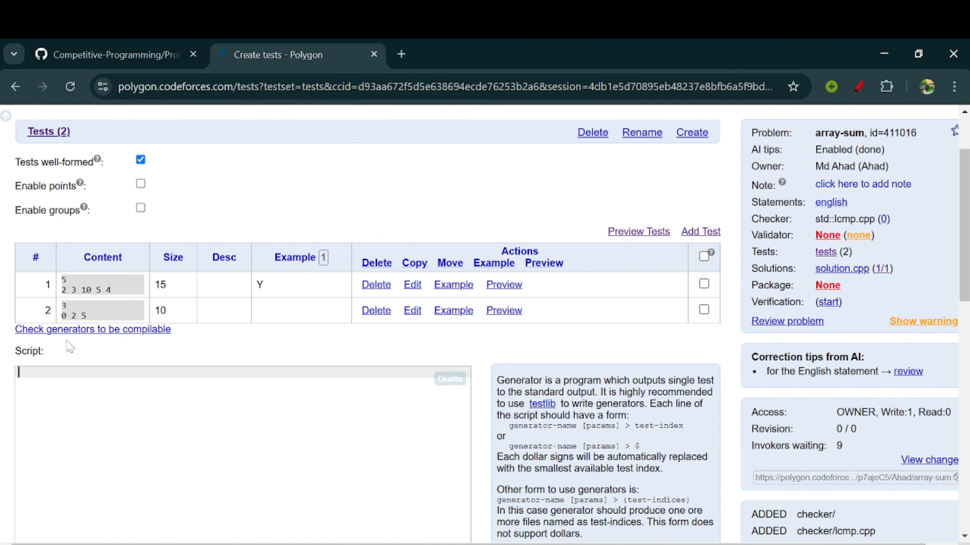
left_click_drag(45, 353, 17, 357)
left_click(15, 352)
scroll(529, 291, "up", 2)
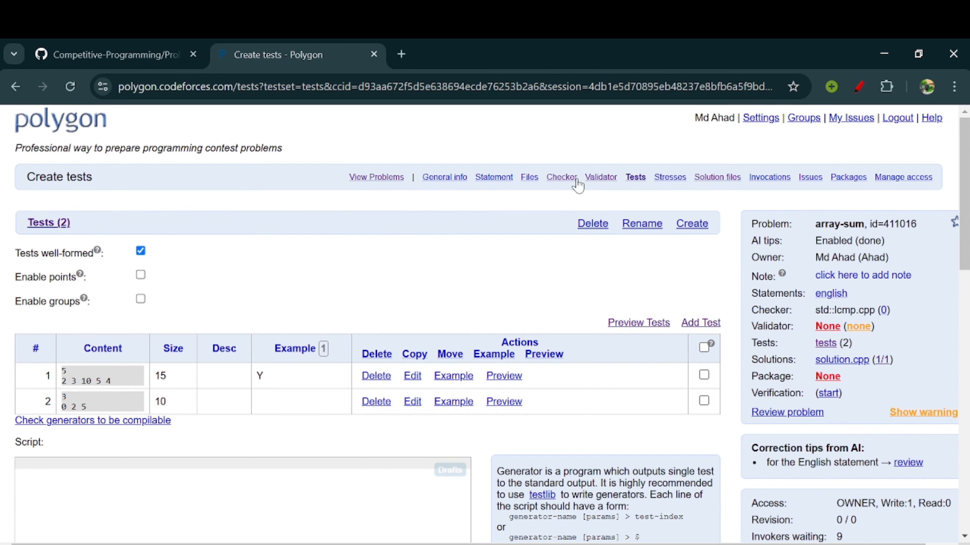
Start a new source file named Generator.cpp among the source files of the problem's additional files
left_click(534, 182)
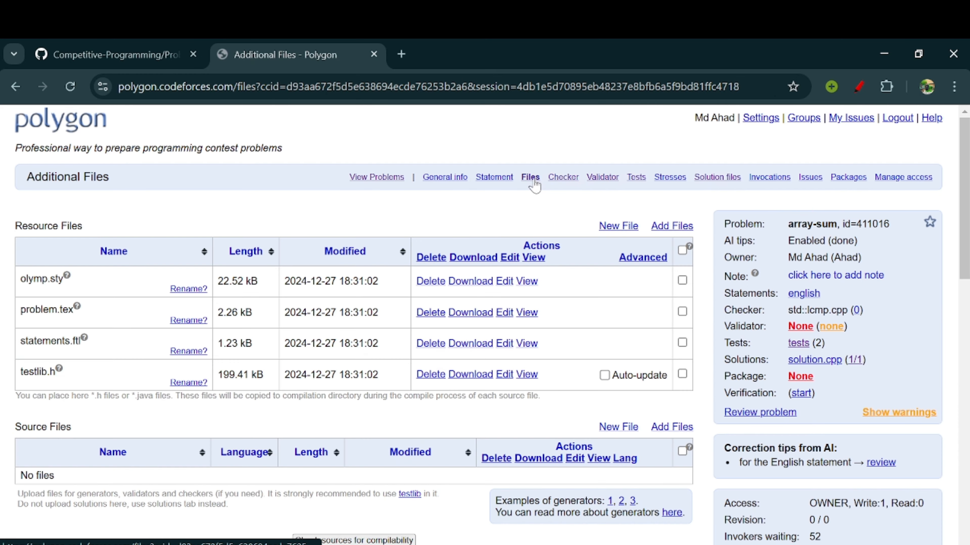
scroll(392, 330, "down", 2)
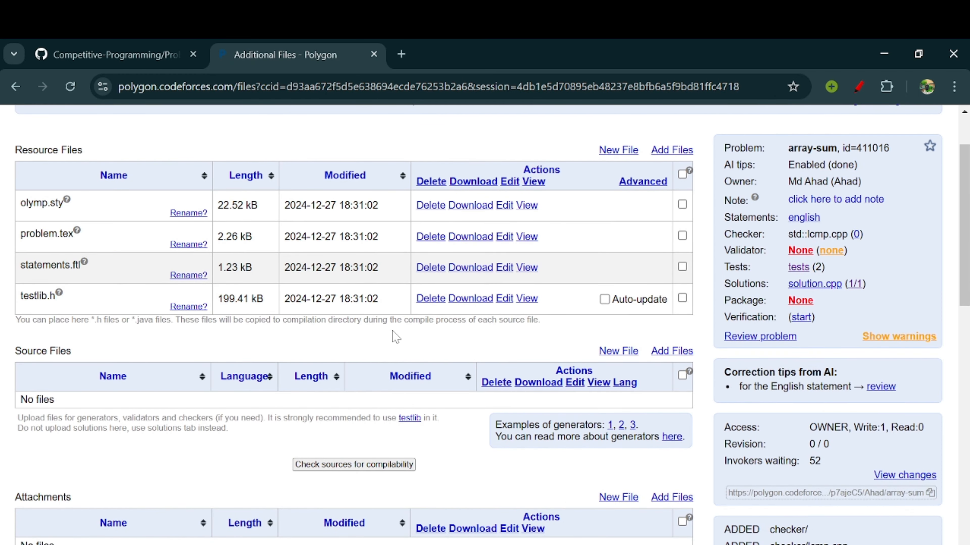
scroll(393, 331, "down", 1)
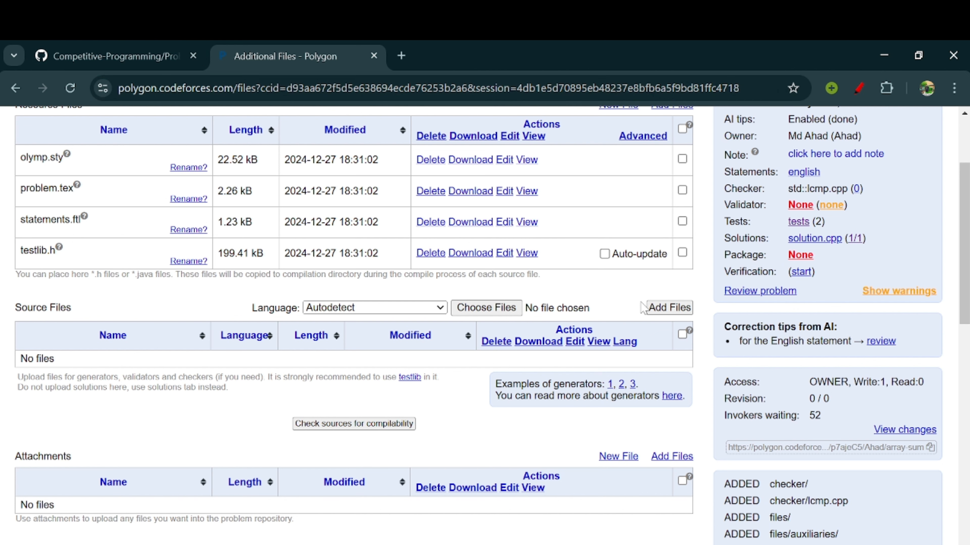
left_click(654, 309)
scroll(505, 307, "down", 2)
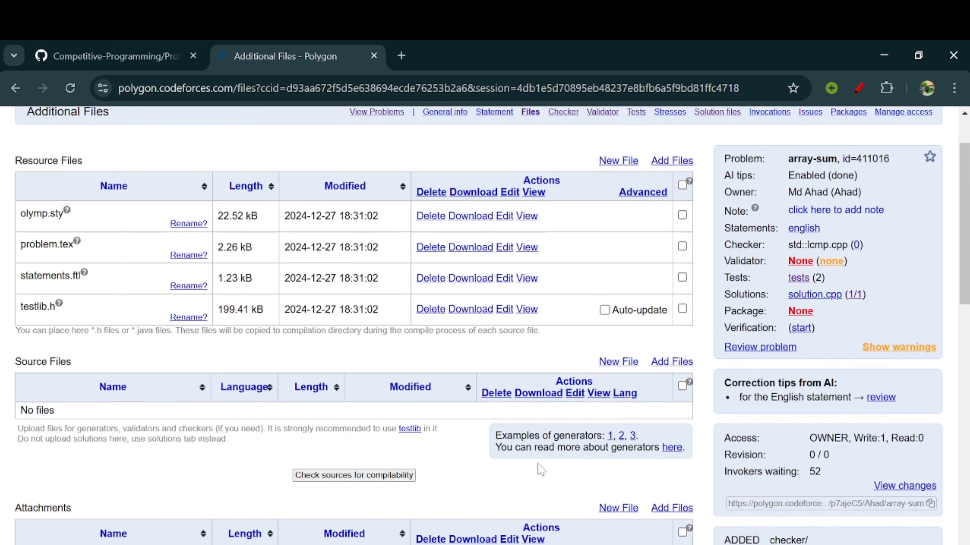
left_click(625, 365)
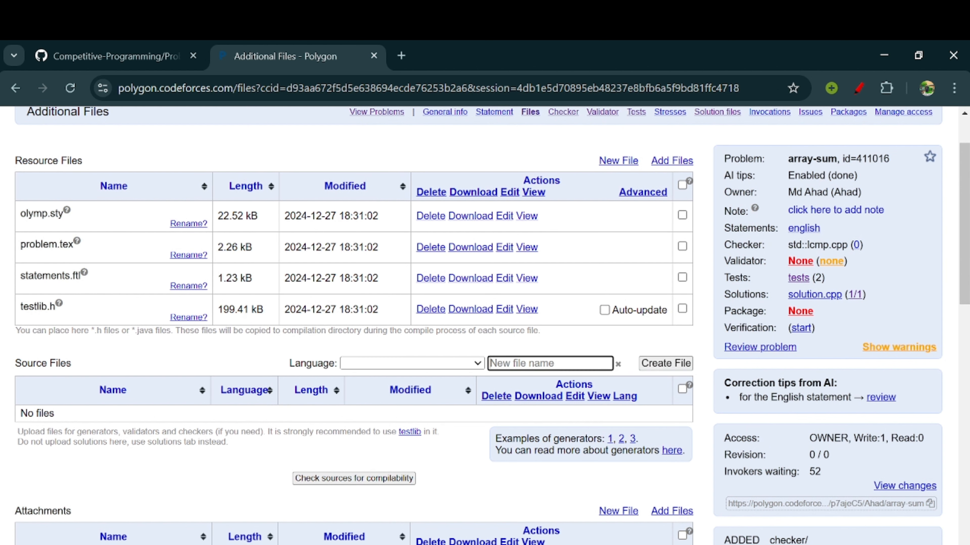
type("gen")
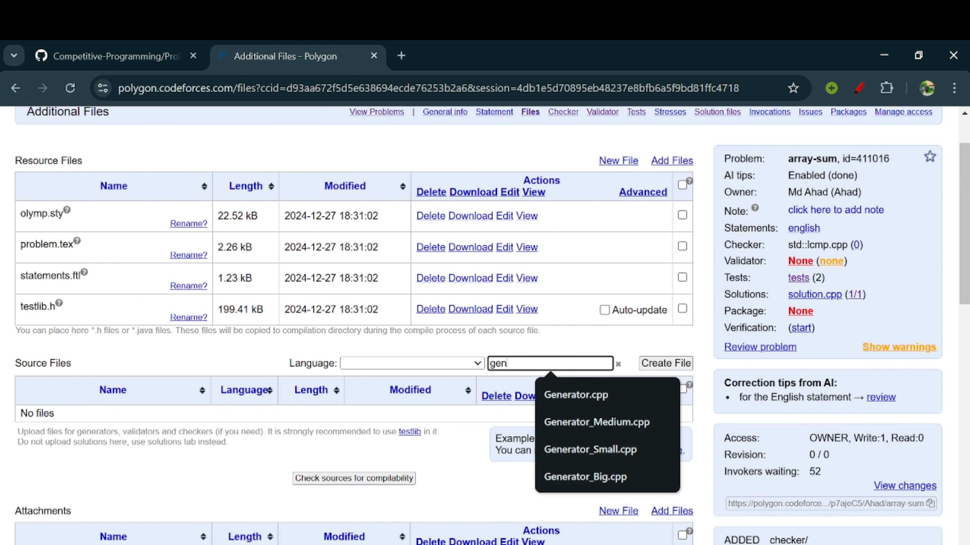
left_click(602, 396)
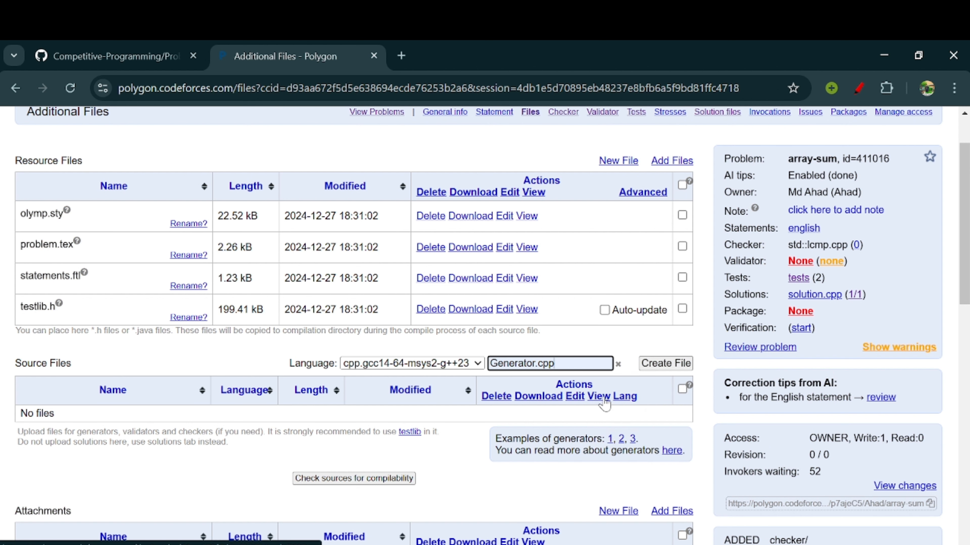
left_click(651, 365)
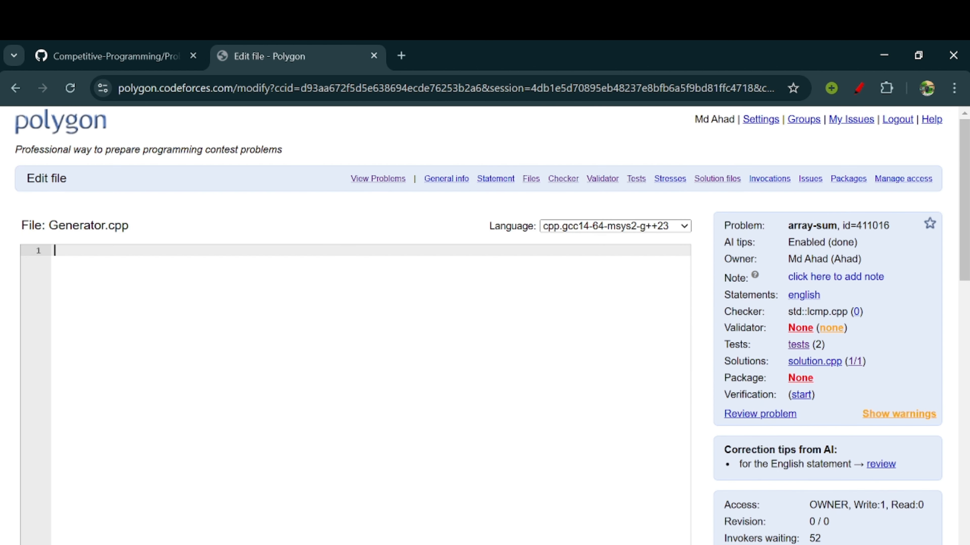
Copy the code of "Polygon Testcase Generator.cpp" from the GitHub Problem-Setting folder into the empty Generator.cpp in Polygon
scroll(355, 344, "down", 3)
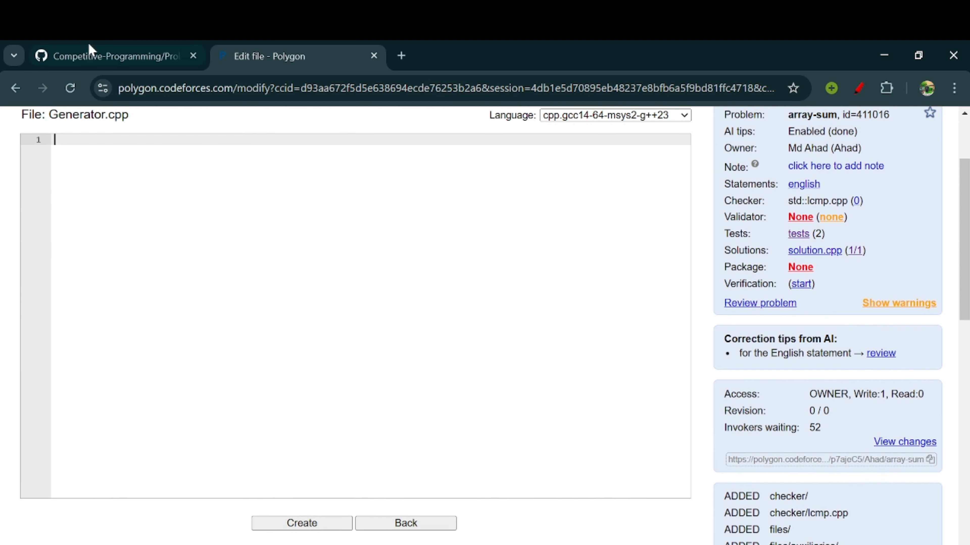
left_click(98, 55)
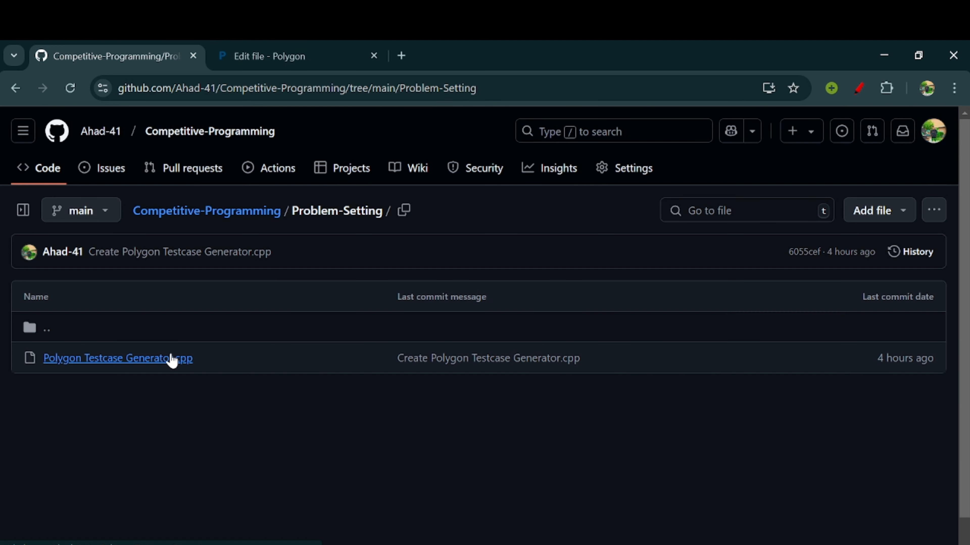
left_click(171, 359)
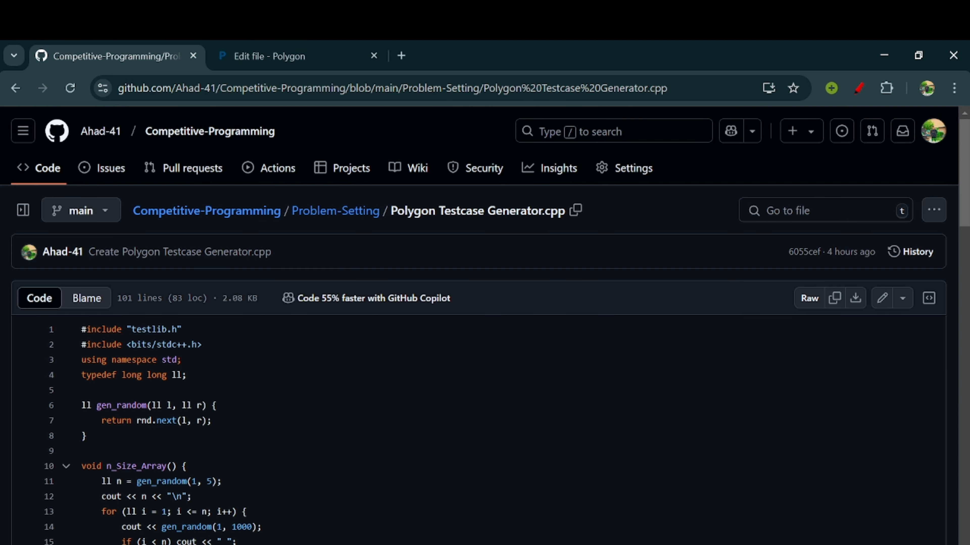
key("ctrl+v")
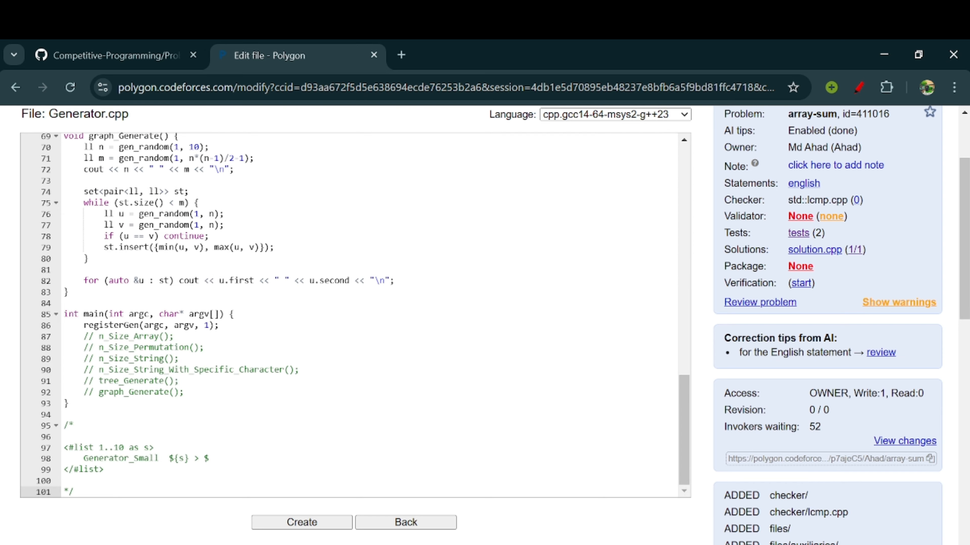
scroll(355, 313, "down", 1)
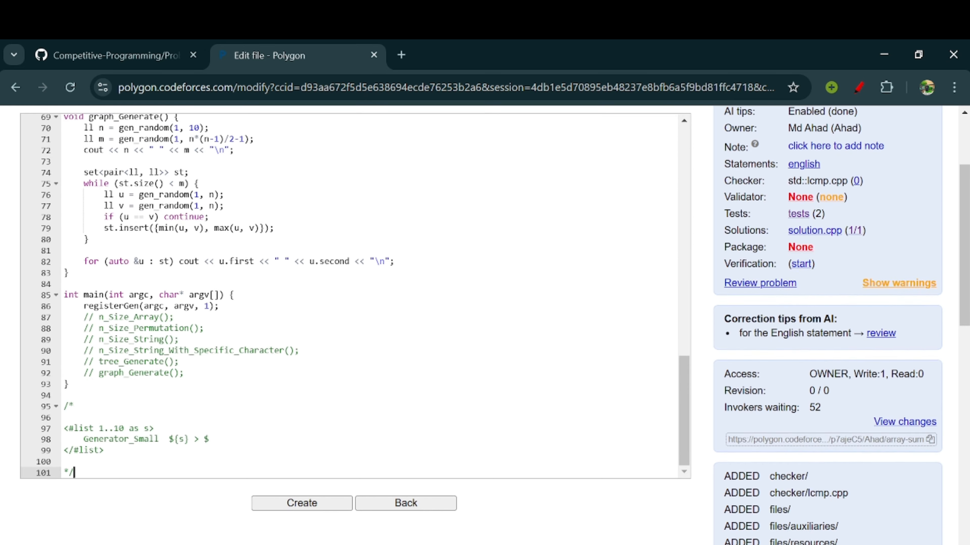
Examine the generator functions in Generator.cpp and the commented-out calls to them in main
scroll(355, 314, "up", 15)
scroll(355, 328, "up", 4)
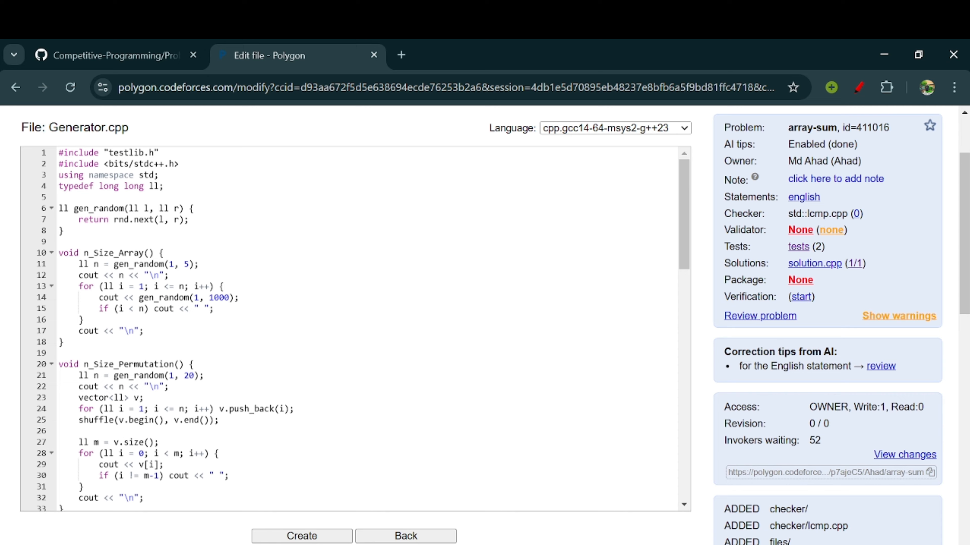
scroll(355, 329, "down", 5)
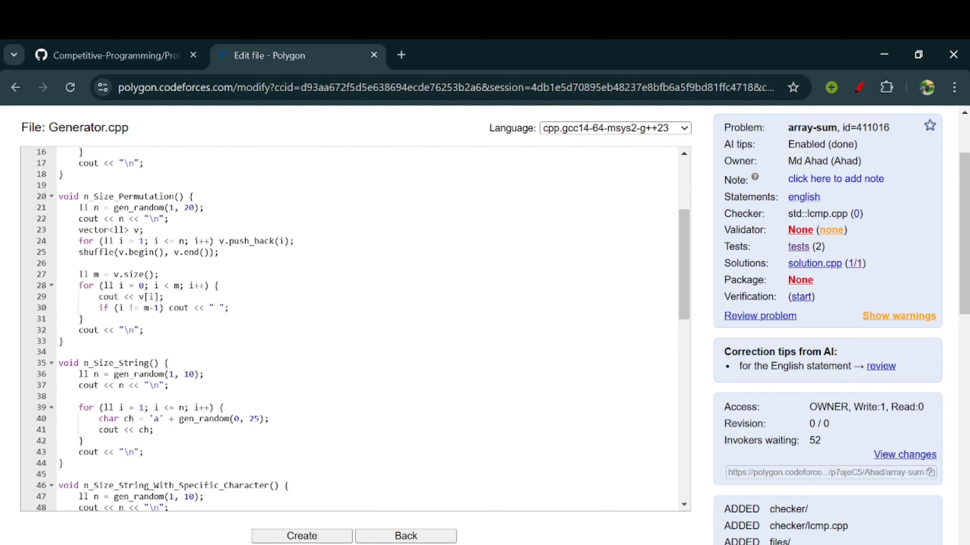
scroll(355, 329, "down", 6)
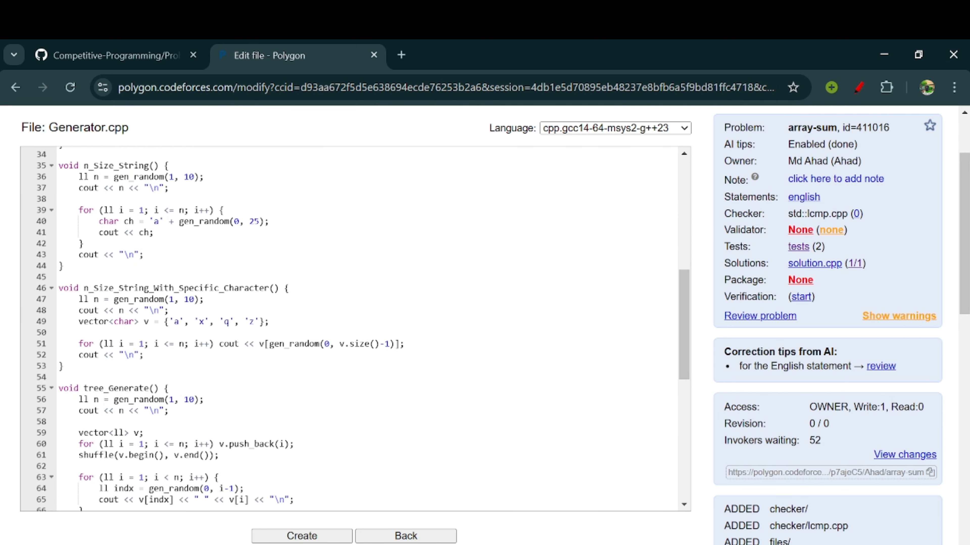
scroll(355, 328, "down", 11)
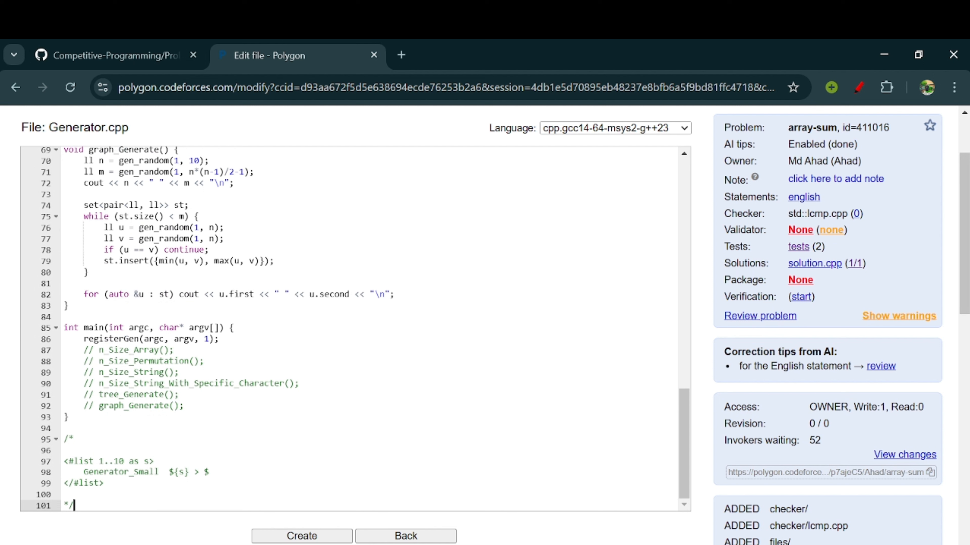
left_click_drag(99, 351, 176, 351)
left_click(182, 352)
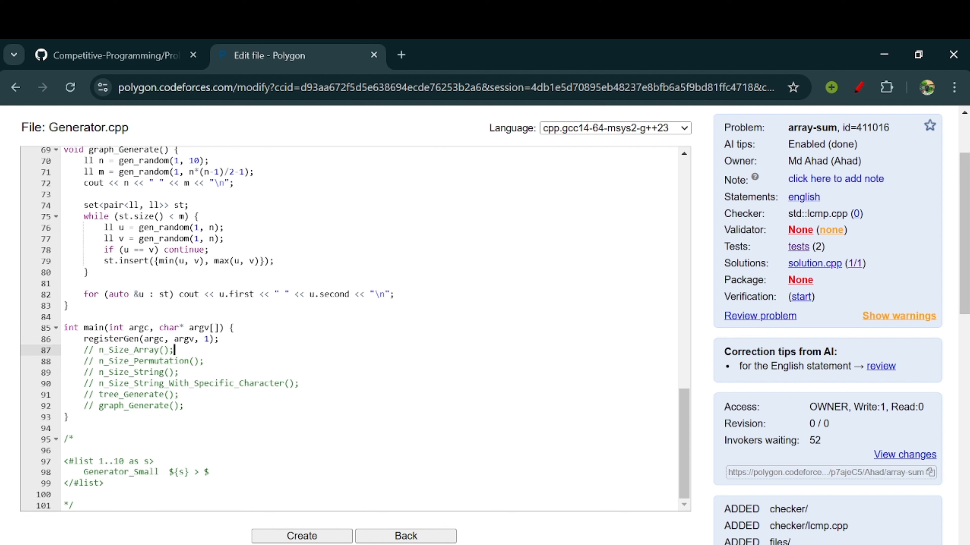
left_click_drag(95, 362, 205, 362)
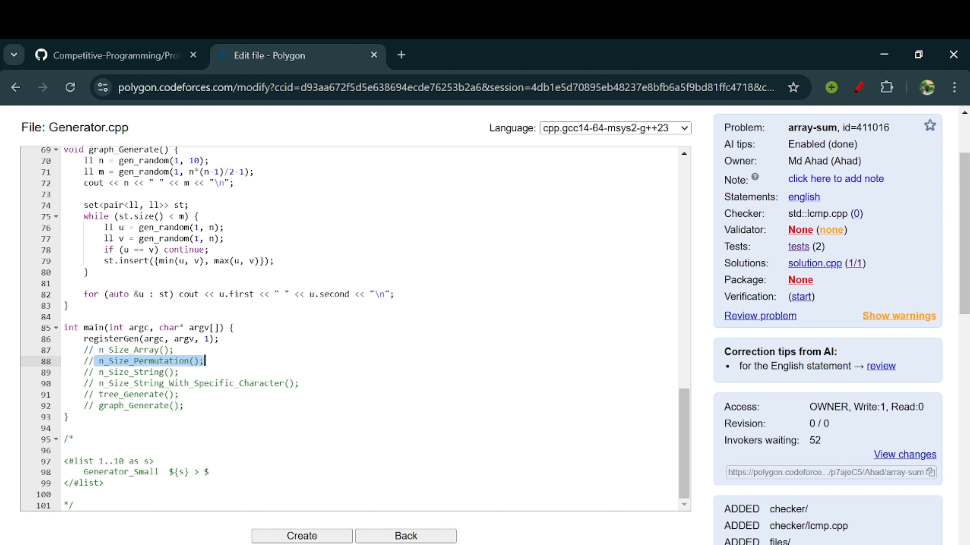
left_click(205, 361)
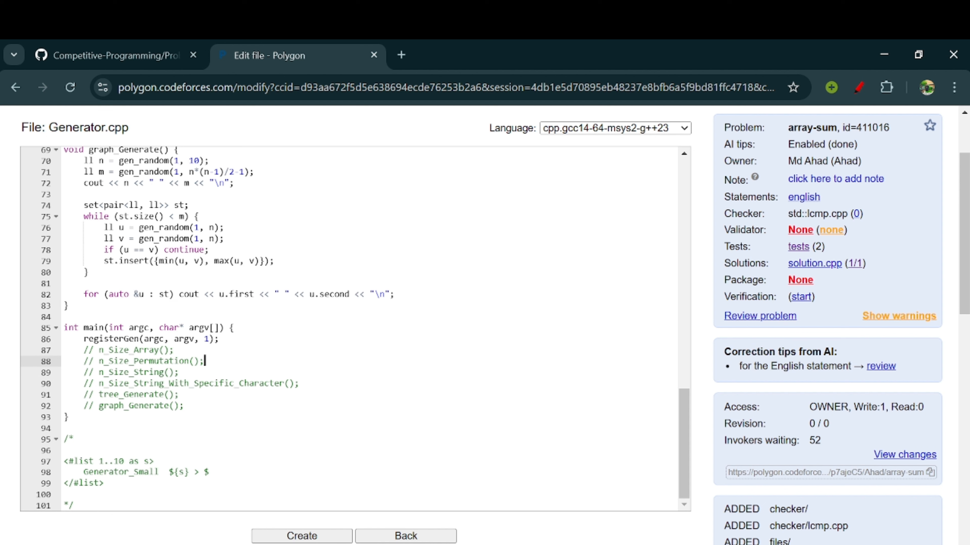
Uncomment the n_Size_Array(); call in main and create the Generator.cpp file
left_click(95, 350)
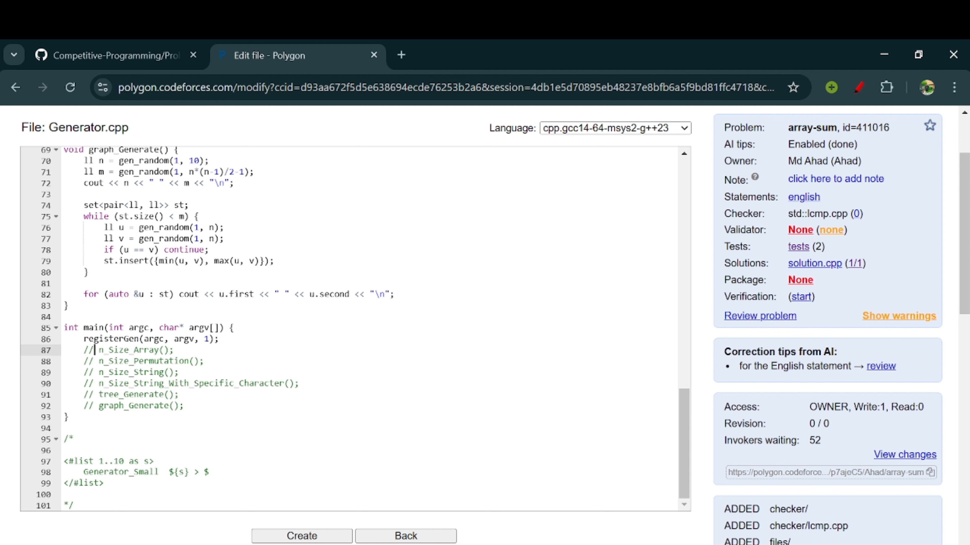
key("ctrl+slash")
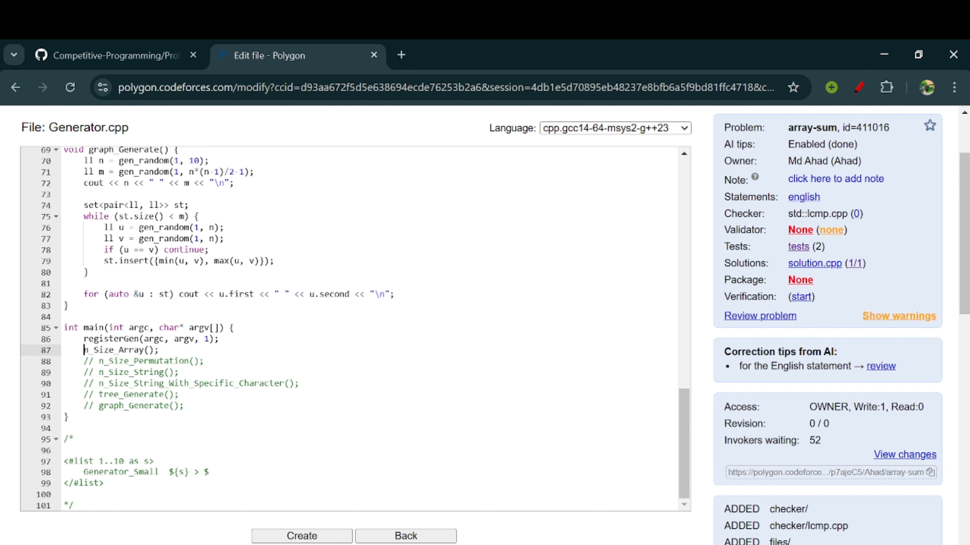
scroll(323, 495, "down", 1)
left_click(323, 492)
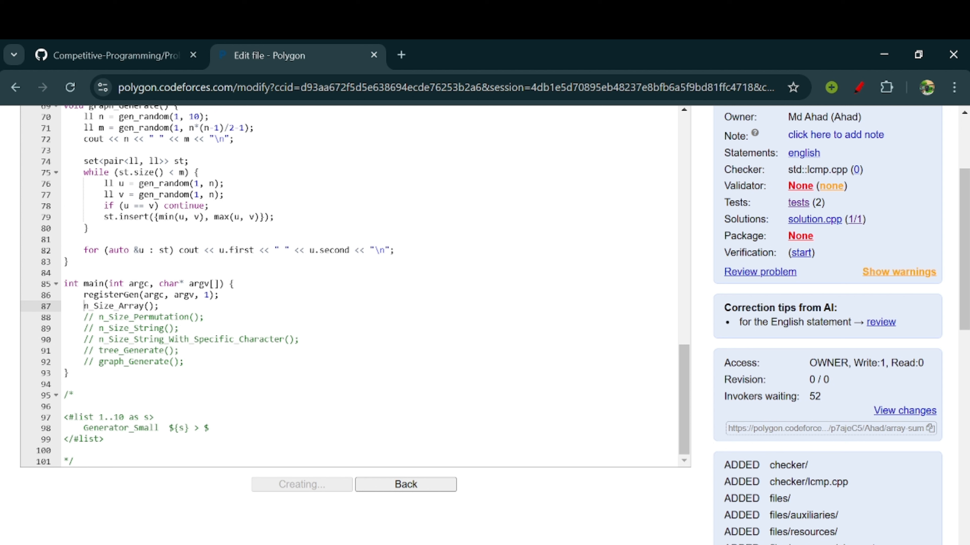
Copy the <#list 1..10 as s> script block from the comment in Generator.cpp into the script of the problem's tests
left_click_drag(104, 439, 64, 420)
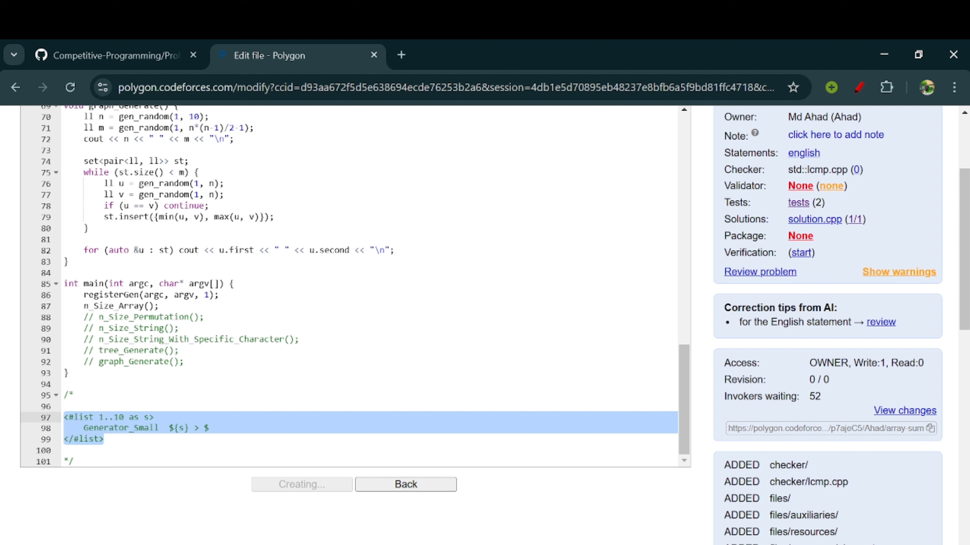
left_click_drag(103, 439, 63, 420)
key("ctrl+c")
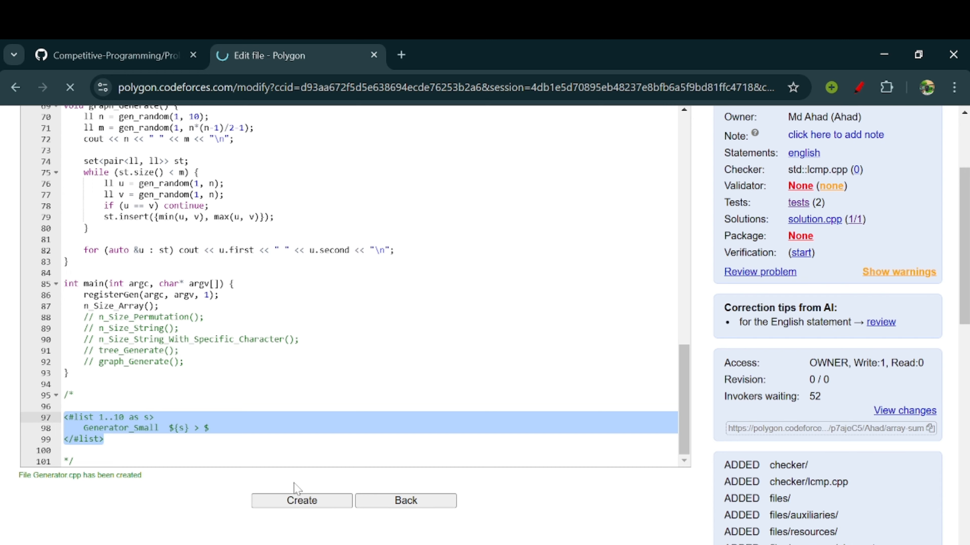
scroll(287, 463, "down", 1)
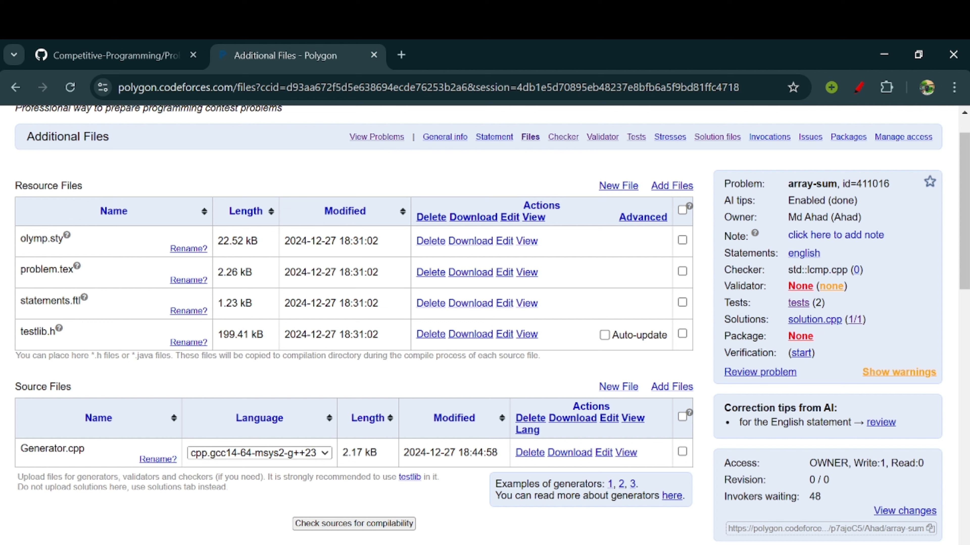
left_click_drag(21, 449, 85, 449)
scroll(648, 226, "up", 1)
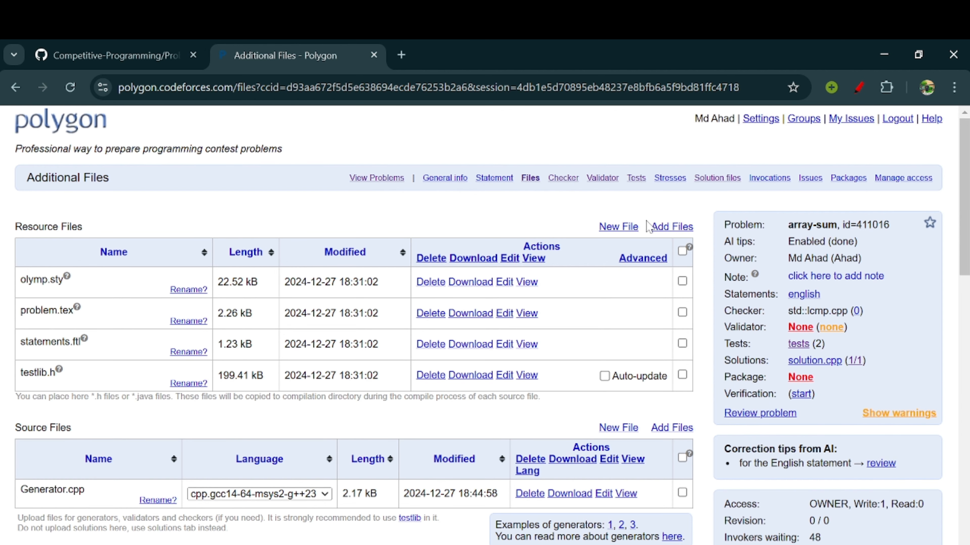
left_click(638, 179)
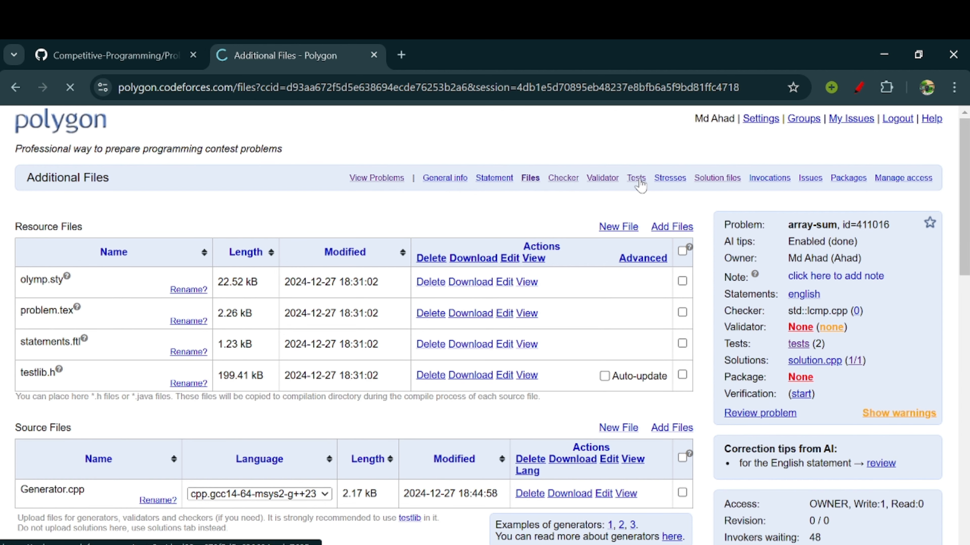
scroll(303, 381, "down", 3)
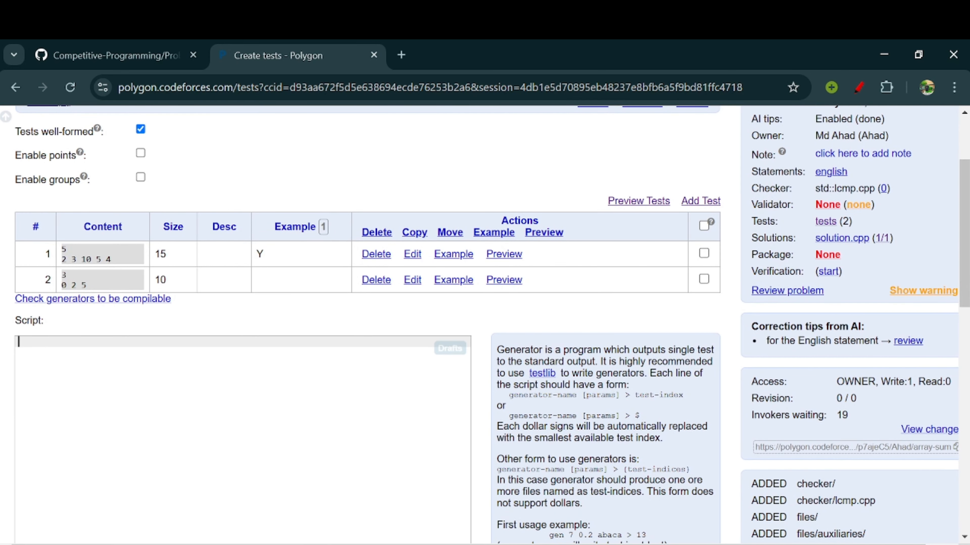
key("ctrl+v")
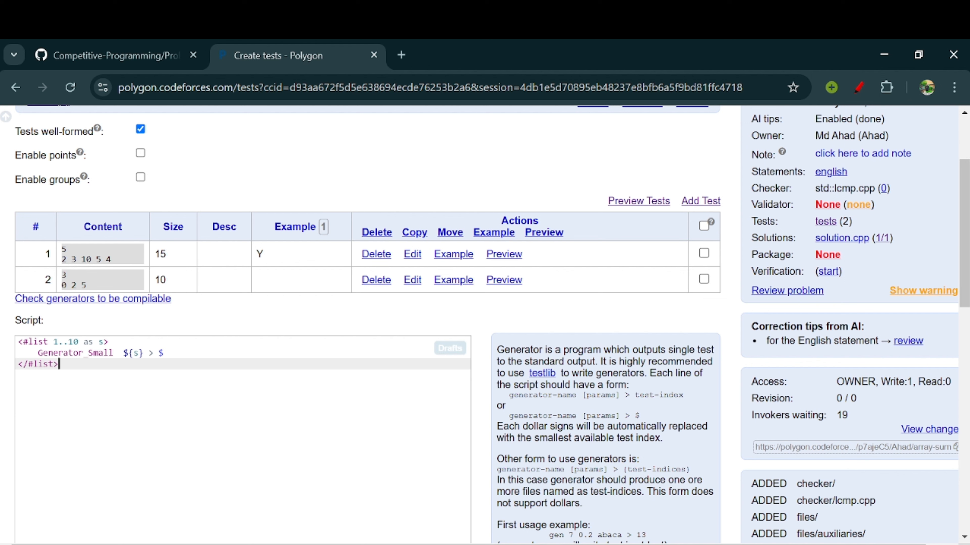
Examine the list range and loop variable in the opening line of the test script
left_click_drag(23, 342, 69, 342)
left_click(60, 364)
left_click(54, 343)
left_click(69, 342)
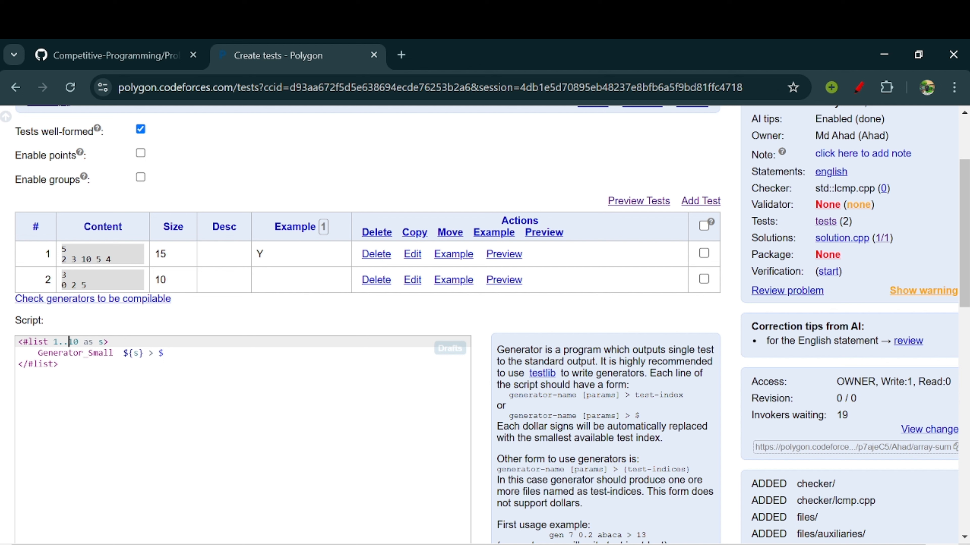
left_click_drag(54, 342, 79, 342)
left_click(79, 343)
left_click_drag(54, 342, 109, 342)
left_click(108, 342)
Remove the _Small suffix from the generator name in the script so it reads Generator
left_click(113, 352)
key("BackSpace")
key("BackSpace")
key("BackSpace")
key("BackSpace")
key("BackSpace")
key("BackSpace")
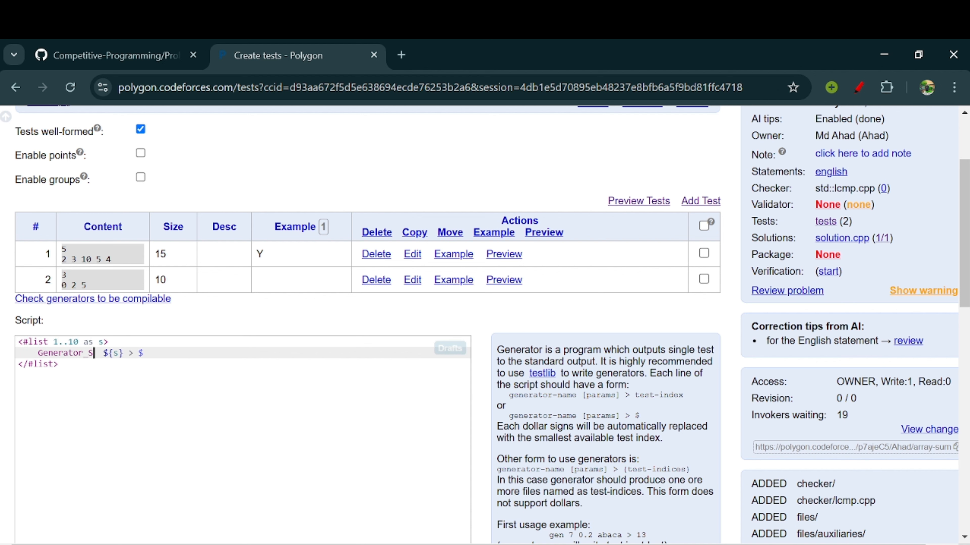
key("ctrl+shift+Left")
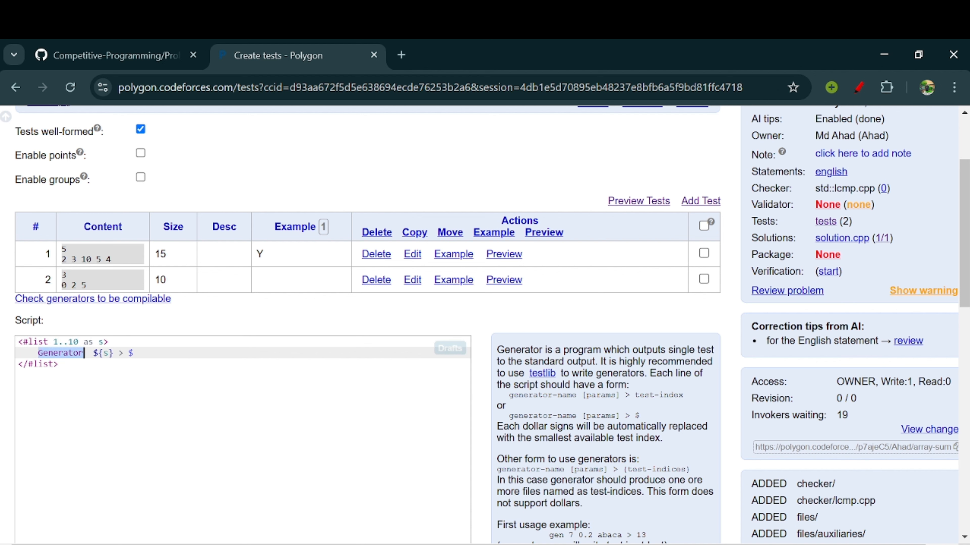
Set the list range in the script's opening line to 3..20
scroll(492, 324, "down", 1)
scroll(491, 324, "up", 1)
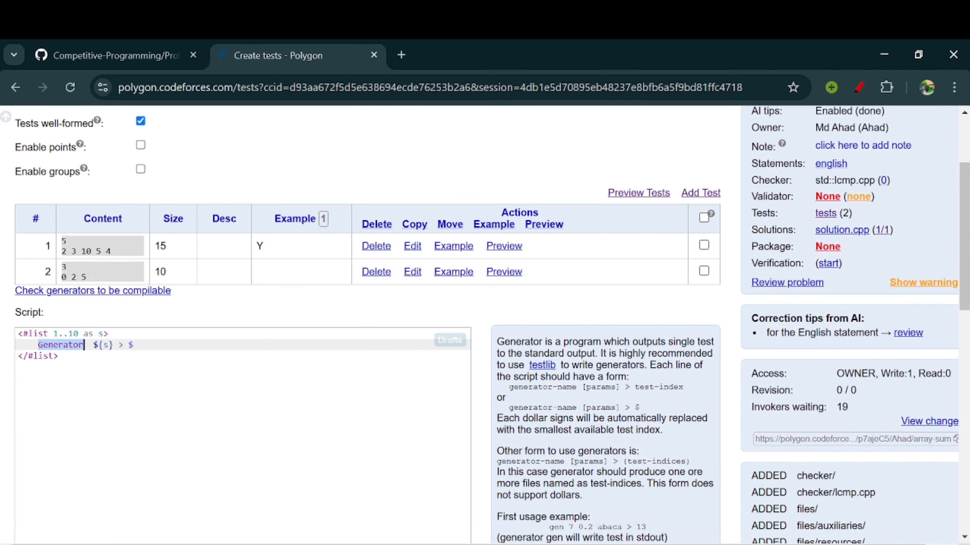
left_click_drag(59, 357, 23, 333)
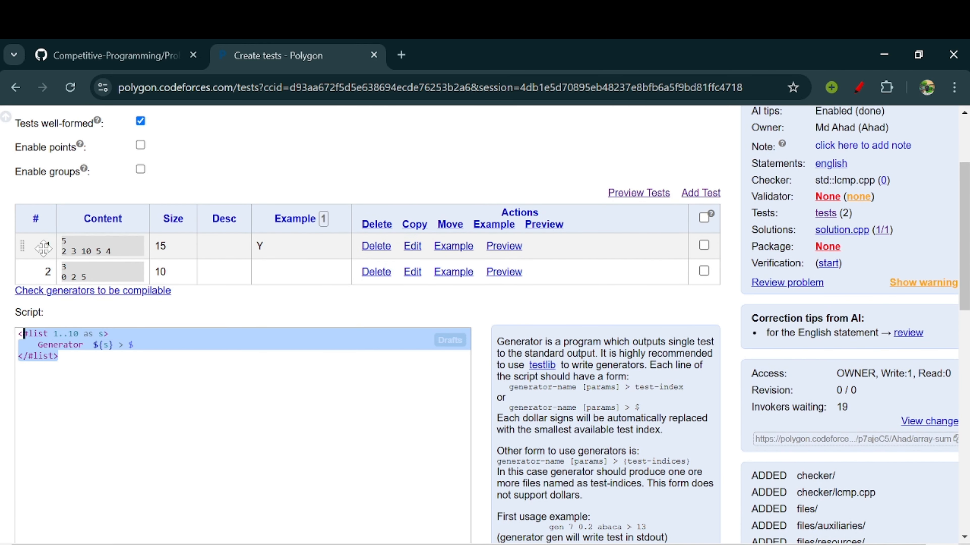
left_click(57, 337)
key("BackSpace")
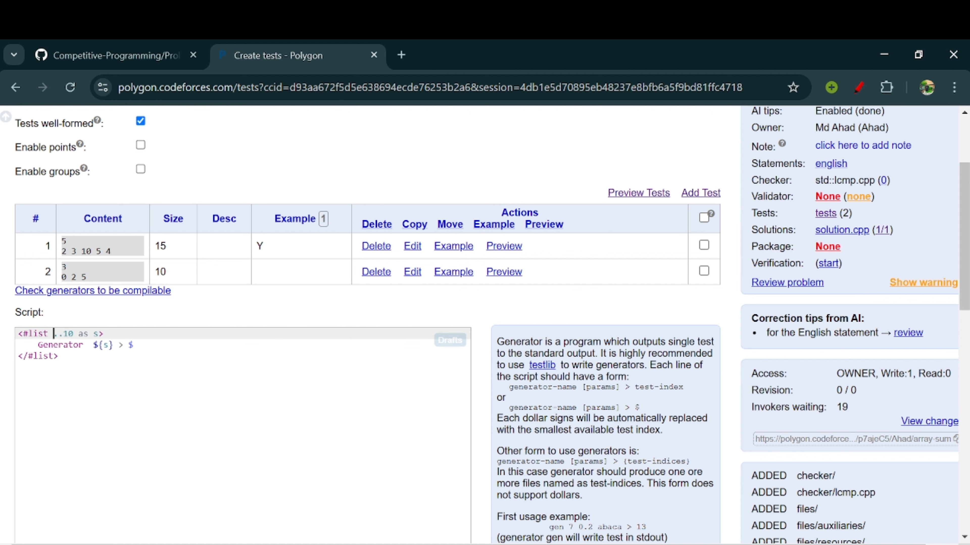
type("3")
key("BackSpace")
type("2")
left_click(60, 356)
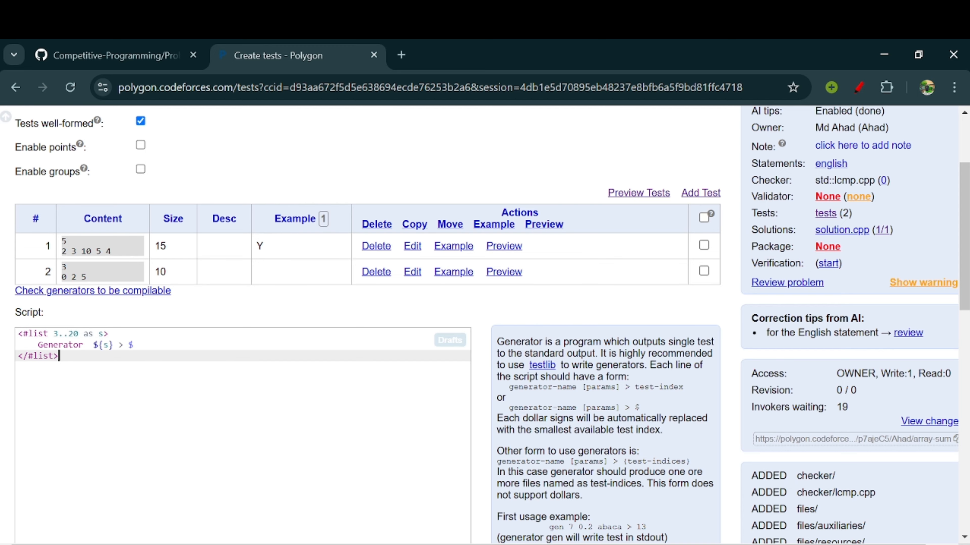
Check the whole test script, its generator name and the possible generators offered below it
scroll(96, 353, "up", 4)
scroll(96, 353, "left", 1)
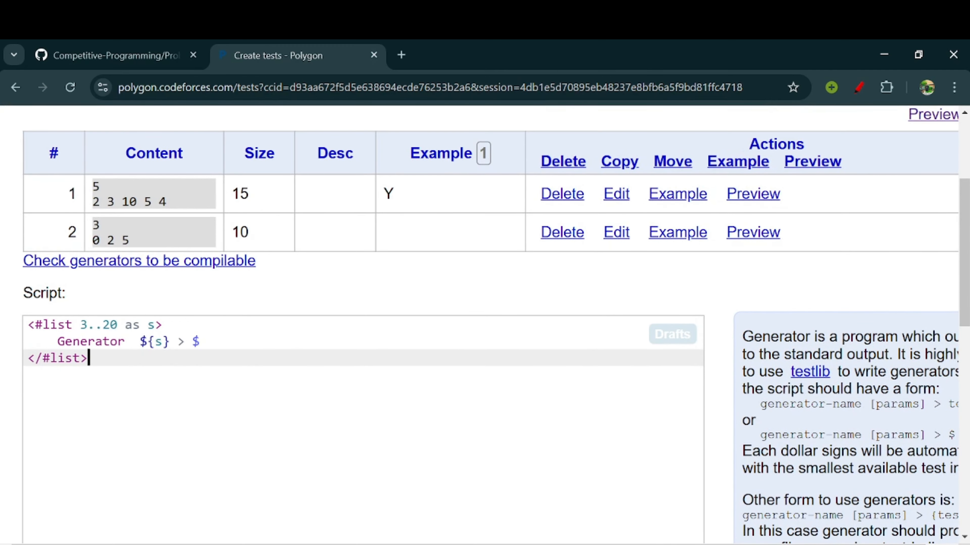
scroll(96, 354, "down", 4)
scroll(96, 354, "down", 1)
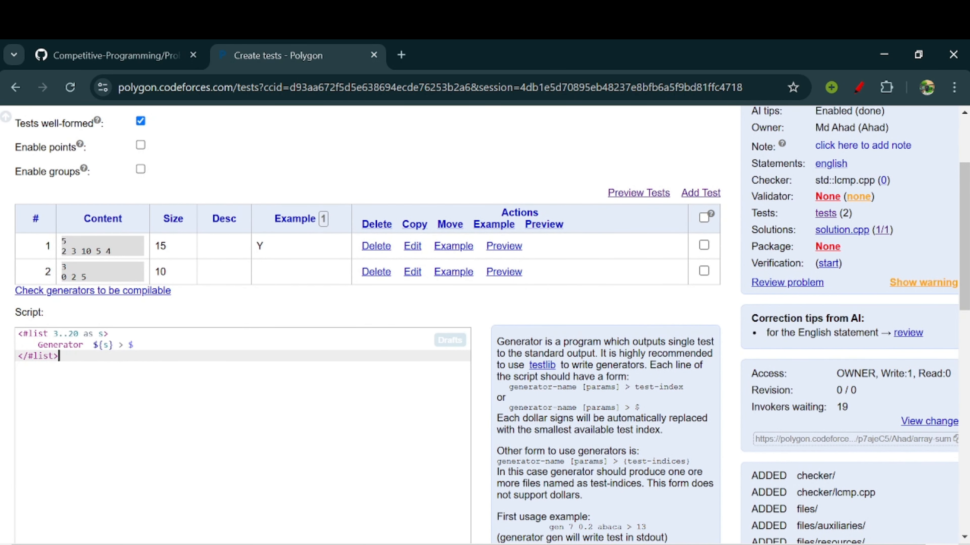
left_click_drag(83, 345, 39, 345)
scroll(38, 345, "down", 1)
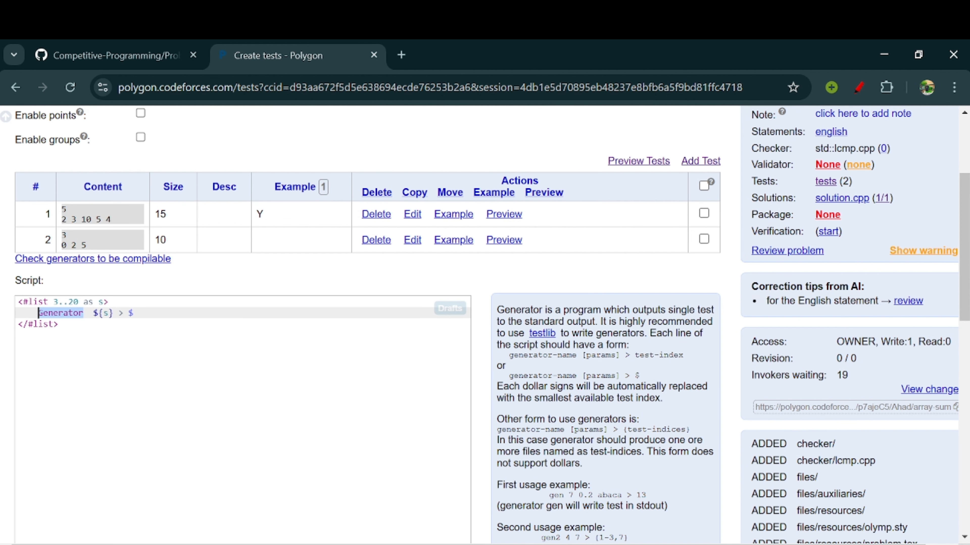
left_click_drag(61, 324, 19, 302)
left_click(90, 337)
scroll(90, 338, "down", 4)
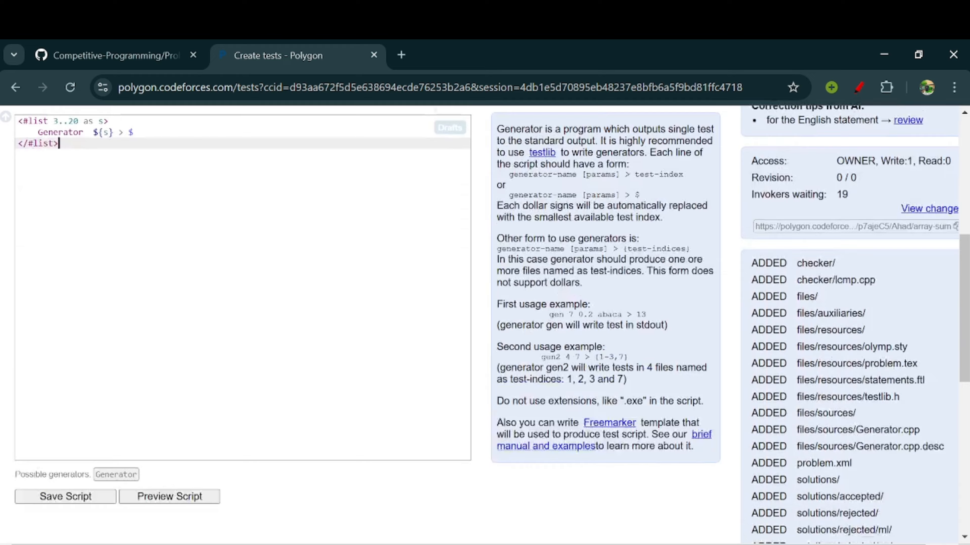
Open the problem's additional files in a new tab and review the main function and n_Size_Array in Generator.cpp
scroll(90, 338, "up", 7)
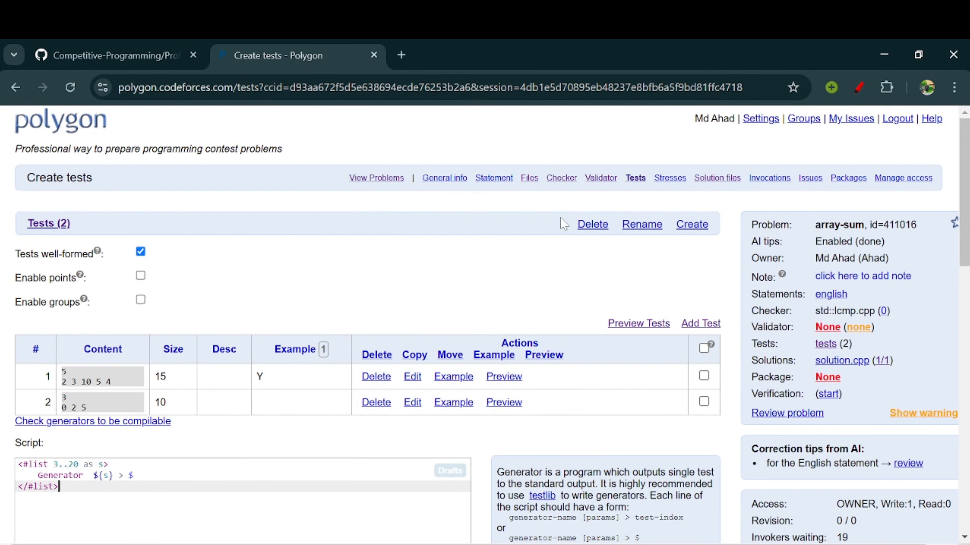
right_click(527, 177)
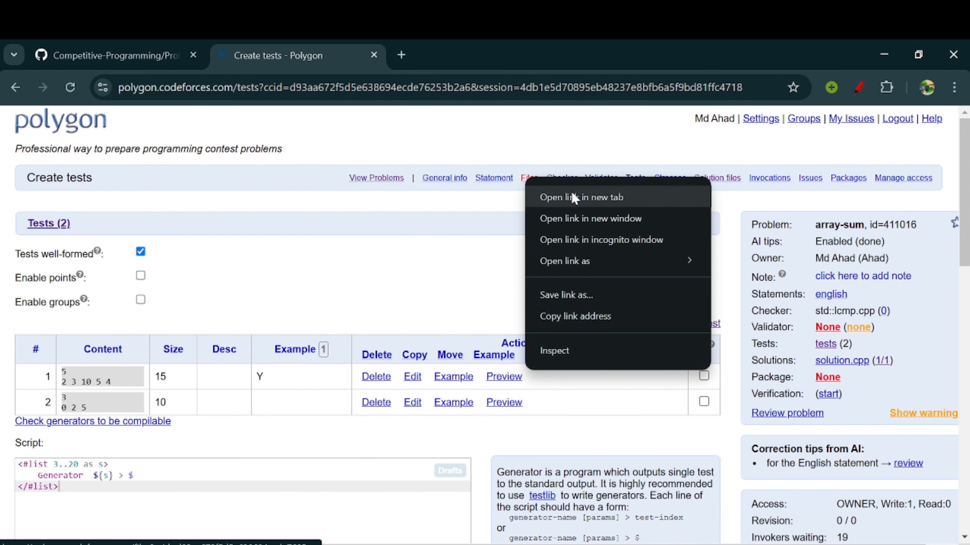
left_click(572, 198)
left_click(456, 42)
scroll(408, 315, "down", 3)
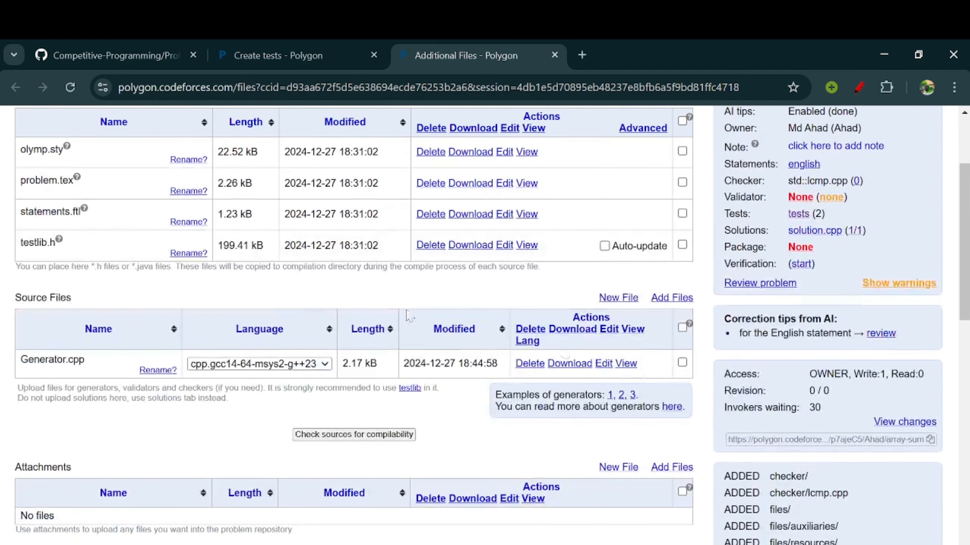
left_click(626, 363)
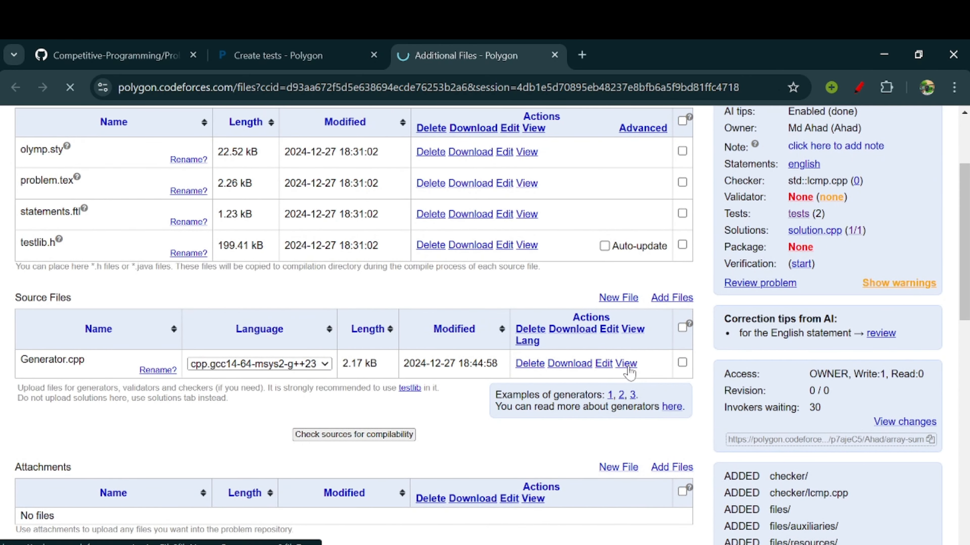
scroll(479, 390, "down", 1)
scroll(478, 389, "down", 12)
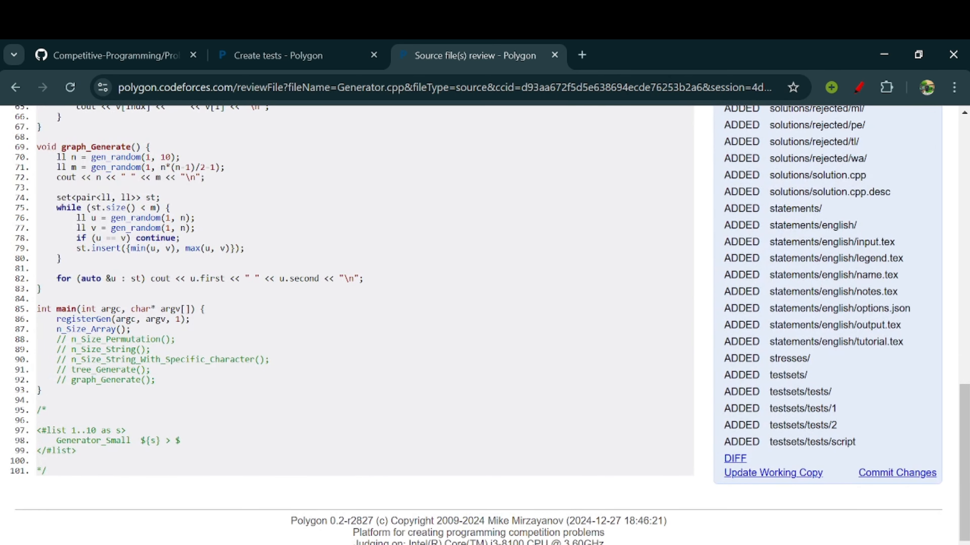
left_click_drag(57, 330, 170, 340)
left_click(164, 351)
scroll(170, 343, "up", 15)
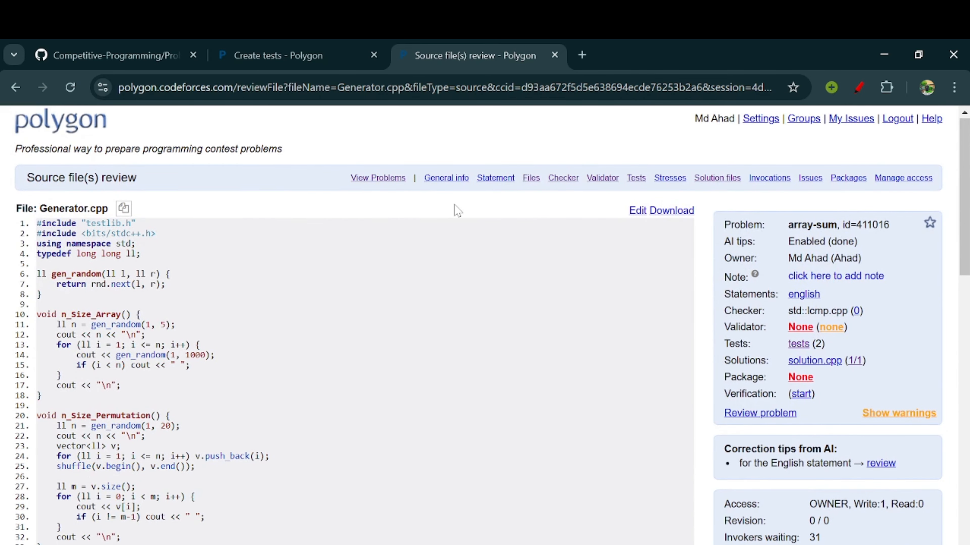
Open the problem statement in a new tab with its preview and examine the limits on n and a_i
right_click(490, 179)
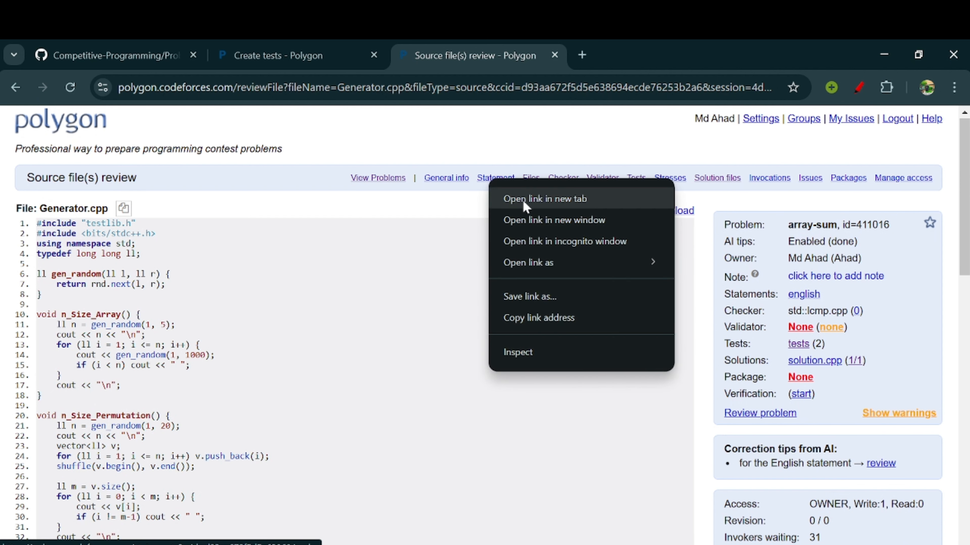
left_click(525, 207)
left_click_drag(649, 54, 508, 46)
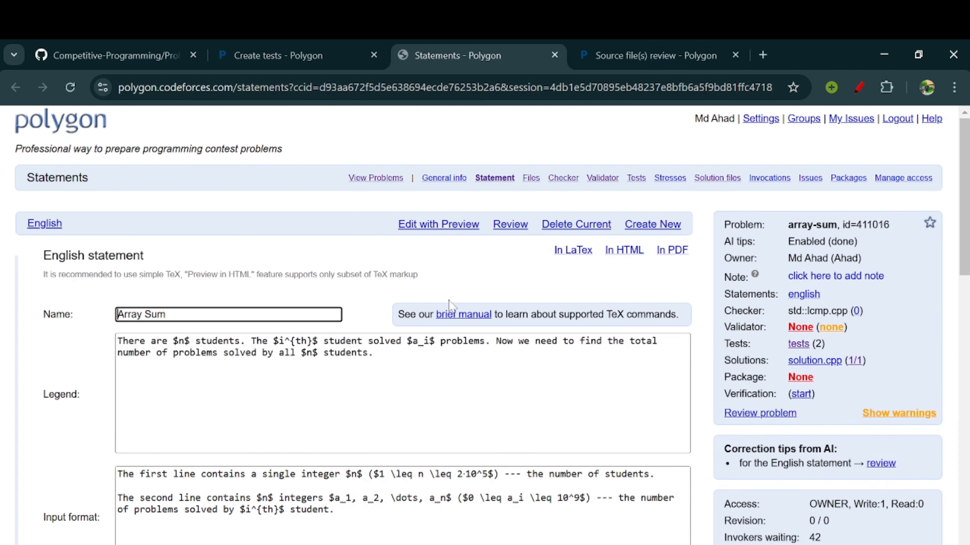
scroll(492, 256, "down", 1)
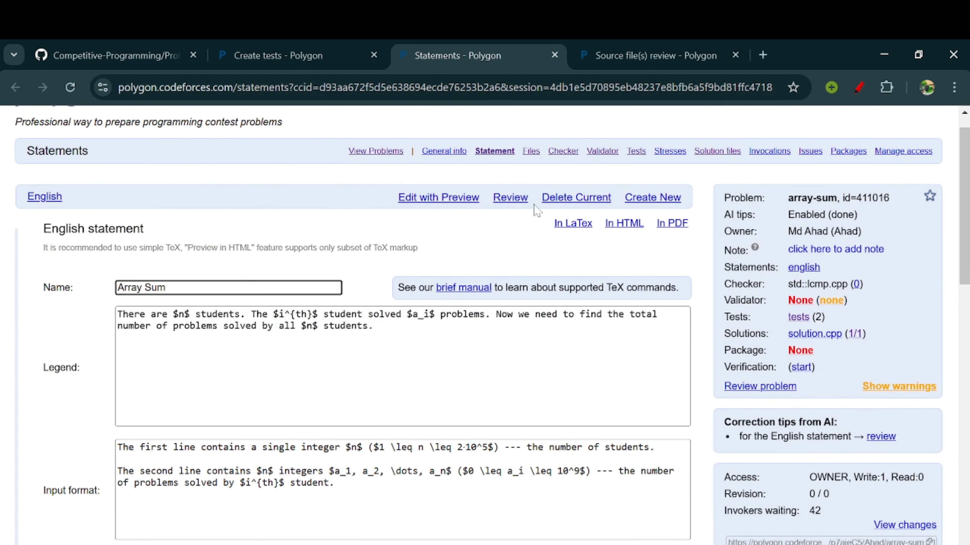
left_click(463, 199)
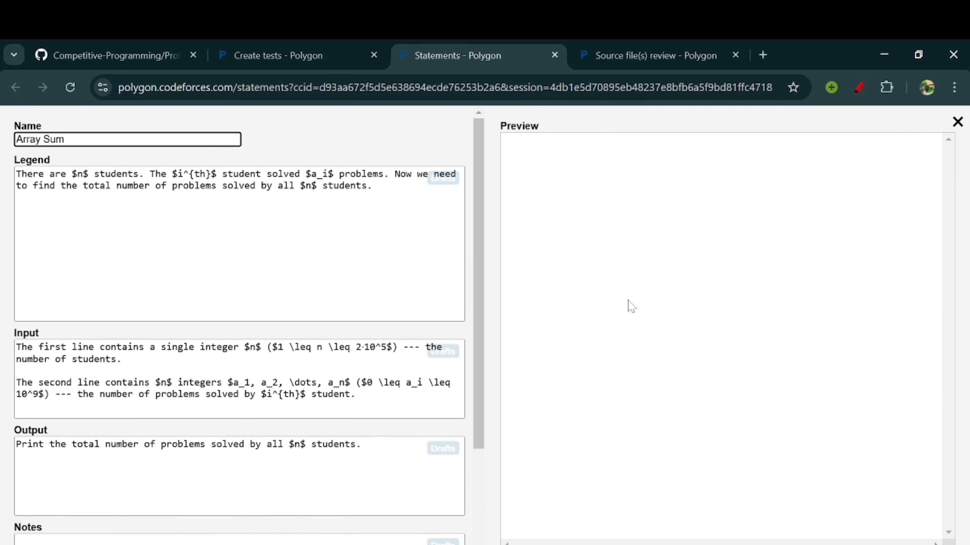
scroll(631, 305, "down", 1)
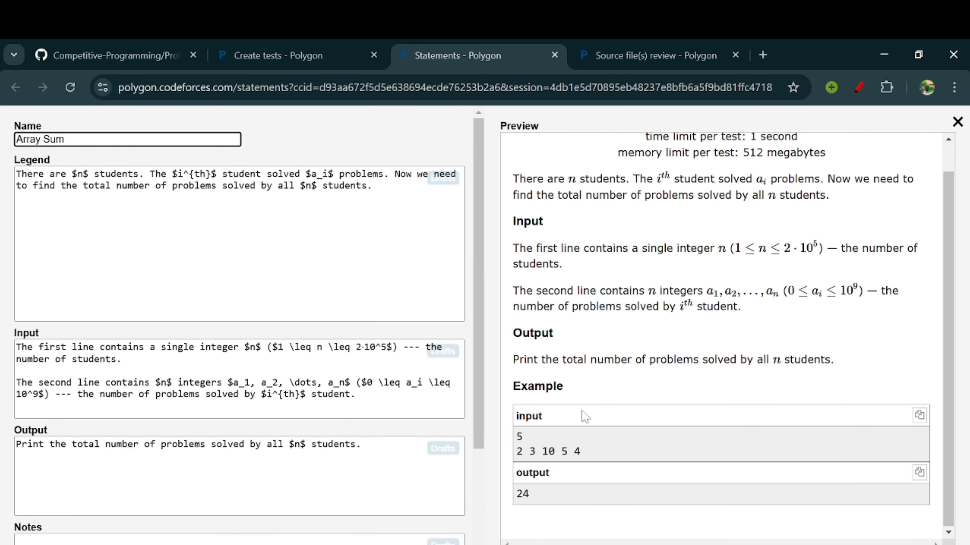
left_click_drag(718, 249, 819, 264)
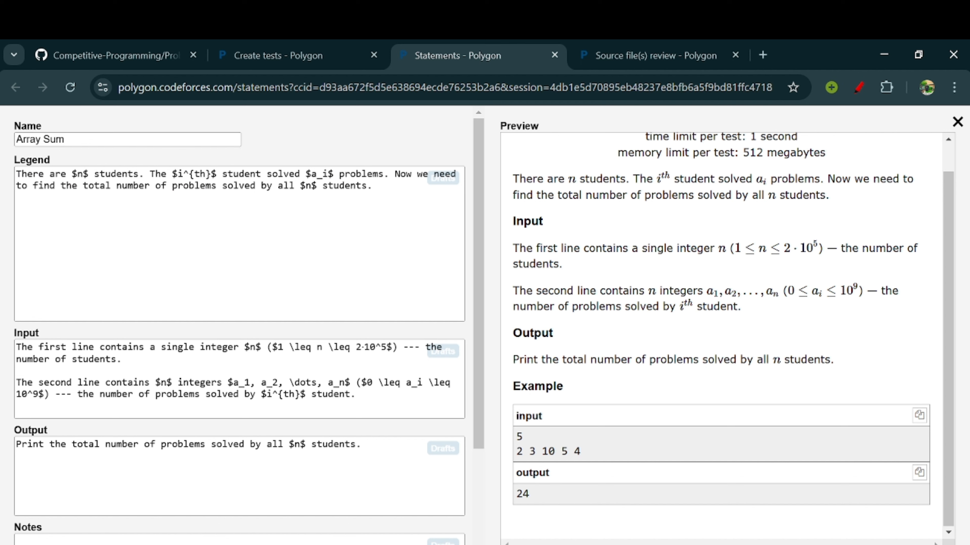
Review the generator functions and the main function in Generator.cpp to identify which one builds the array
left_click(692, 46)
scroll(289, 328, "down", 2)
scroll(289, 327, "down", 10)
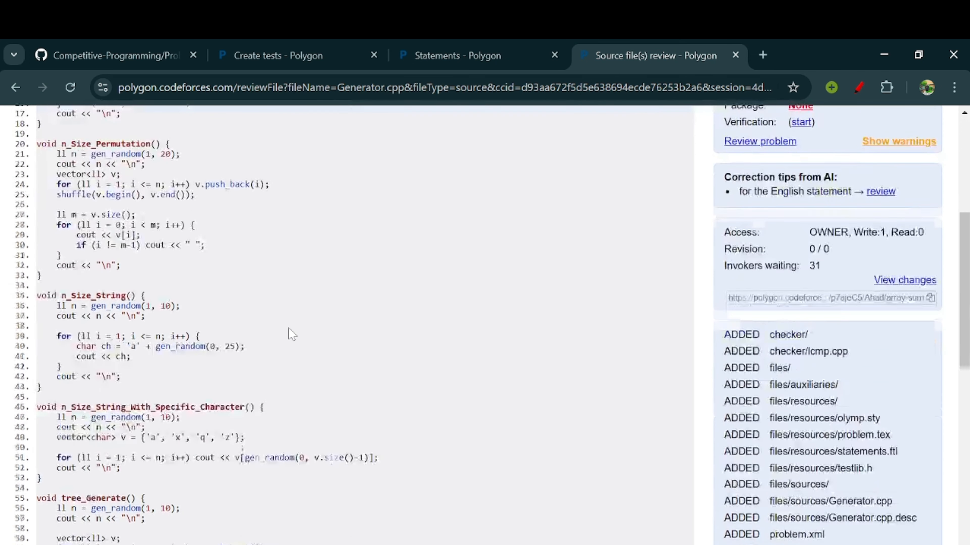
scroll(289, 328, "down", 1)
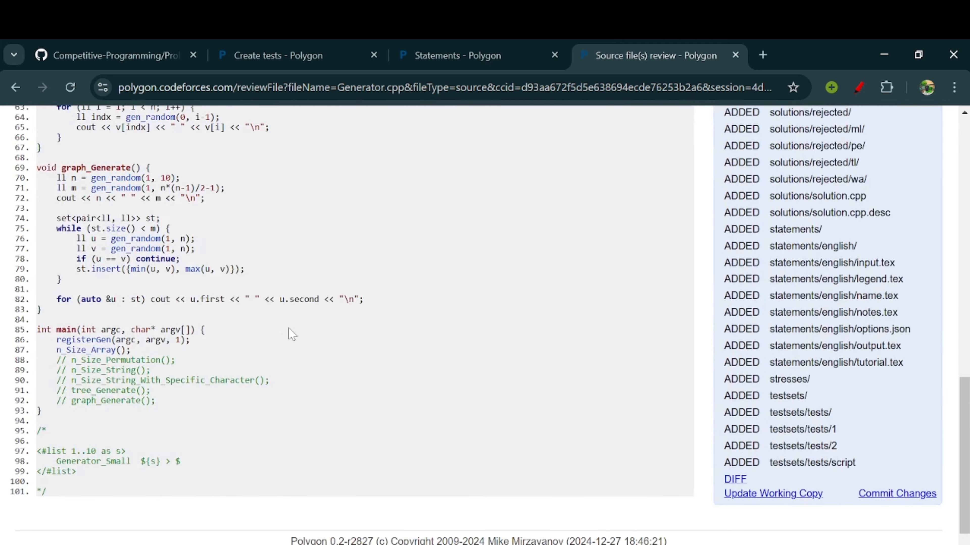
scroll(288, 329, "up", 5)
scroll(288, 328, "down", 2)
scroll(289, 334, "down", 1)
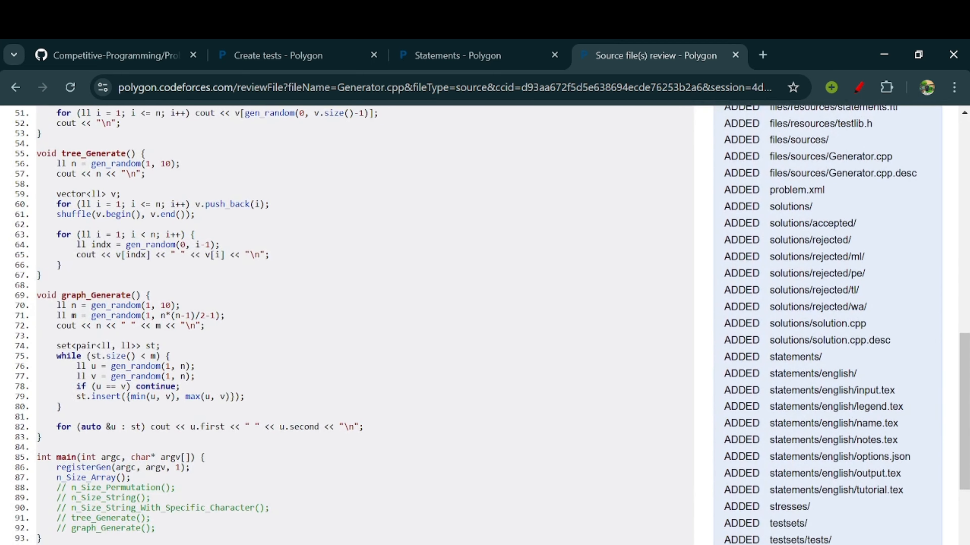
scroll(288, 334, "up", 10)
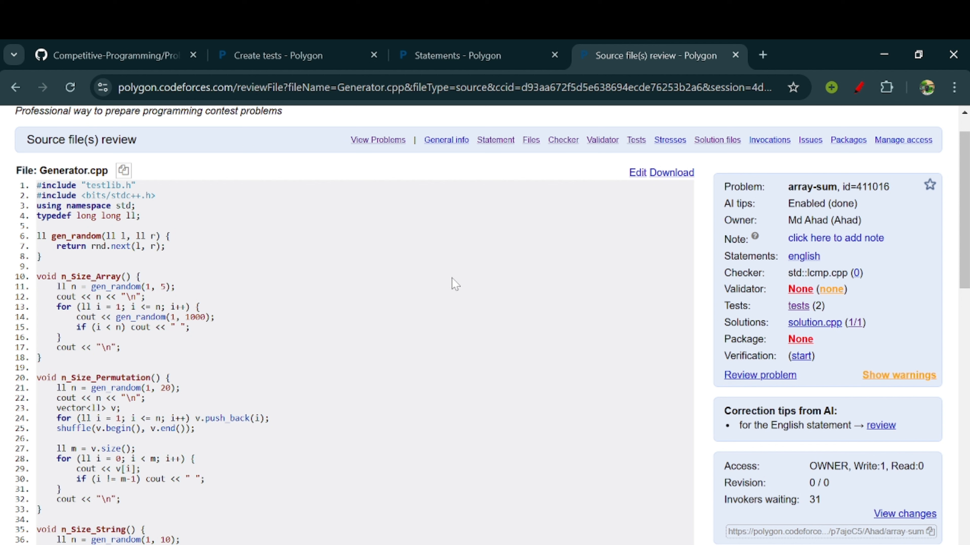
Open Generator.cpp for editing and set the range of n in n_Size_Array to gen_random(1, 200000), matching the statement's limit
left_click(636, 176)
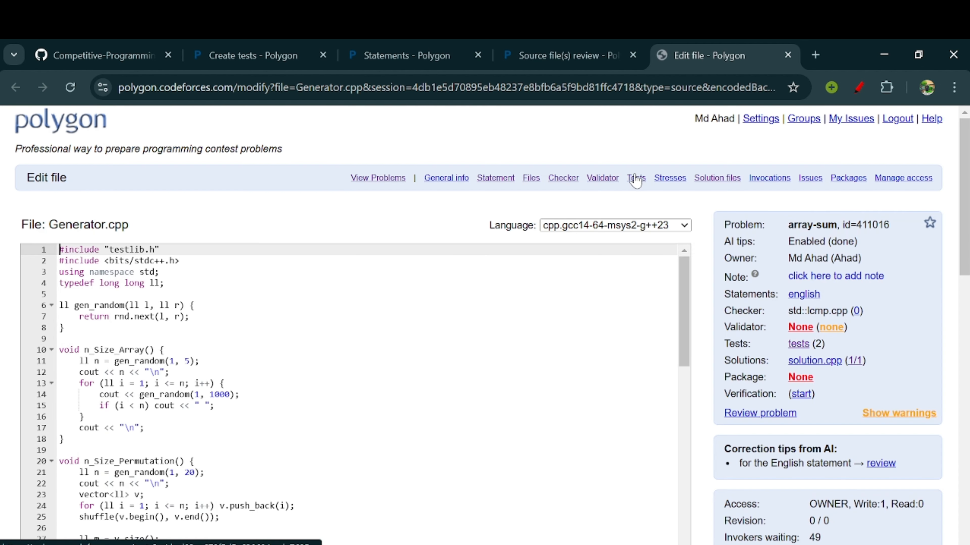
left_click(634, 55)
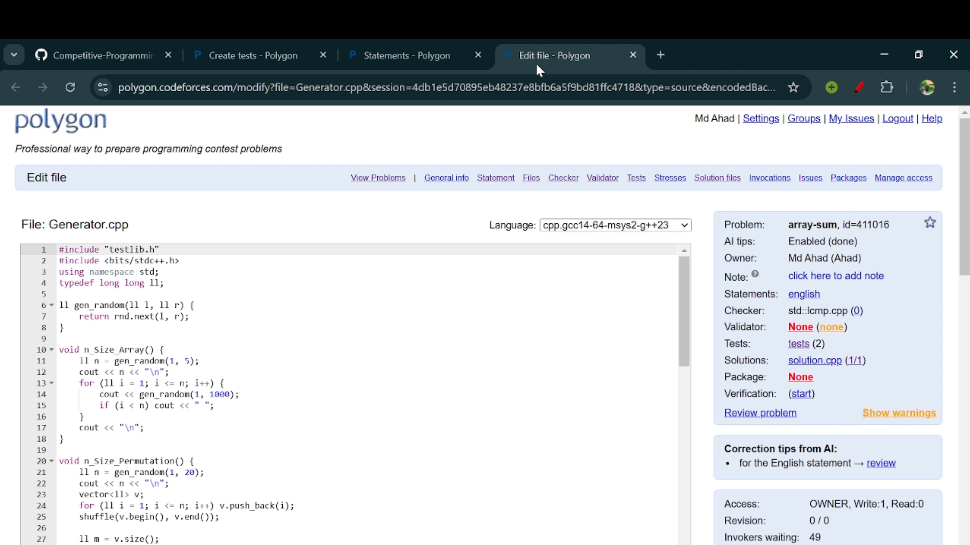
left_click(393, 56)
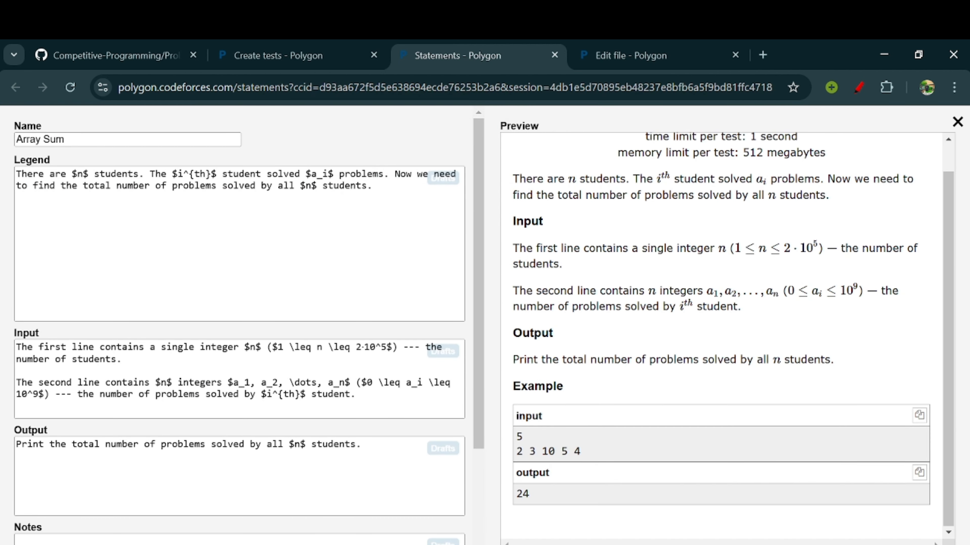
left_click(660, 65)
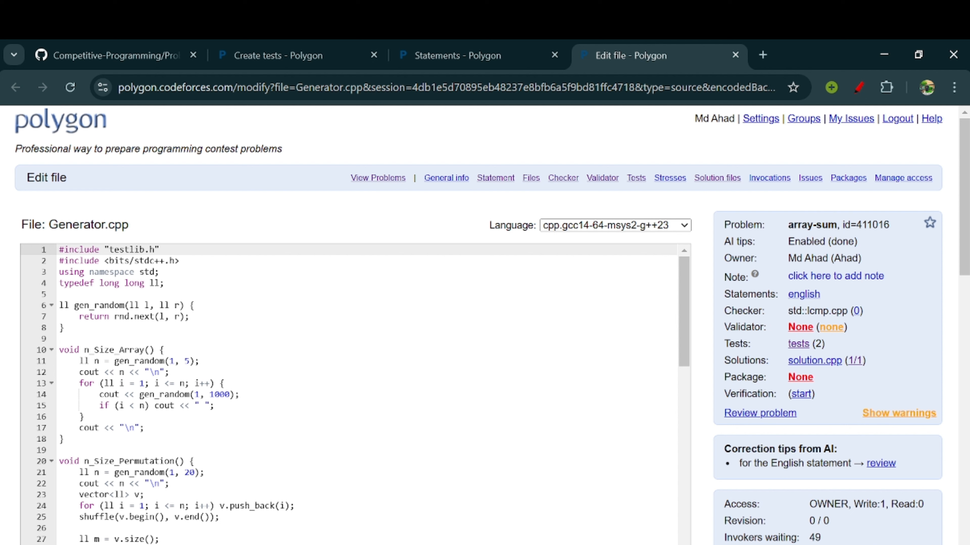
left_click(175, 361)
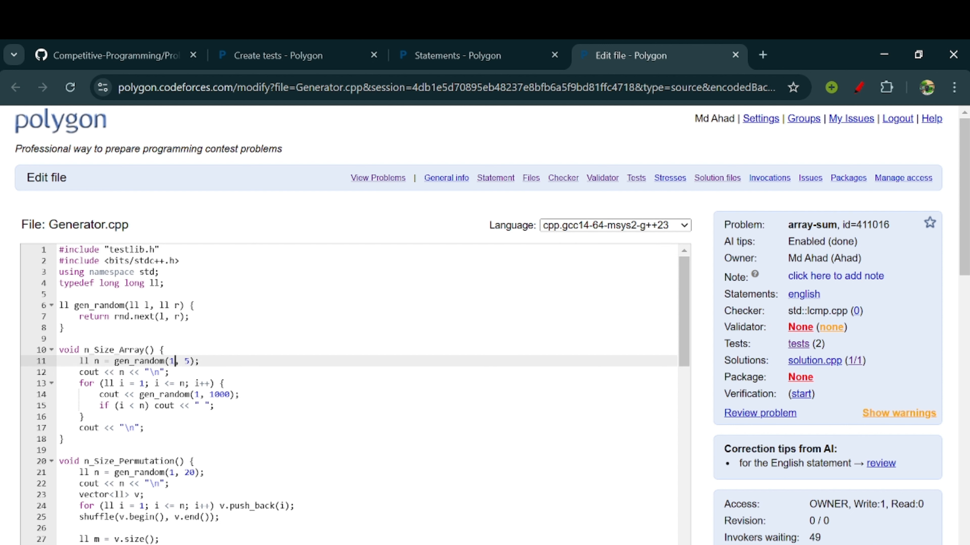
key("BackSpace")
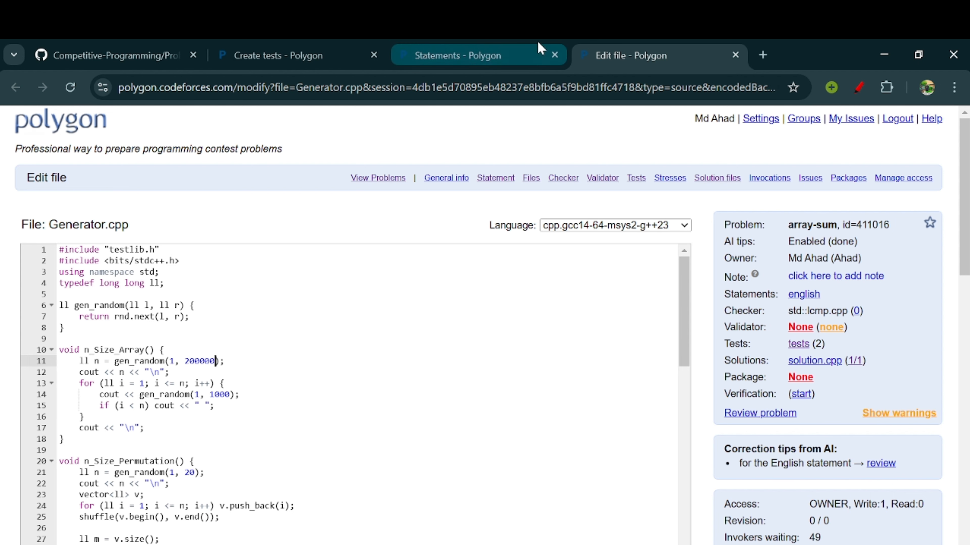
left_click(500, 56)
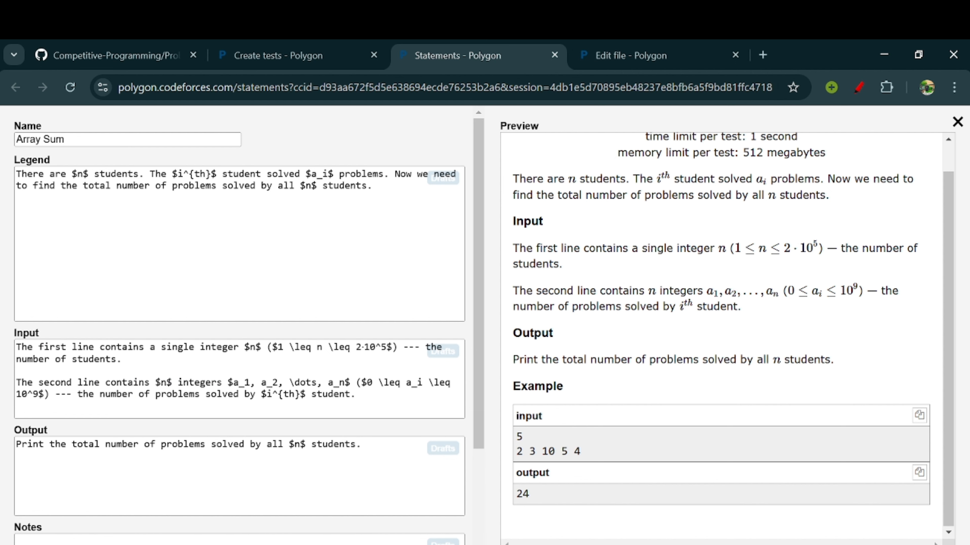
left_click(660, 49)
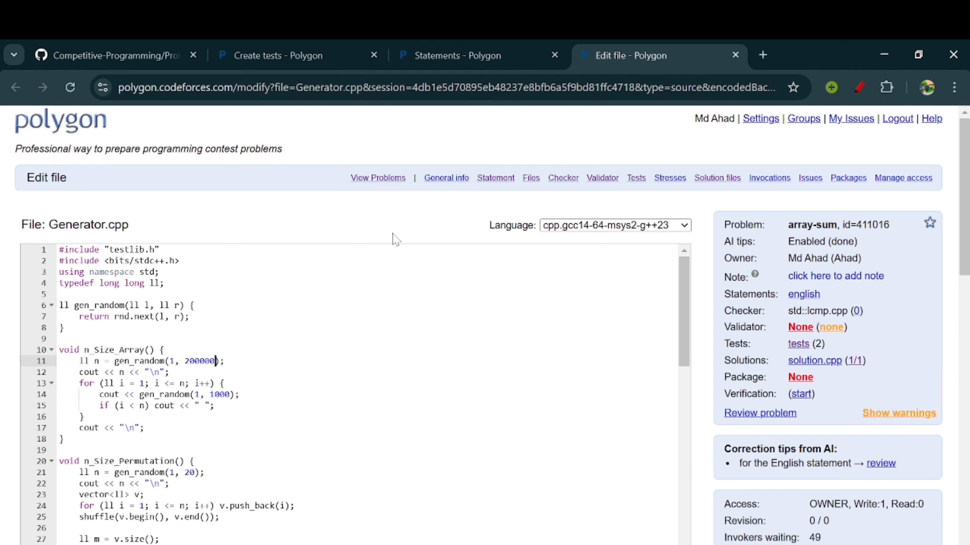
left_click(200, 395)
key("BackSpace")
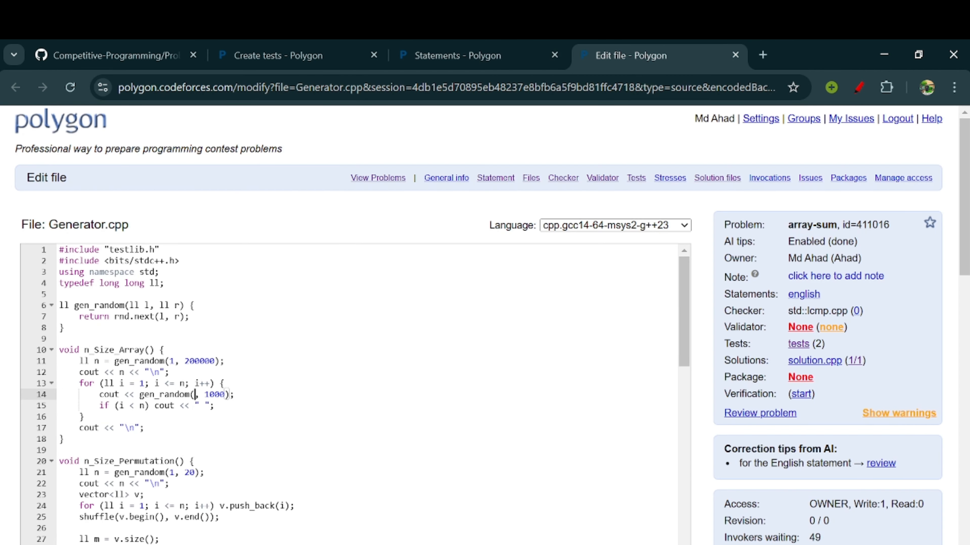
type("0")
Check the edited n_Size_Array function and save Generator.cpp
scroll(350, 393, "down", 4)
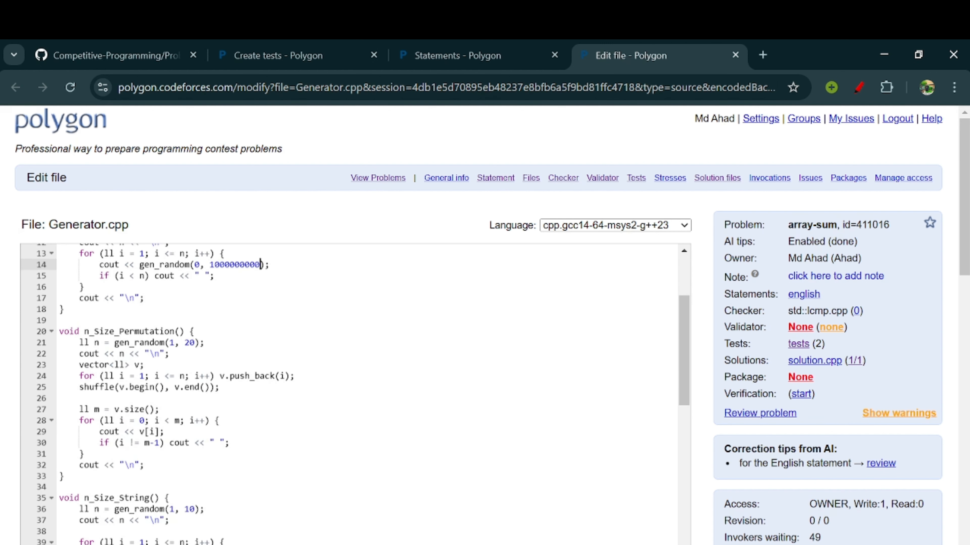
scroll(349, 394, "up", 2)
scroll(350, 394, "up", 3)
scroll(349, 394, "down", 2)
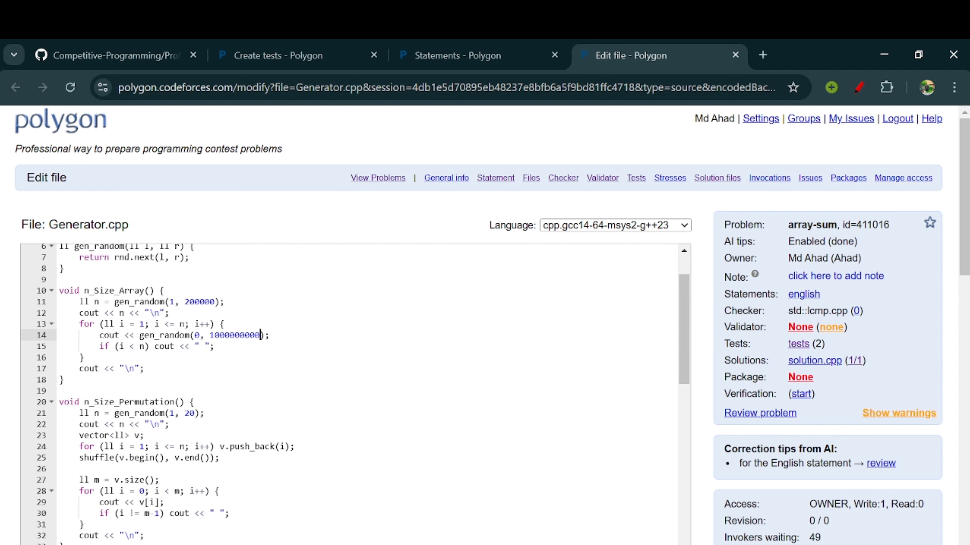
scroll(350, 394, "up", 2)
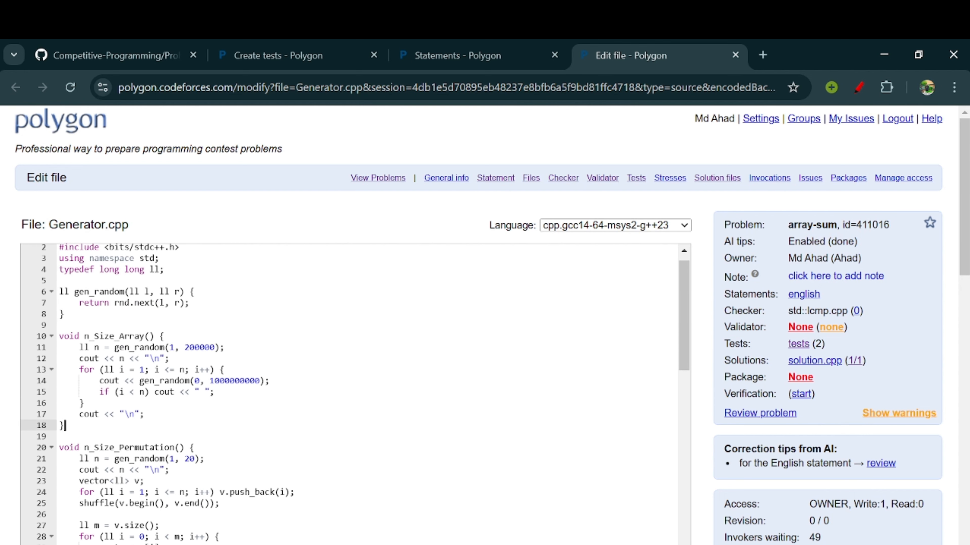
left_click_drag(64, 425, 64, 336)
left_click(65, 337)
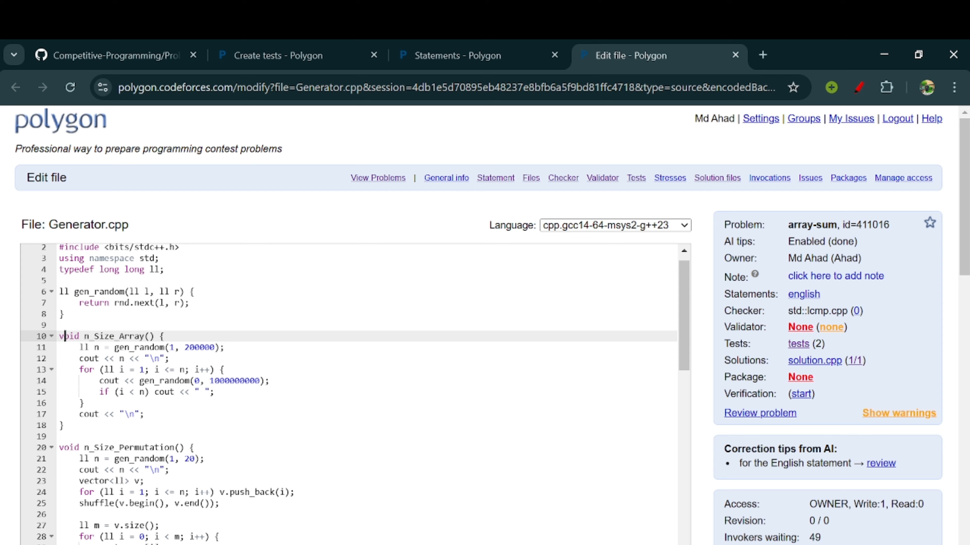
scroll(65, 337, "down", 15)
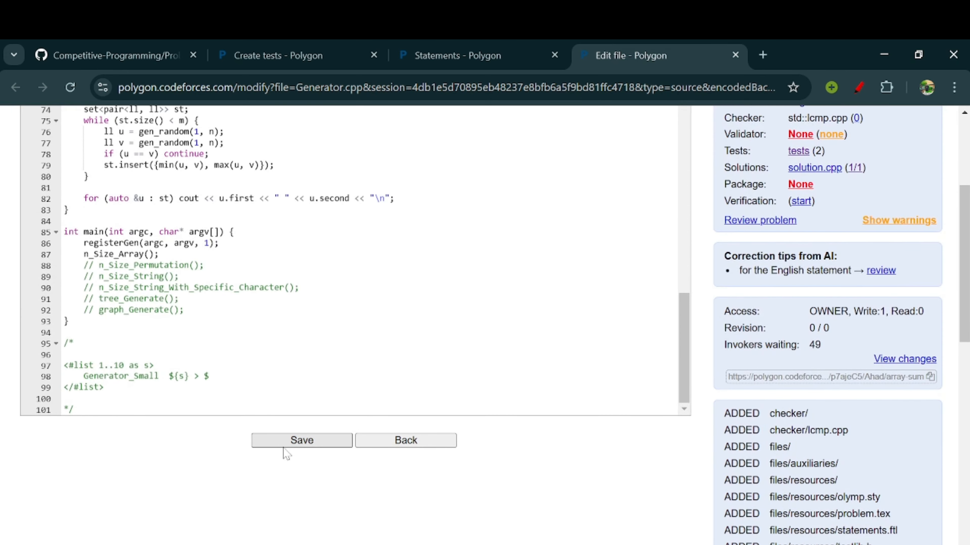
left_click(305, 439)
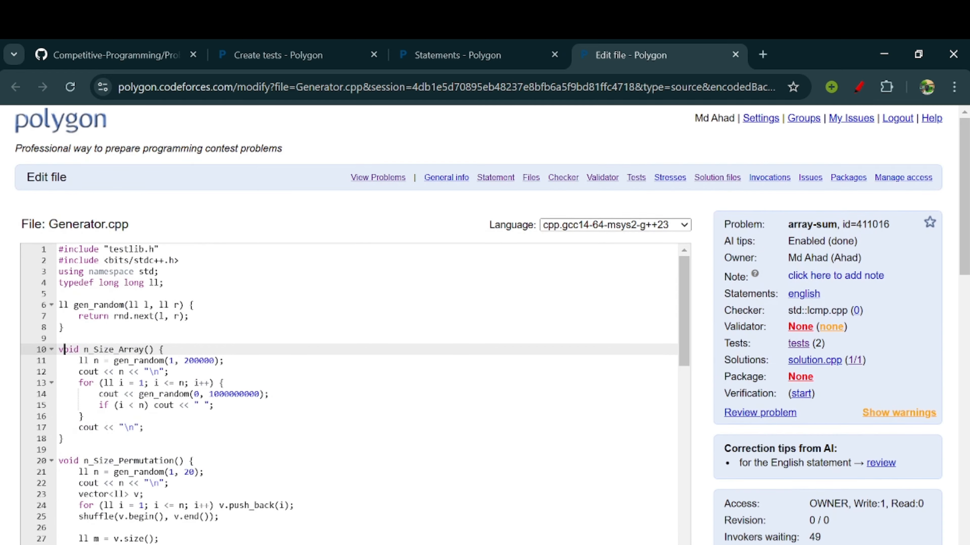
scroll(323, 408, "down", 15)
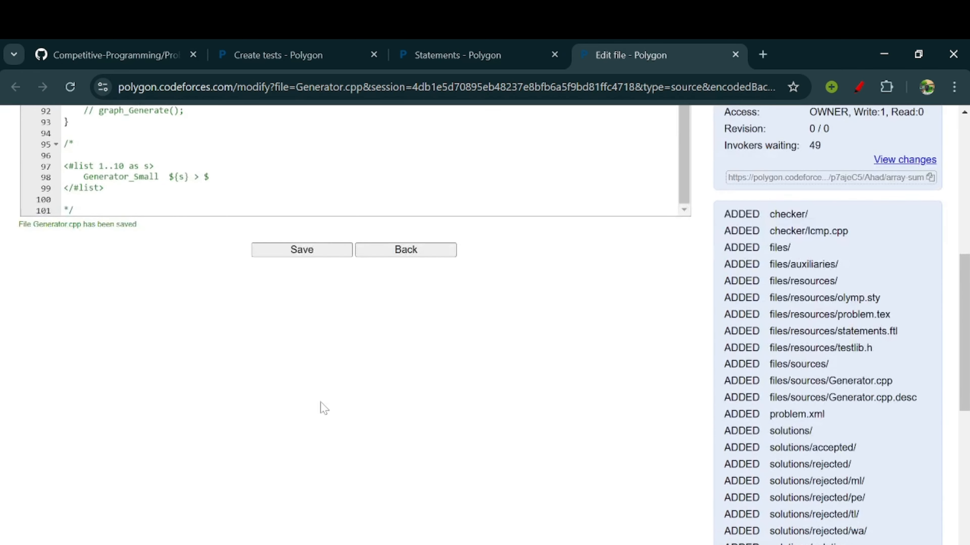
scroll(323, 408, "up", 1)
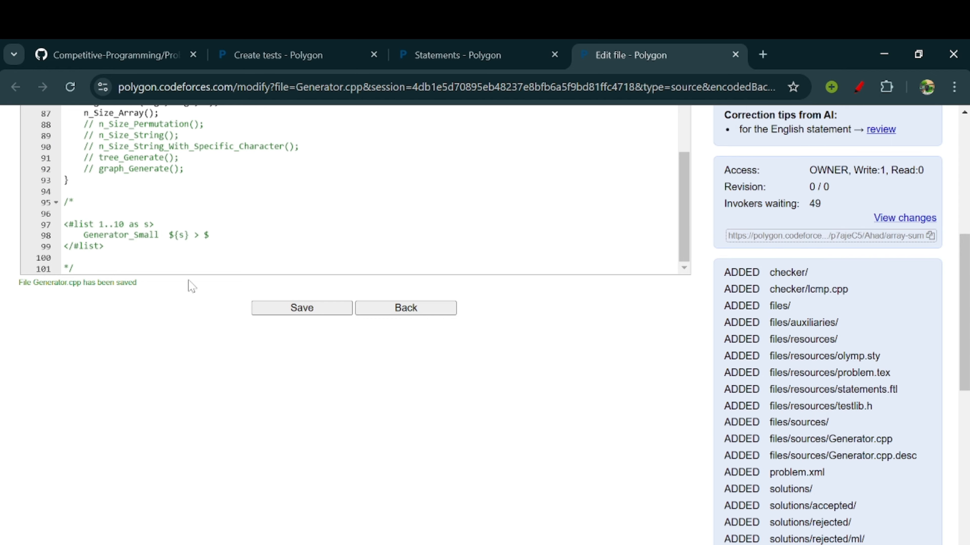
Return to the tests page and check the generator script's list range and generator name
left_click(494, 64)
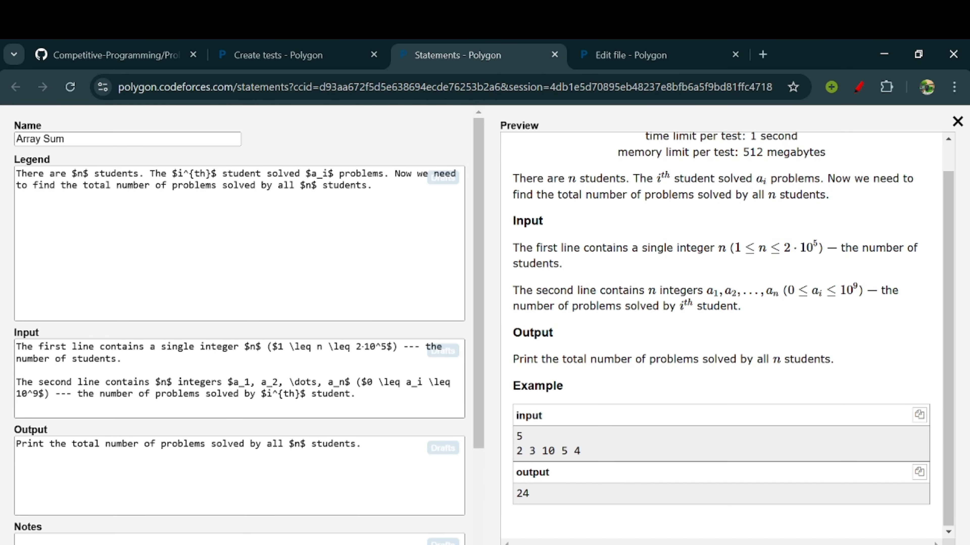
left_click(282, 54)
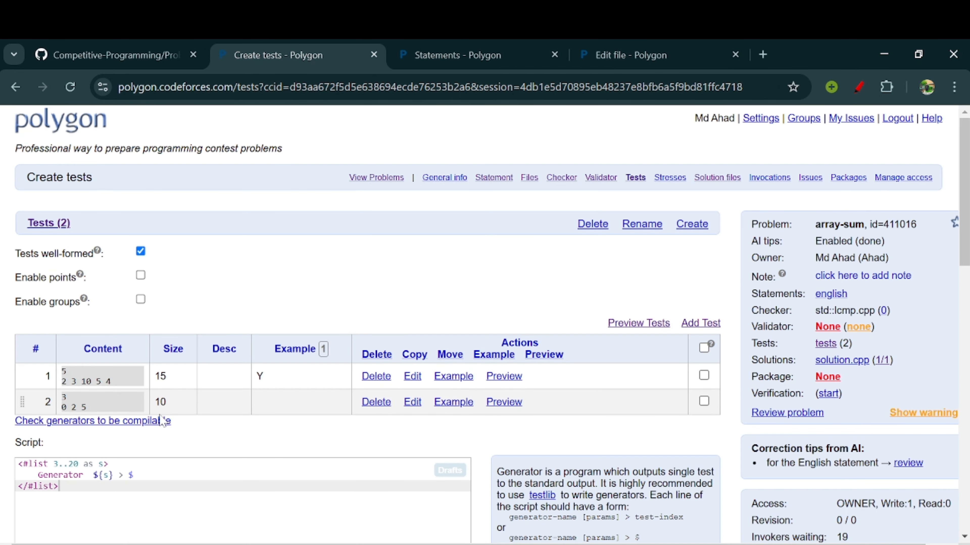
scroll(162, 420, "down", 3)
key("shift+Up")
key("shift+Up")
key("shift+Home")
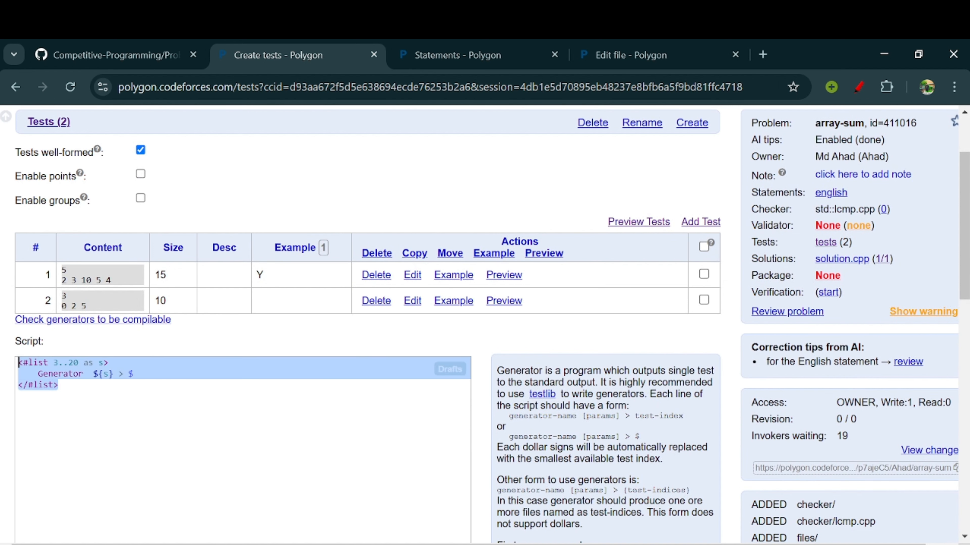
key("Left")
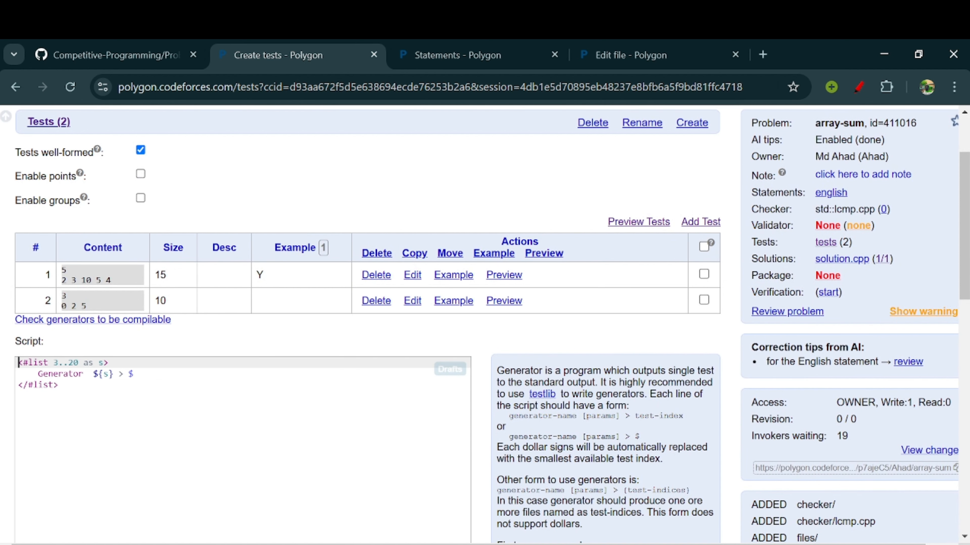
mouse_move(83, 374)
left_mouse_down()
mouse_move(38, 374)
mouse_move(68, 363)
left_mouse_up()
Save the test script and look through the updated list of tests
scroll(88, 373, "down", 8)
left_click(88, 365)
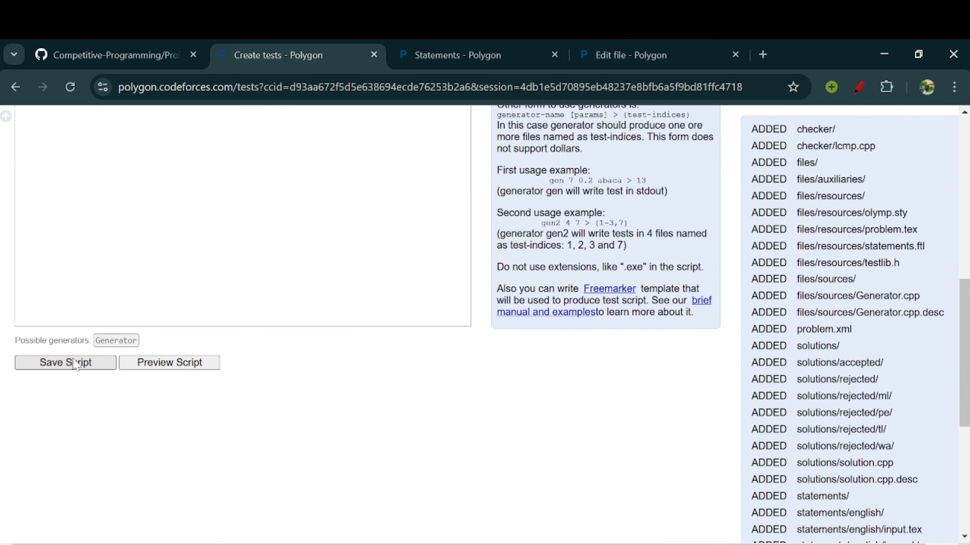
left_click(554, 194)
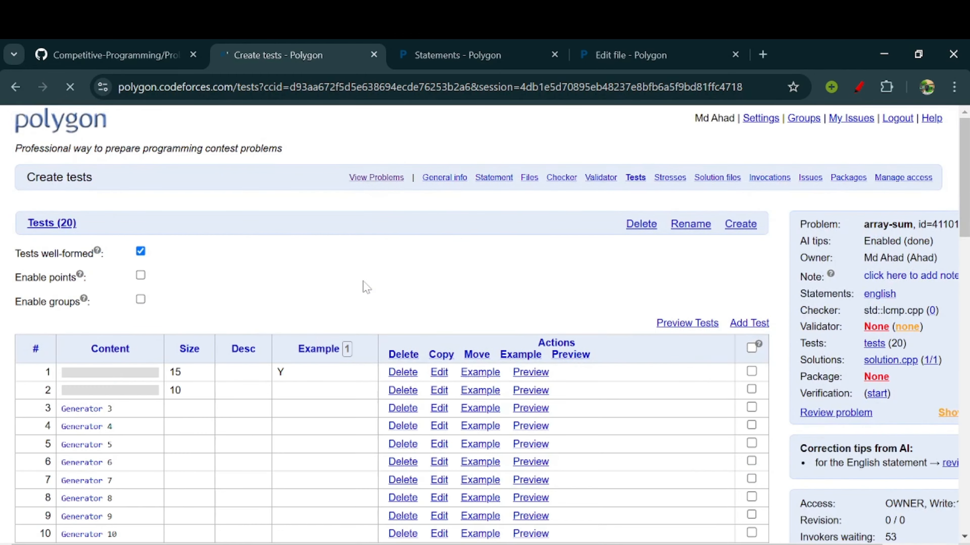
scroll(364, 286, "down", 3)
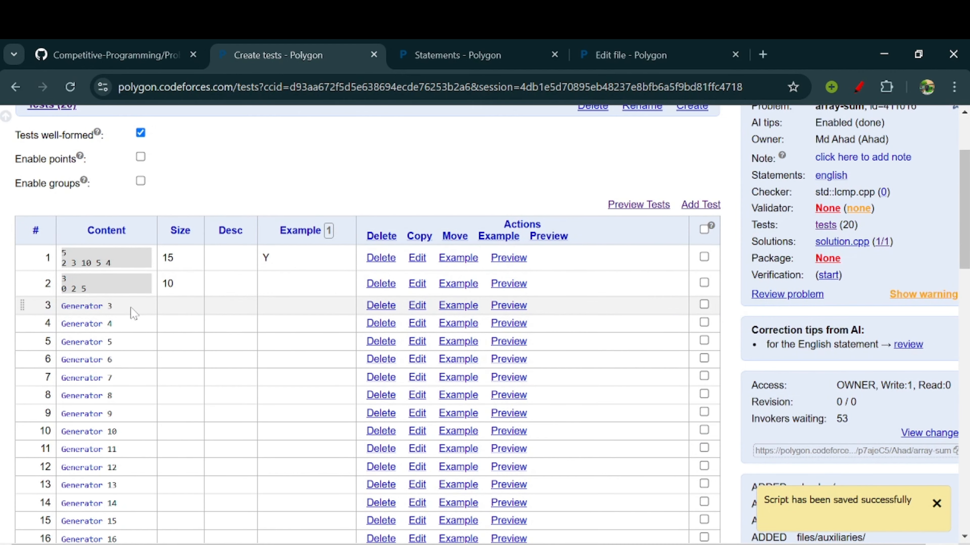
scroll(130, 311, "down", 3)
scroll(126, 479, "up", 6)
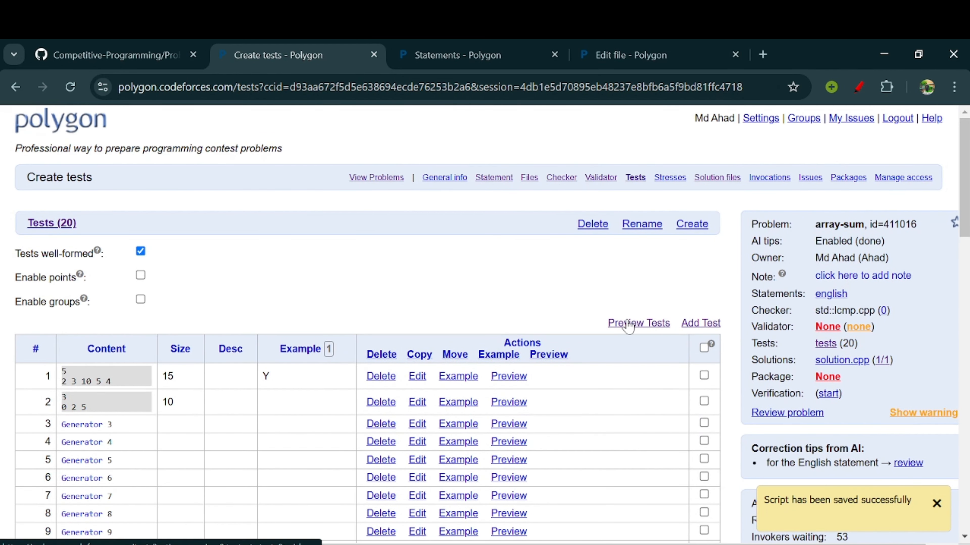
Open the preview of all tests and reload it to fetch the generated data
scroll(248, 387, "down", 1)
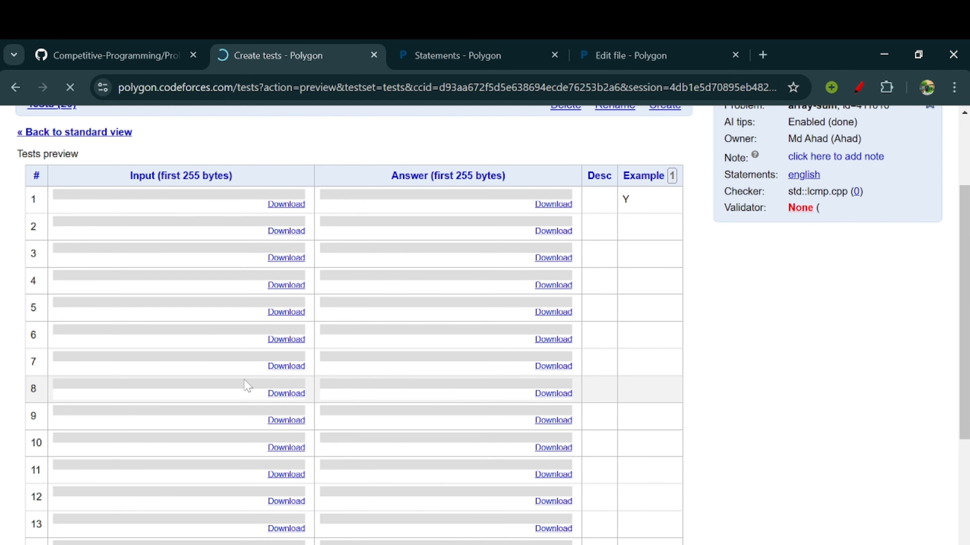
scroll(248, 388, "down", 6)
scroll(240, 374, "up", 4)
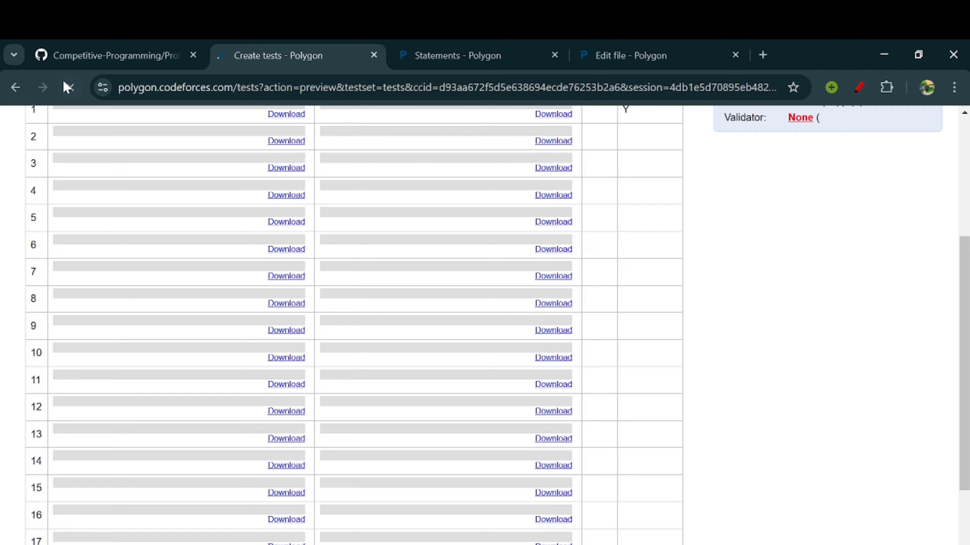
scroll(217, 303, "down", 5)
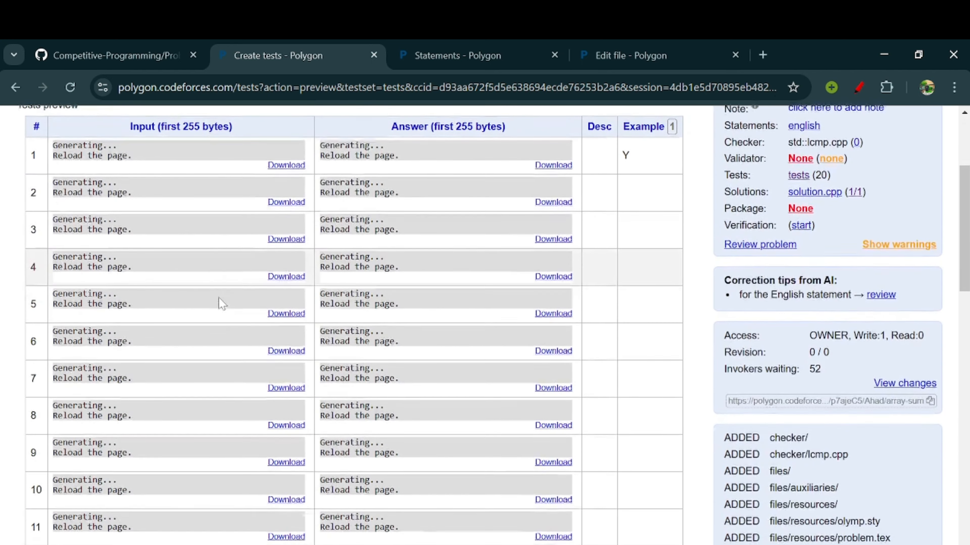
left_click(70, 88)
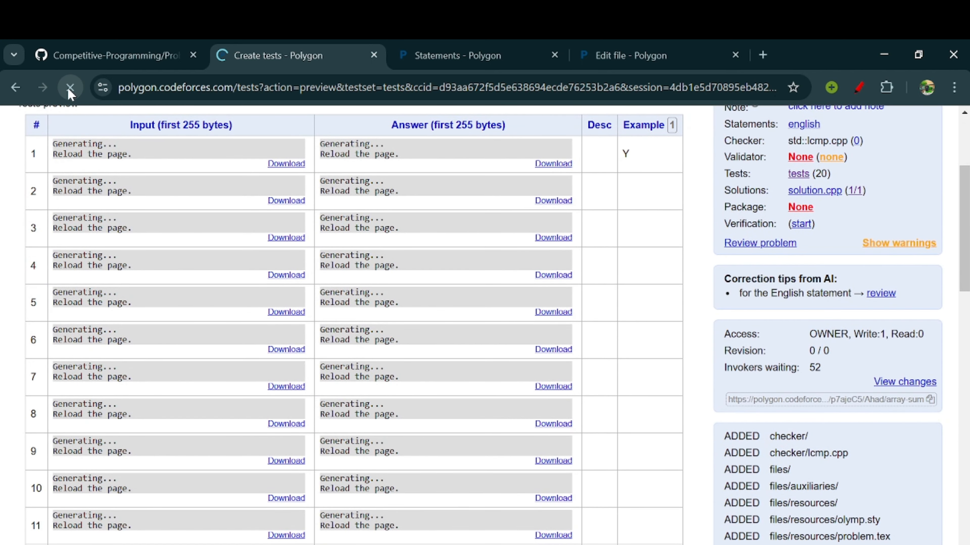
Check the inputs and answers of manual tests 1 and 2 in the preview and reload it for the remaining tests
scroll(158, 284, "up", 3)
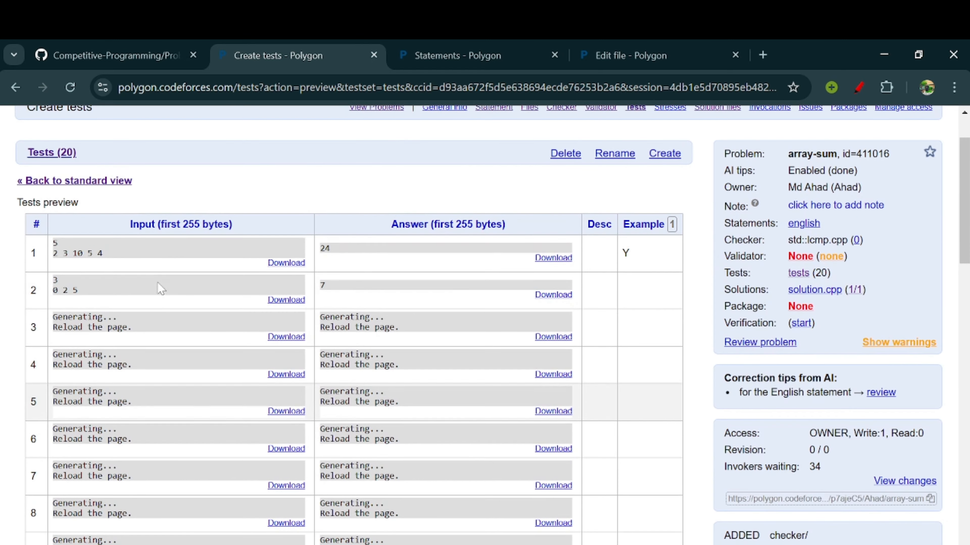
mouse_move(81, 293)
left_mouse_down()
mouse_move(59, 240)
mouse_move(81, 292)
left_mouse_up()
left_click(53, 243)
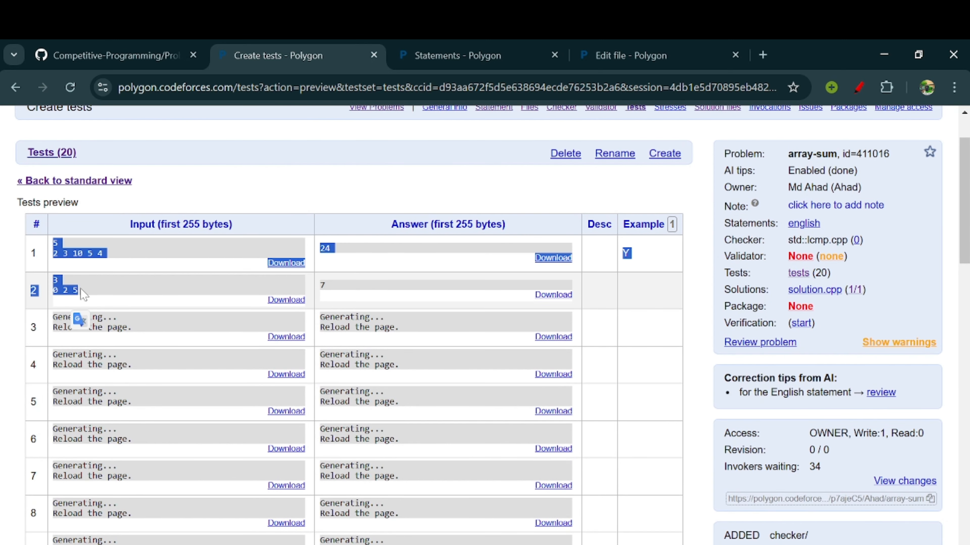
left_click(81, 292)
scroll(105, 462, "down", 10)
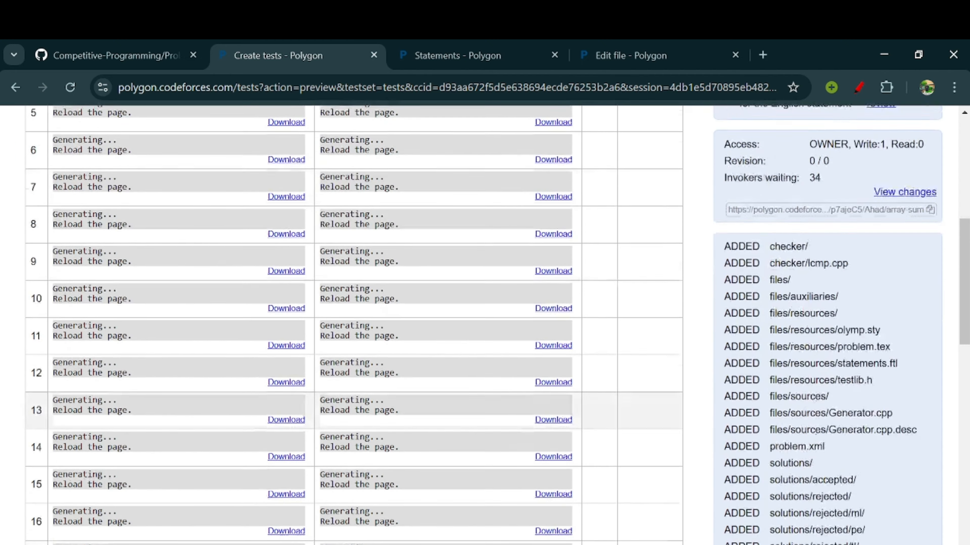
scroll(105, 462, "up", 6)
left_click(71, 87)
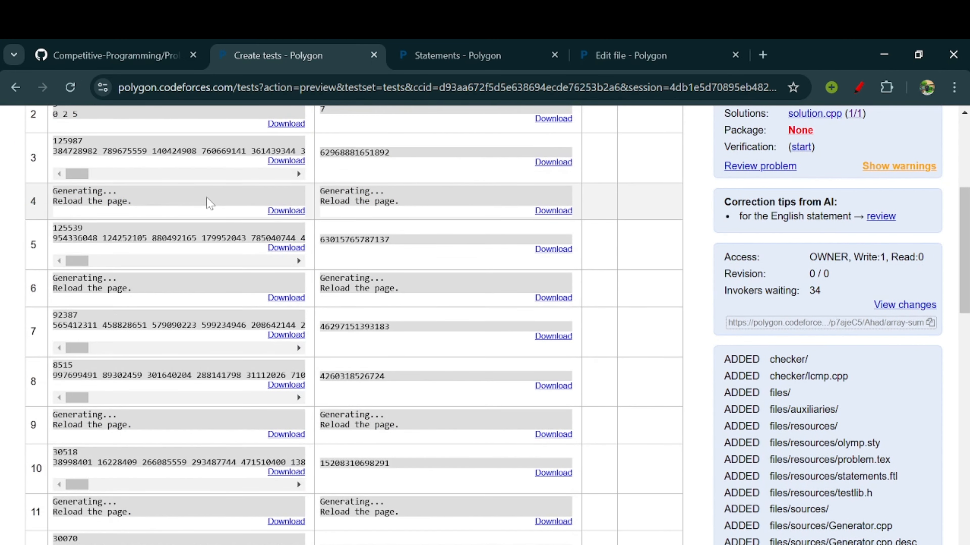
Examine the generated inputs and answers in the preview, including test 14's array size, and return to the standard tests view
scroll(206, 198, "up", 2)
scroll(129, 301, "down", 4)
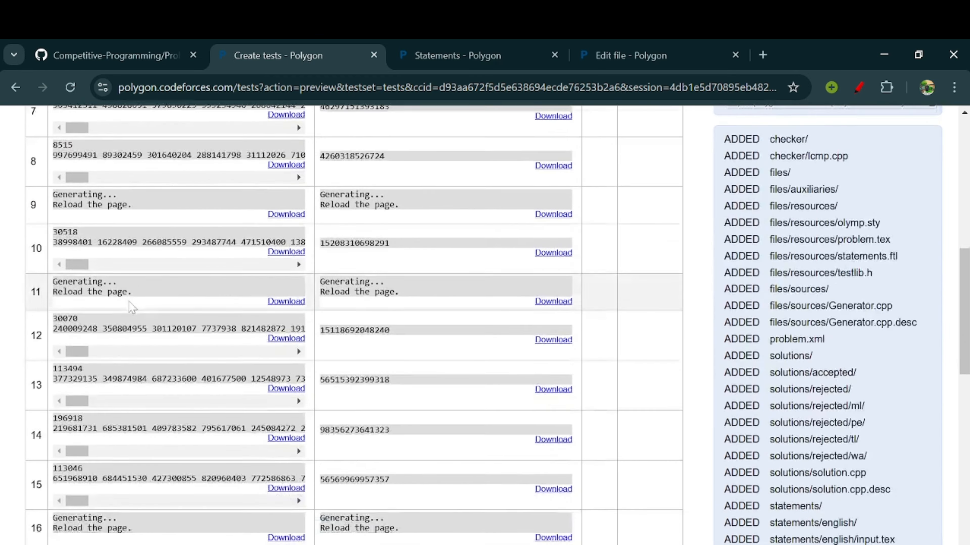
scroll(129, 344, "down", 8)
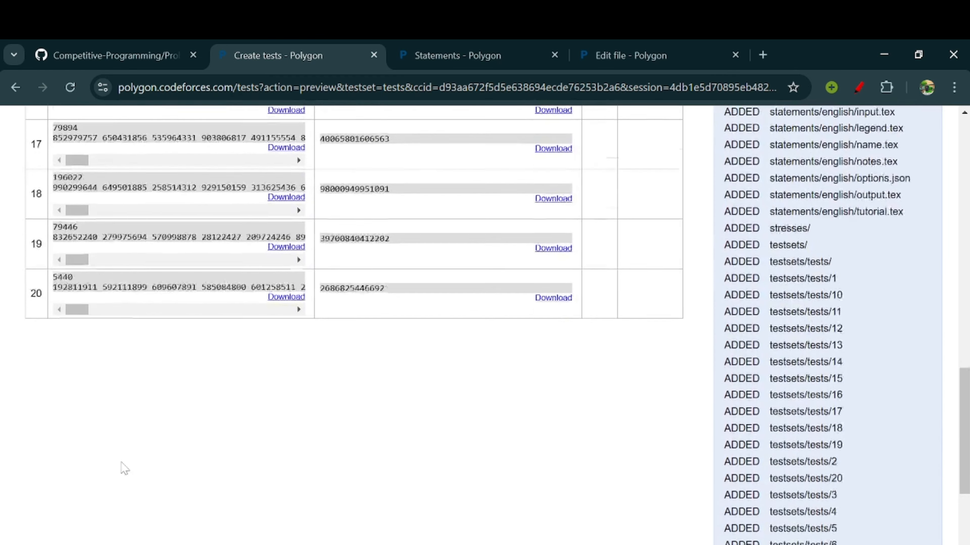
scroll(124, 469, "up", 10)
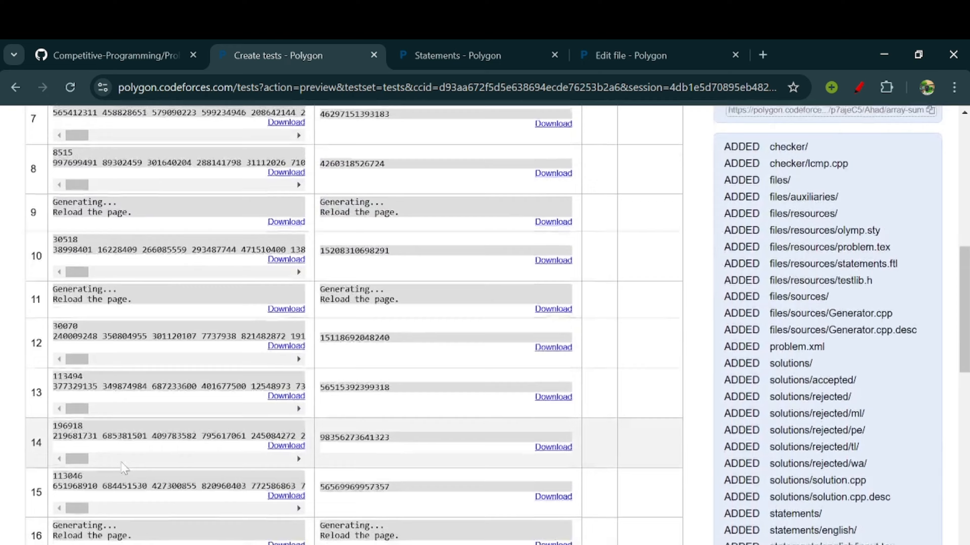
scroll(124, 468, "down", 3)
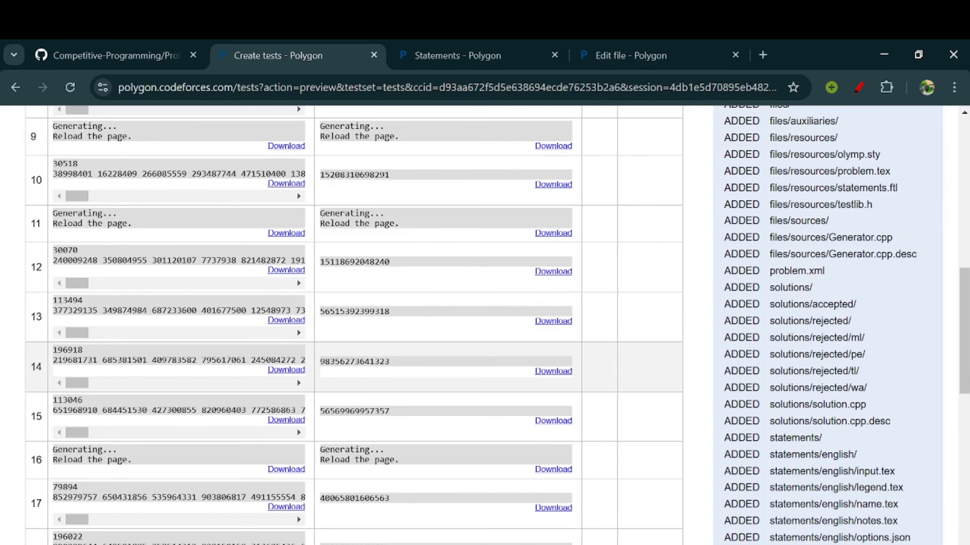
left_click_drag(53, 350, 87, 353)
left_click(88, 351)
scroll(179, 361, "right", 8)
scroll(179, 361, "left", 8)
scroll(144, 363, "left", 5)
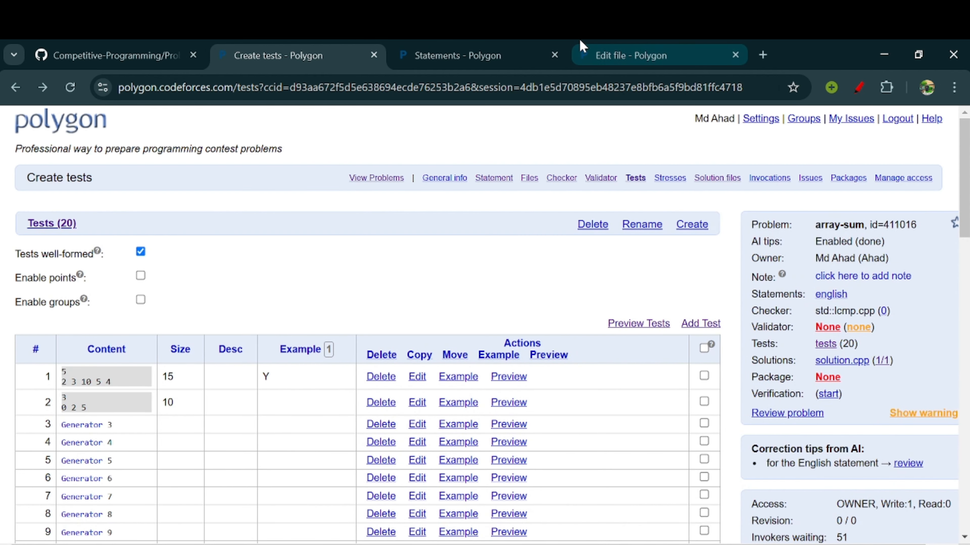
Copy the entire source code of Generator.cpp from its file editor
left_click(607, 49)
scroll(153, 229, "up", 20)
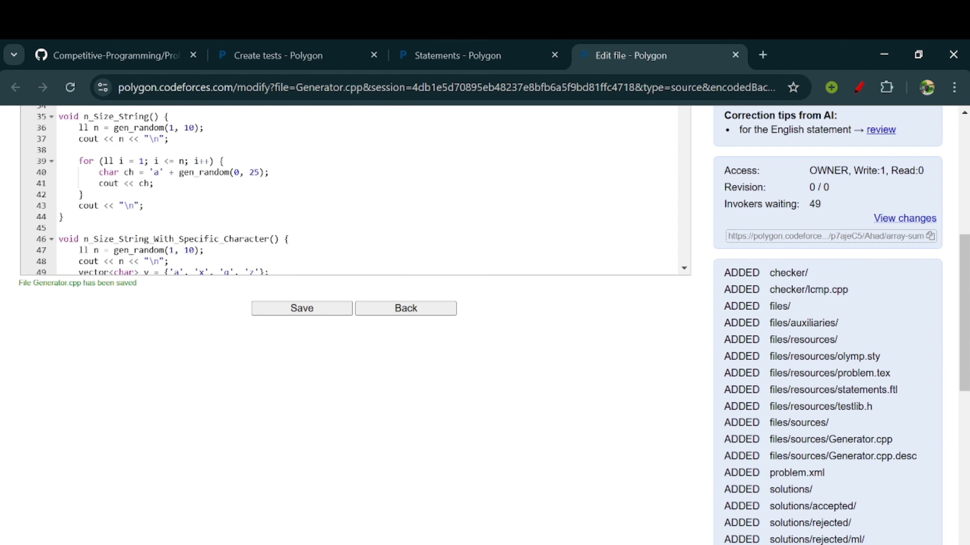
left_click(84, 416)
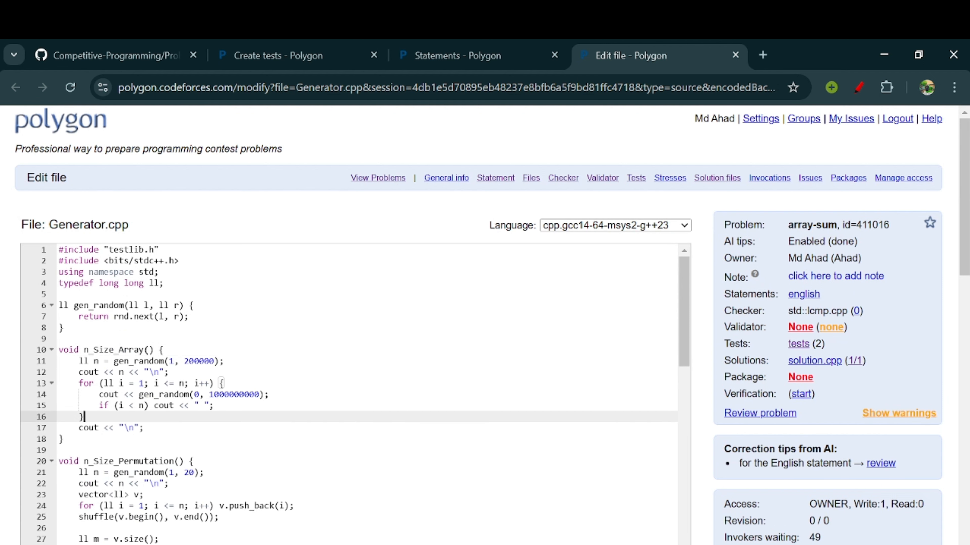
key("ctrl+a")
key("ctrl+c")
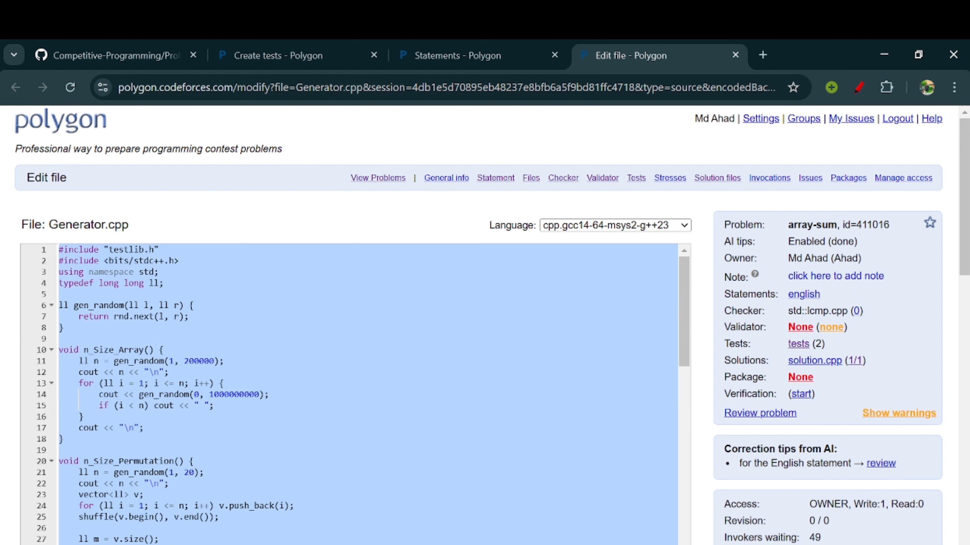
Start a new source file named Generator_Small.cpp on the problem's files page
left_click(532, 181)
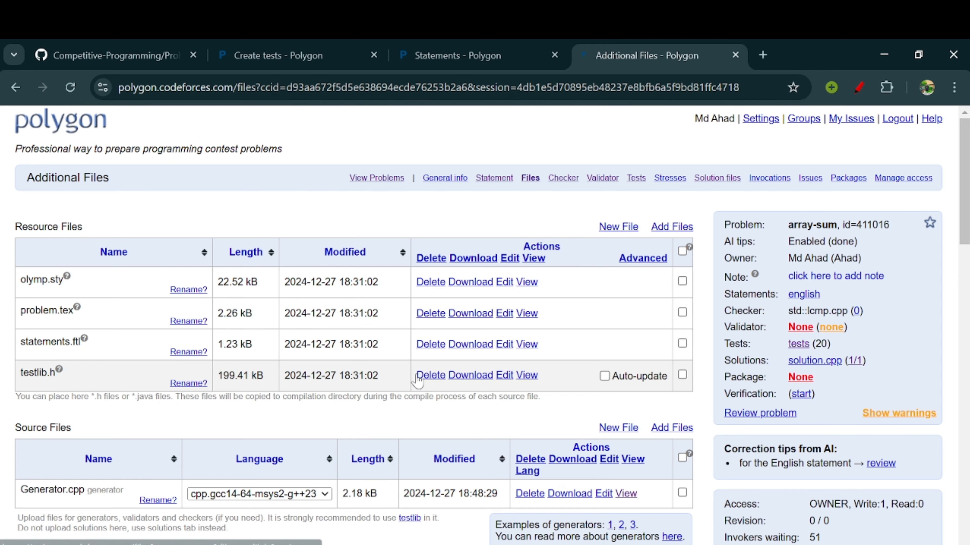
scroll(309, 471, "down", 3)
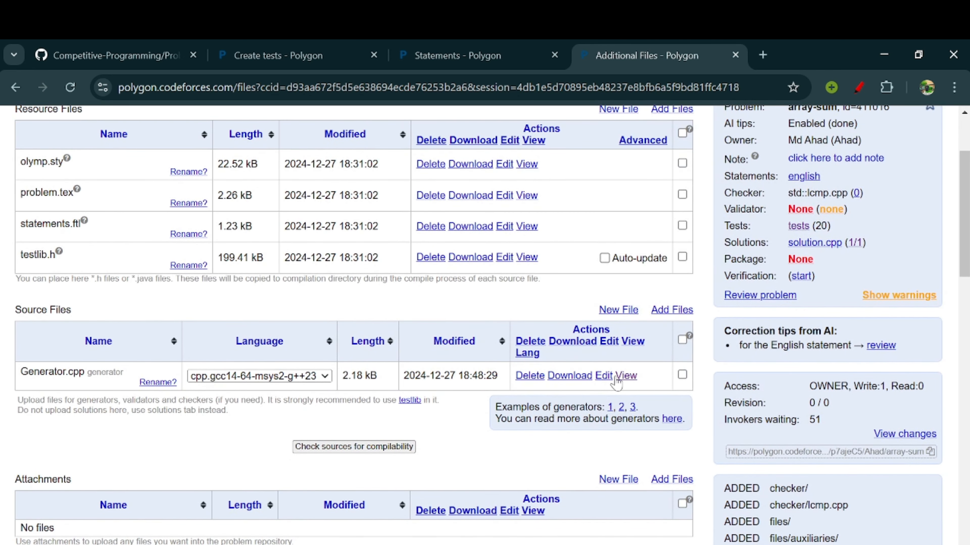
left_click(664, 315)
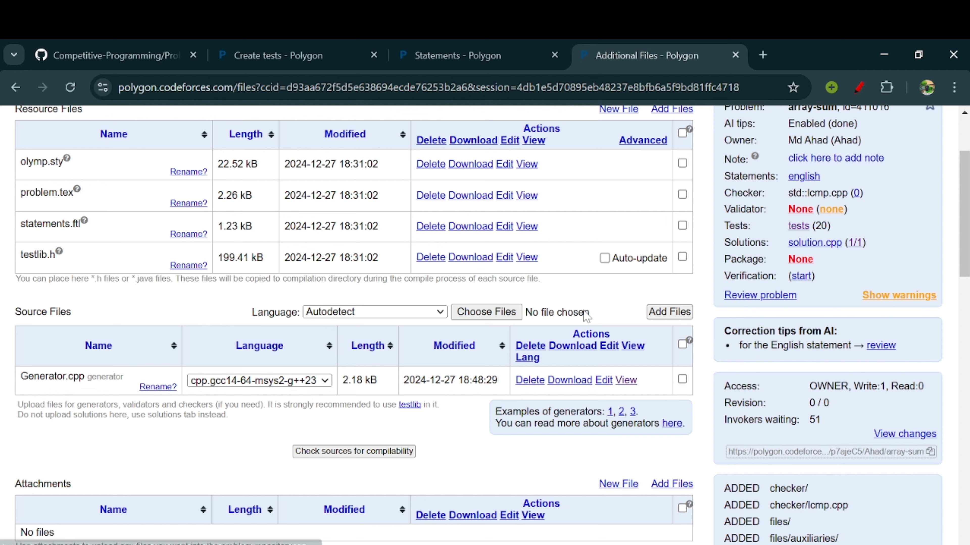
left_click(664, 312)
left_click(617, 310)
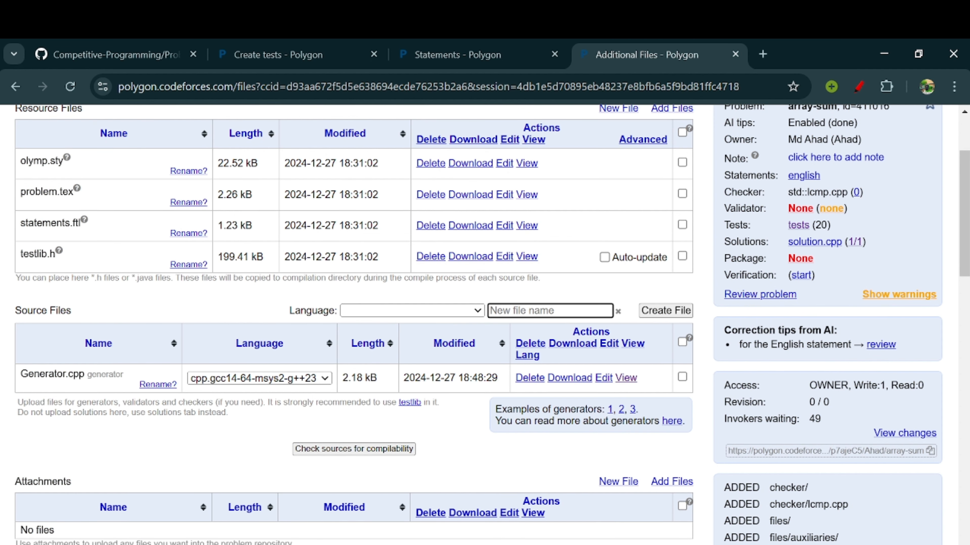
left_click(550, 311)
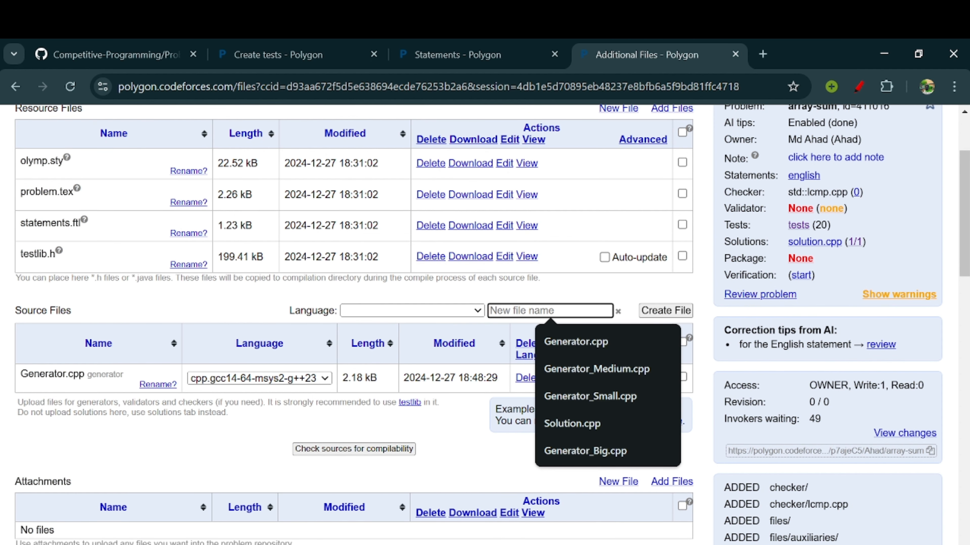
left_click(590, 396)
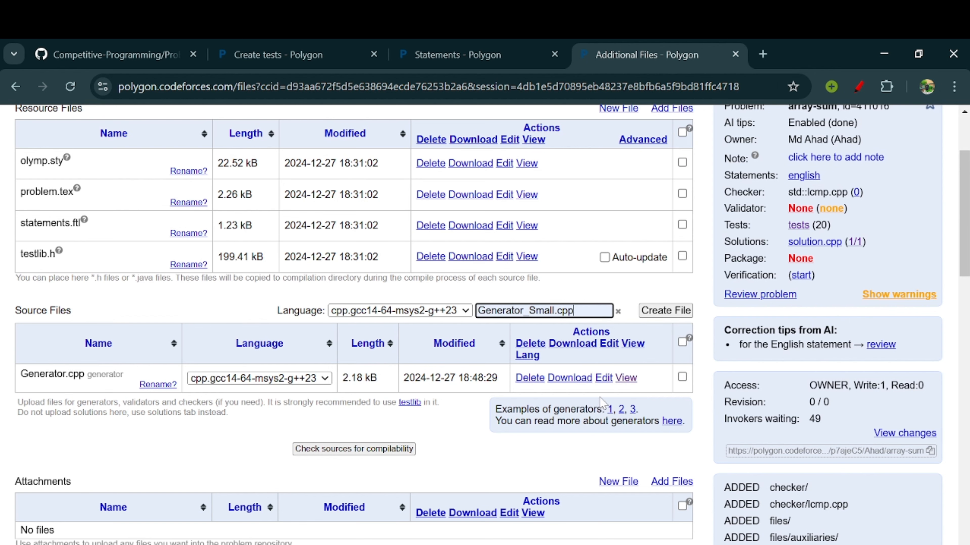
left_click(668, 311)
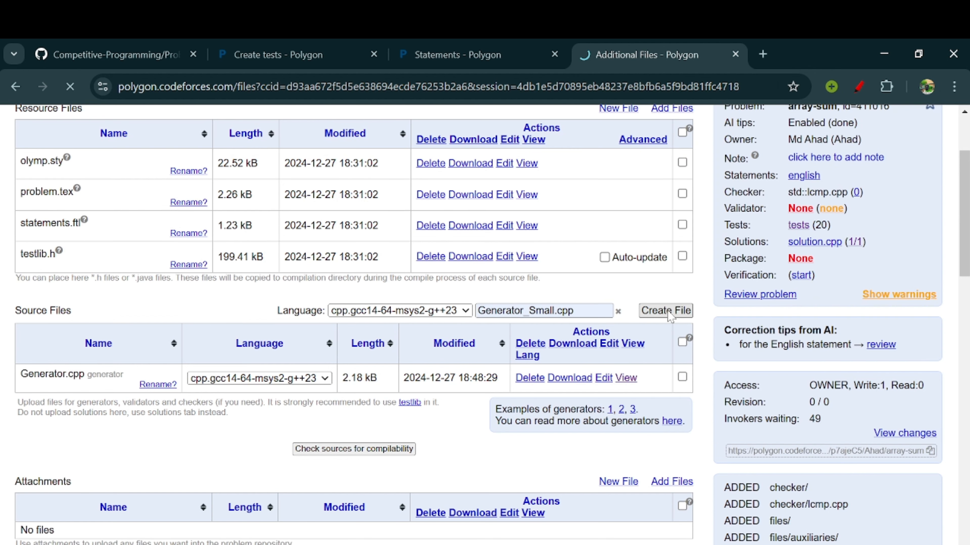
Paste the copied generator code and, in n_Size_Array, set n to gen_random(1, 10) and the elements to gen_random(0, 100)
key("ctrl+v")
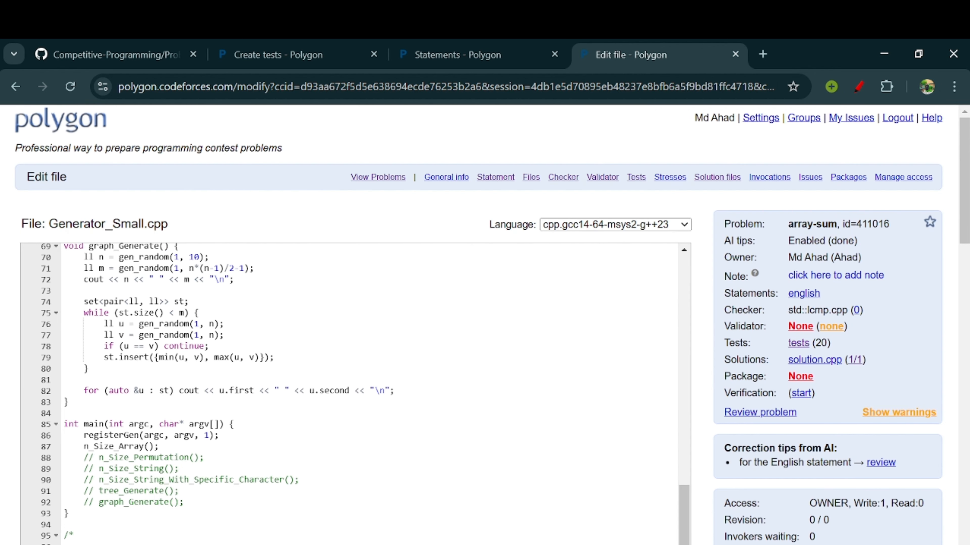
scroll(355, 393, "up", 20)
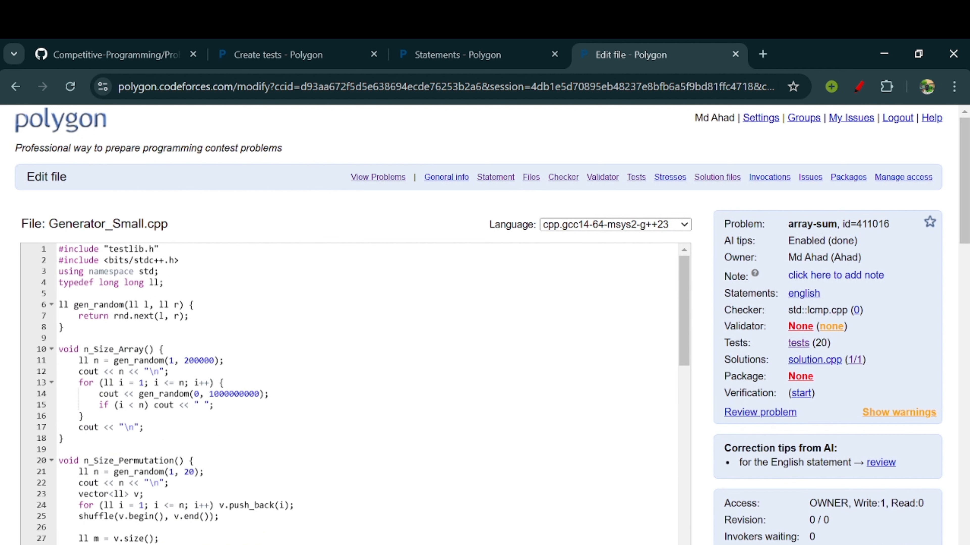
double_click(199, 361)
type("1")
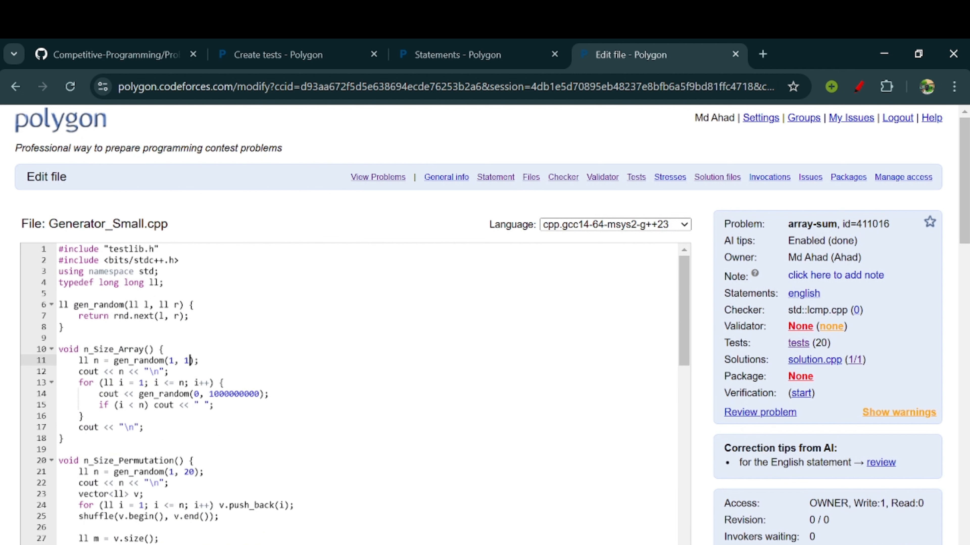
double_click(234, 394)
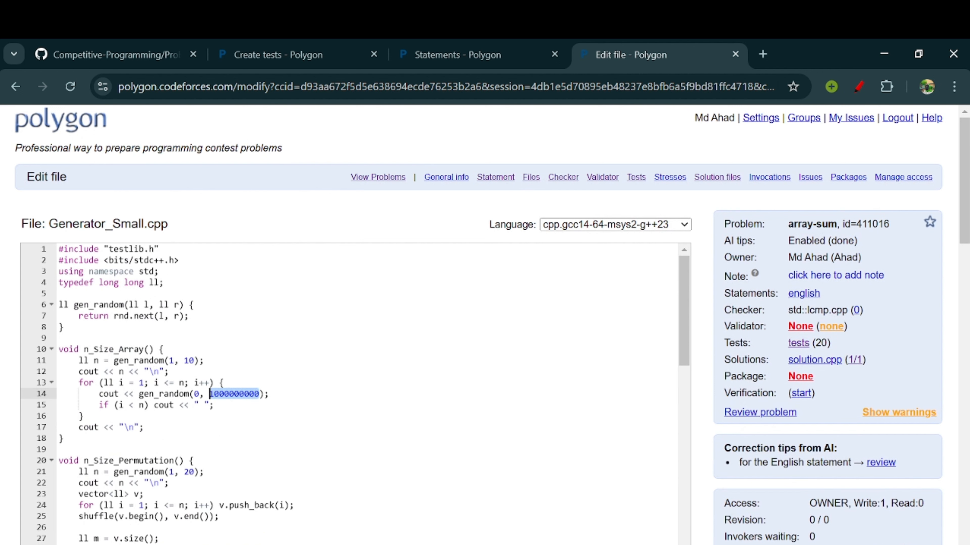
type("10")
Review the end of the pasted code and save it as the new Generator_Small.cpp source file
scroll(233, 399, "down", 20)
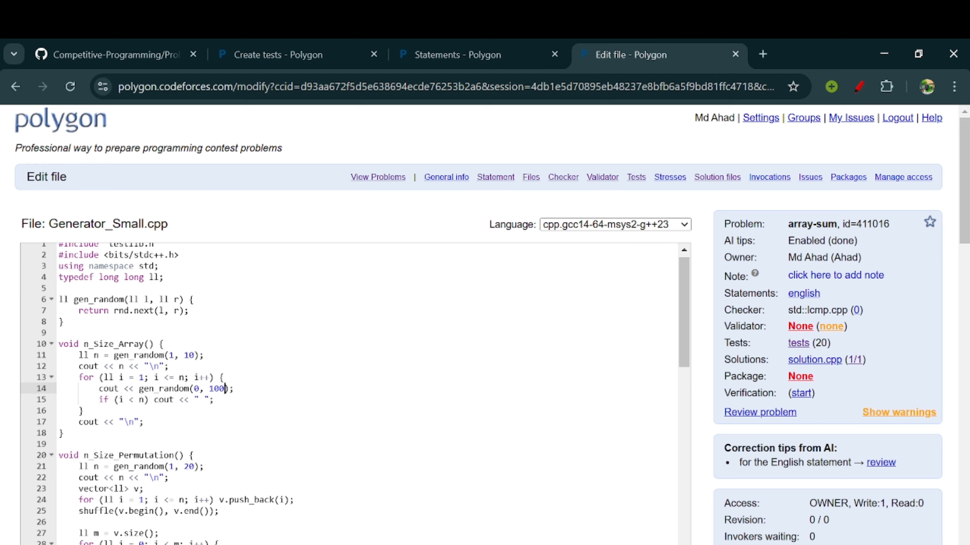
scroll(232, 399, "up", 10)
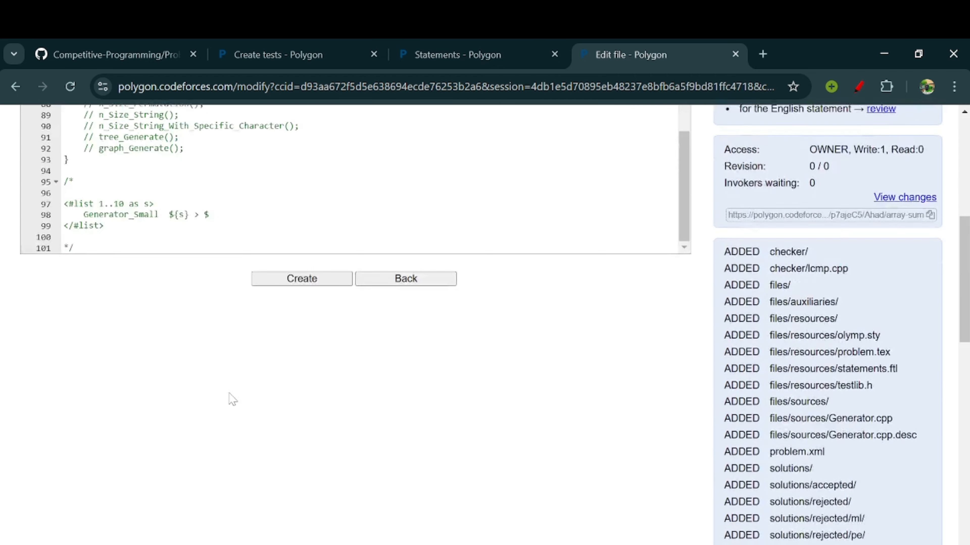
left_click(319, 369)
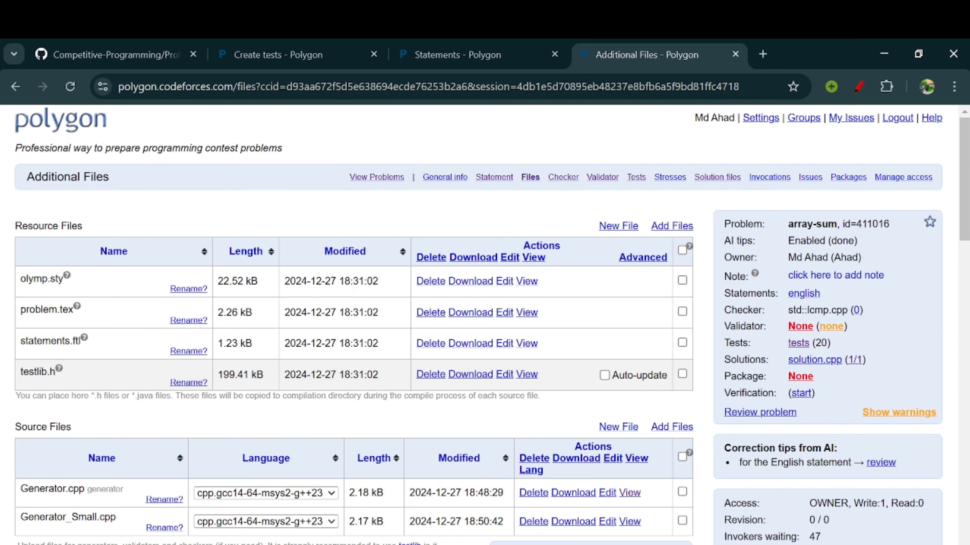
Check the Generator.cpp and Generator_Small.cpp entries among the source files and return to the script on the tests page
scroll(340, 379, "down", 1)
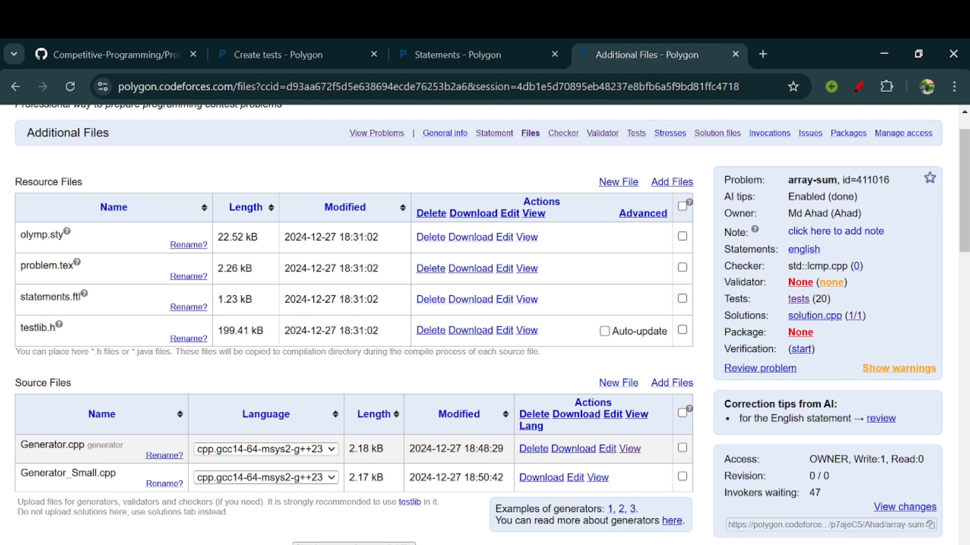
left_click_drag(20, 445, 124, 451)
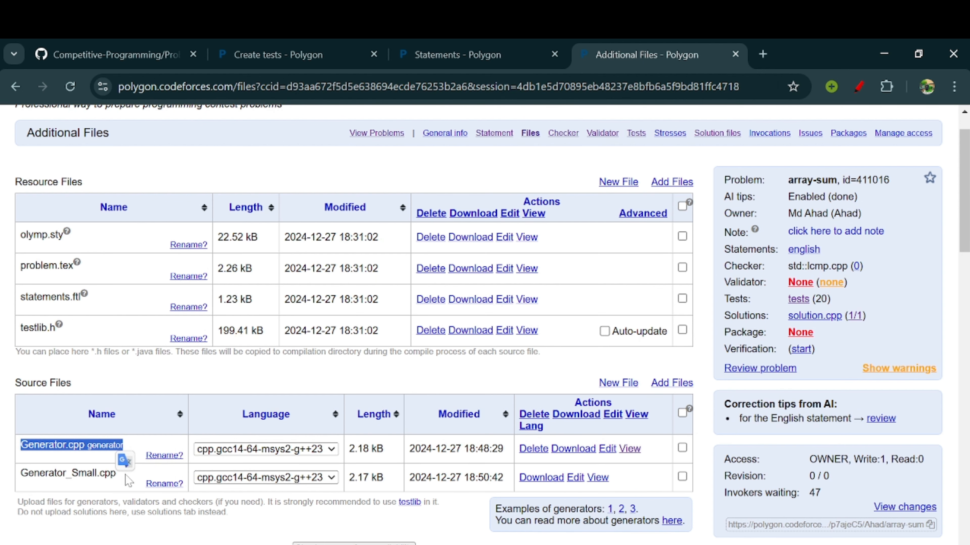
left_click(125, 476)
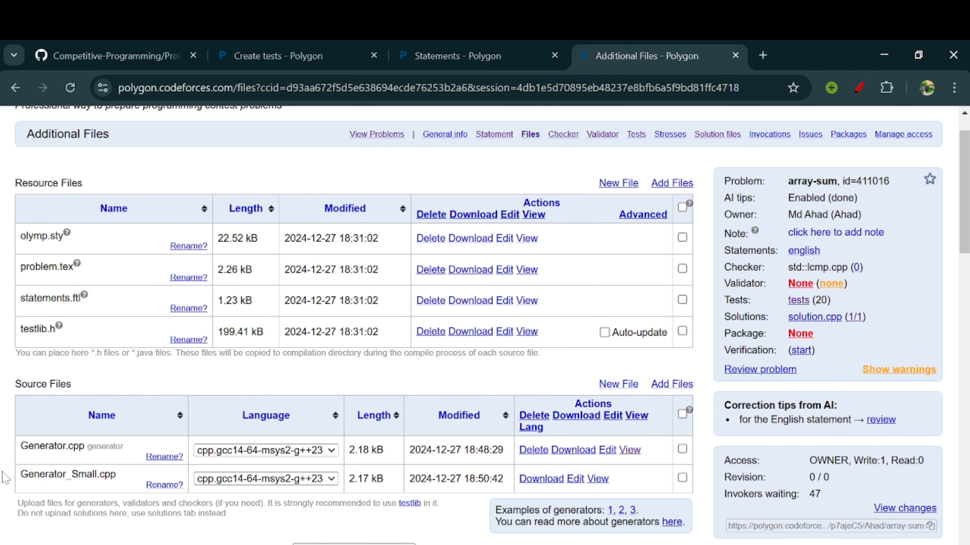
scroll(554, 482, "down", 1)
scroll(553, 482, "up", 2)
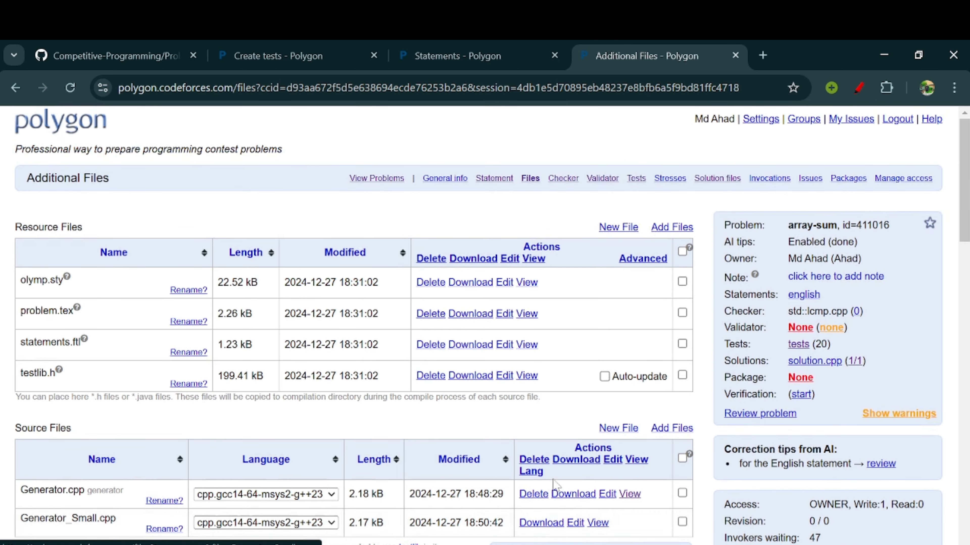
scroll(179, 370, "down", 12)
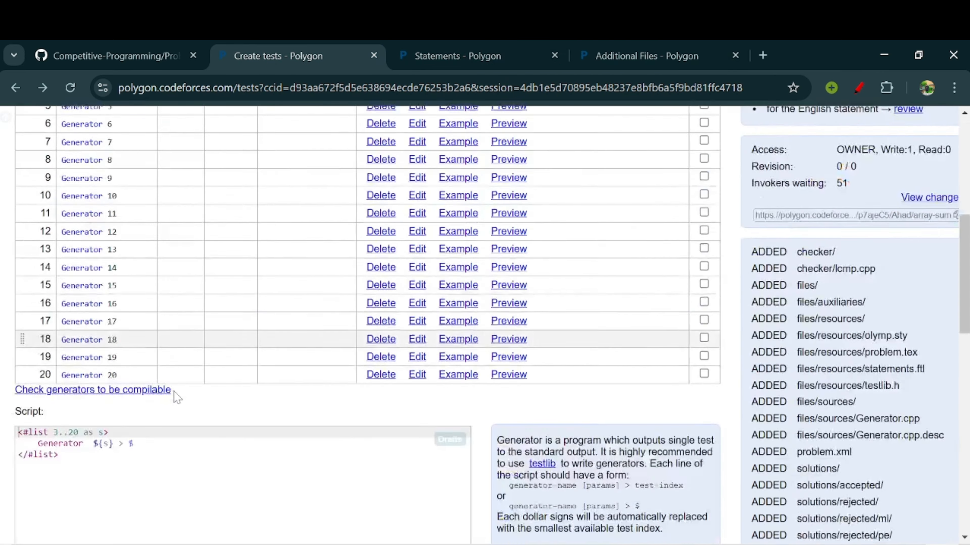
Try to add a second copy of the 3..20 list block below the original in the test script
left_click(60, 270)
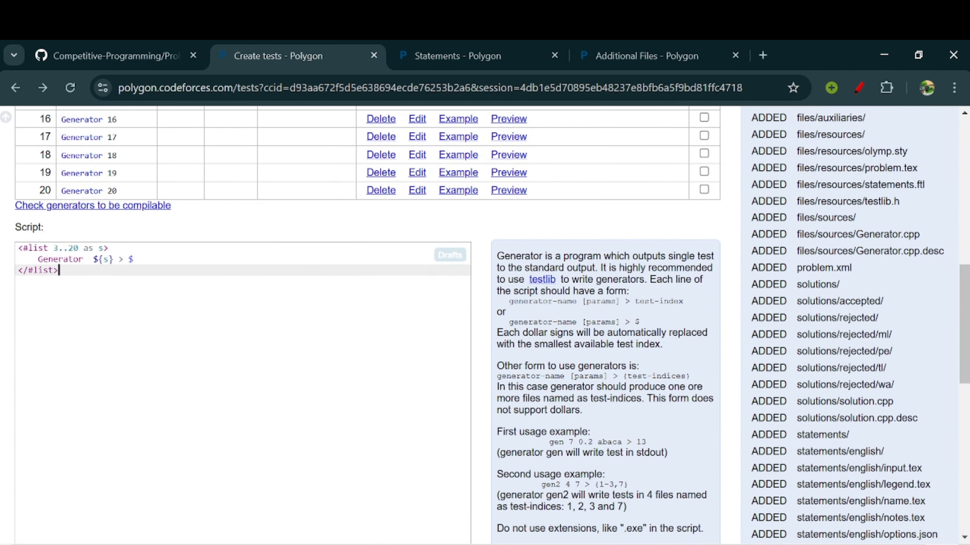
left_click_drag(59, 270, 14, 253)
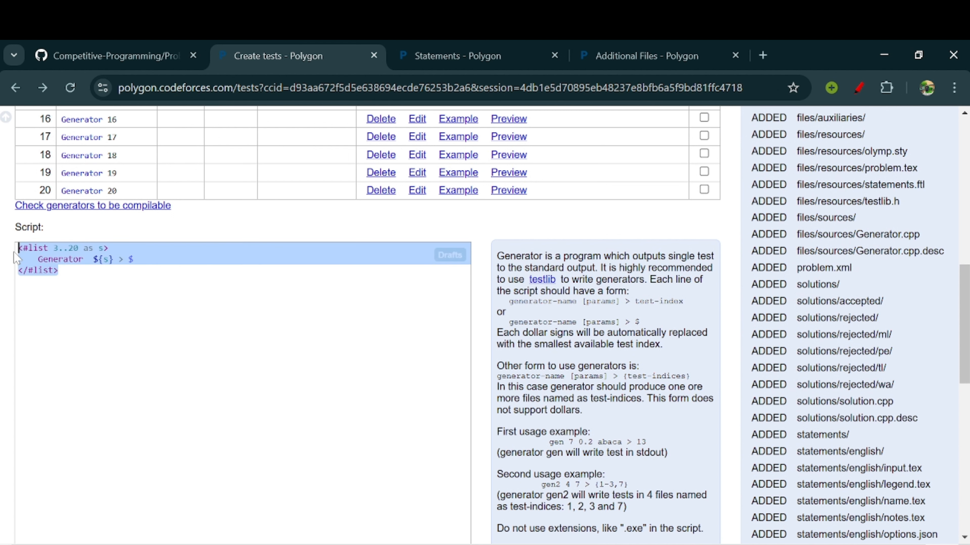
key("ctrl+c")
left_click(26, 281)
key("Return")
key("ctrl+v")
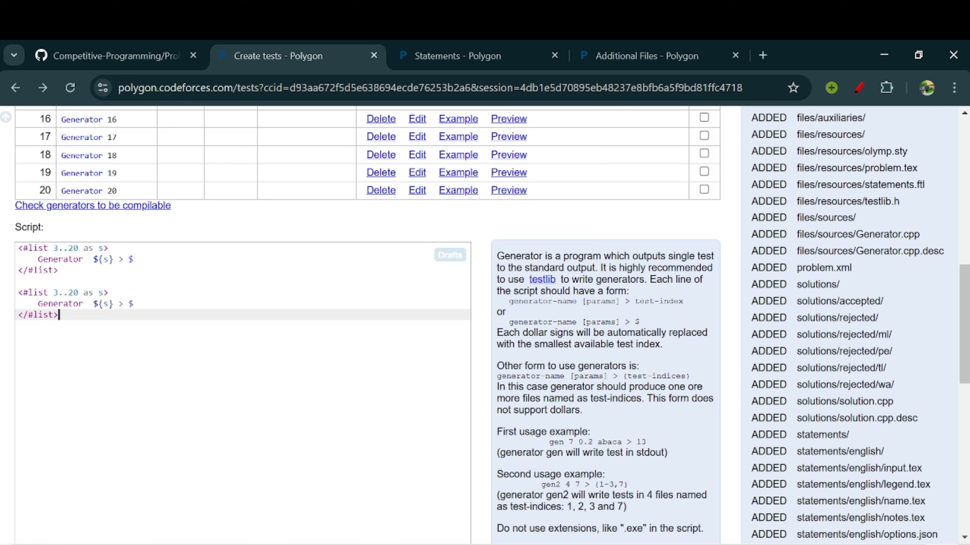
left_click(83, 260)
Reload the tests page and duplicate the 3..20 list block below the original in the script
scroll(253, 342, "up", 8)
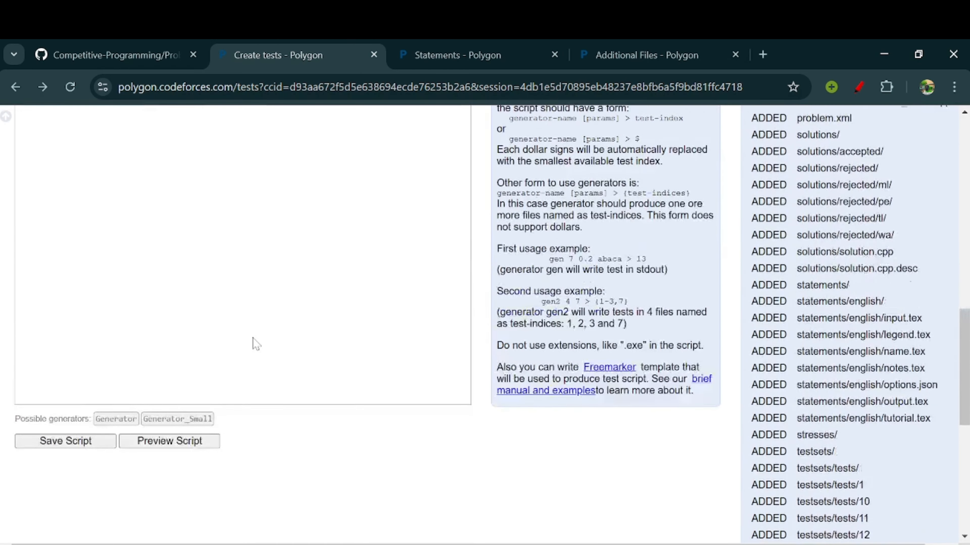
key("ctrl+a")
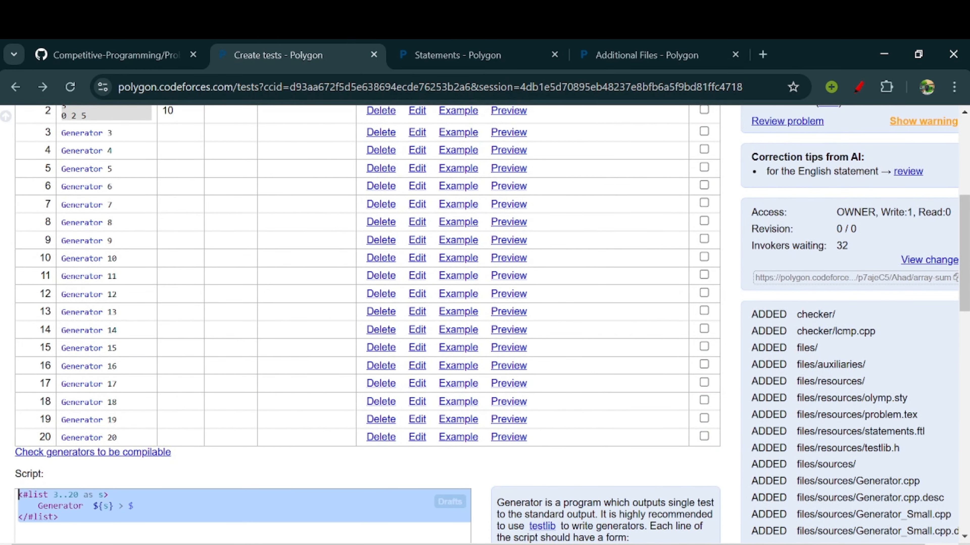
key("ctrl+v")
scroll(19, 498, "down", 7)
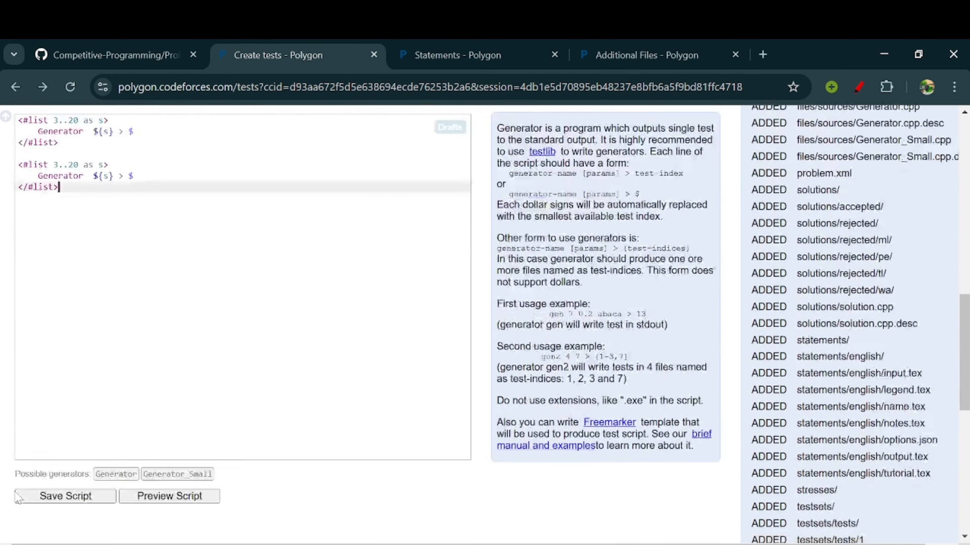
scroll(491, 324, "up", 1)
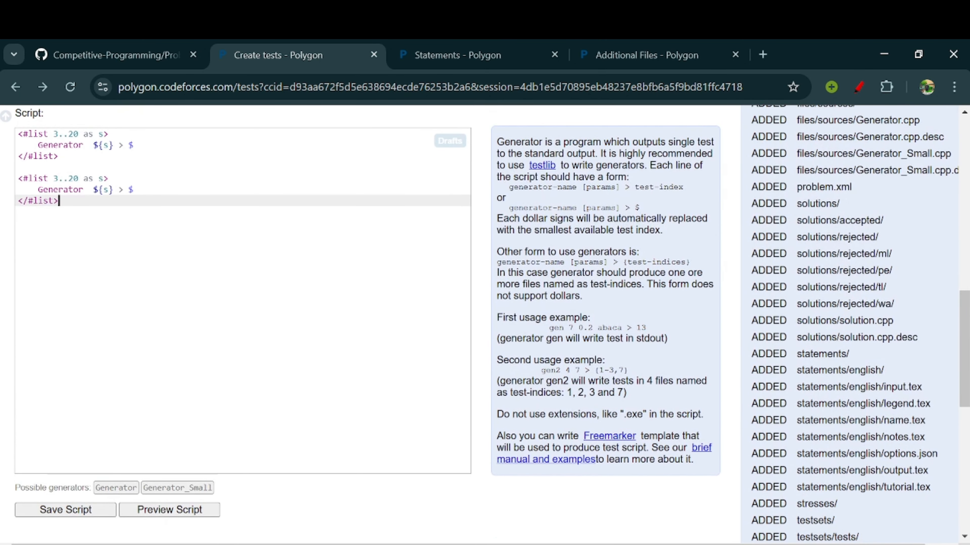
Replace Generator with Generator_Small in the first list block of the script
left_click(84, 146)
double_click(82, 145)
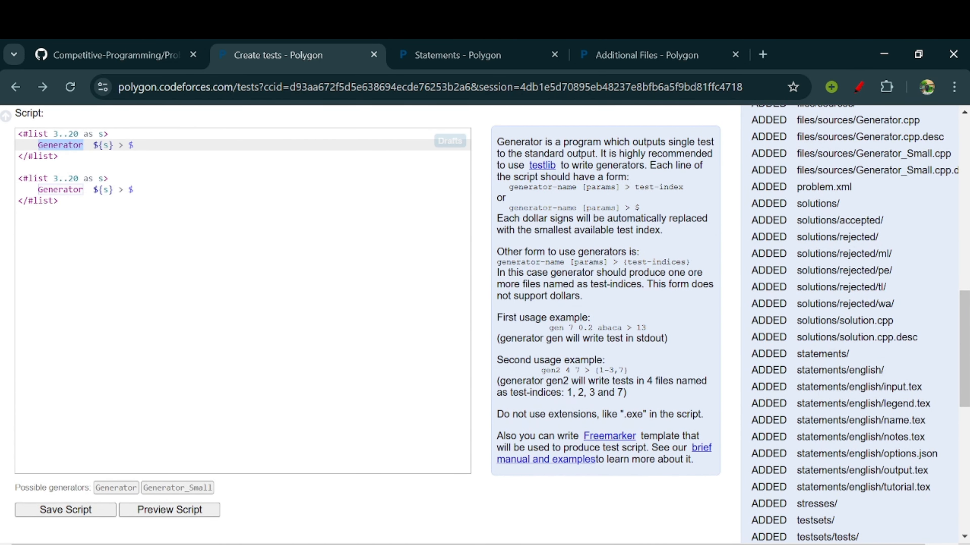
left_click(188, 489)
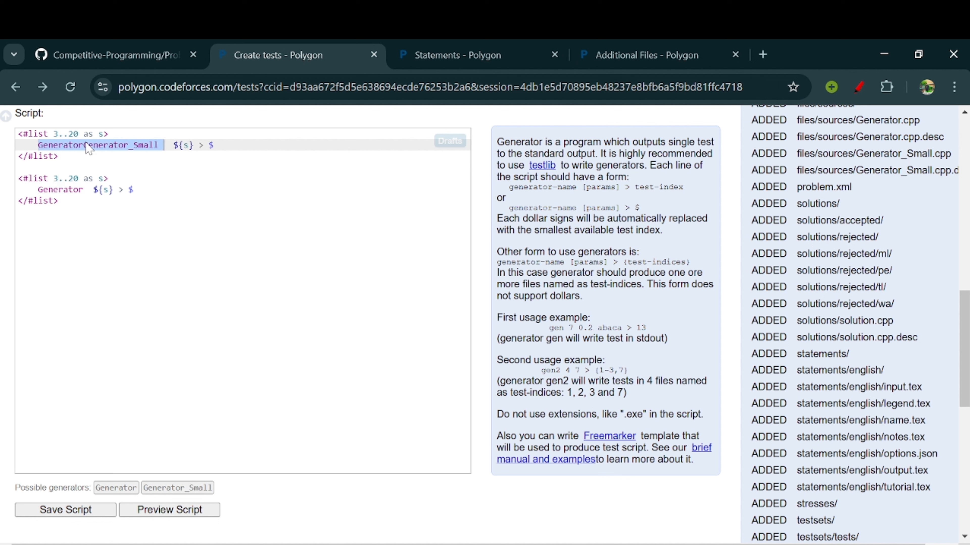
left_click(83, 150)
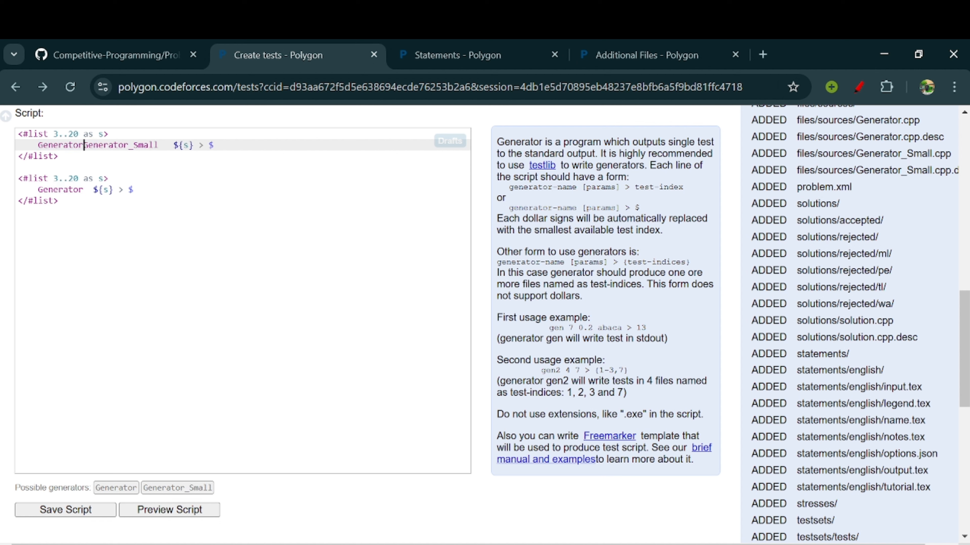
key("BackSpace")
key("BackSpace")
key("BackSpace")
key("BackSpace")
key("BackSpace")
key("BackSpace")
key("BackSpace")
key("BackSpace")
key("BackSpace")
key("BackSpace")
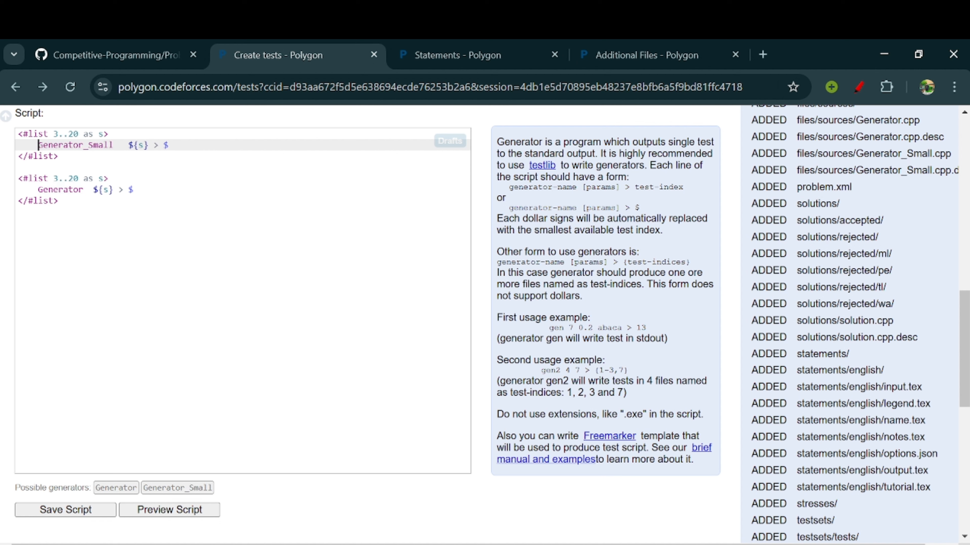
Set the range of the second list block, which uses Generator, to 21..30 and save the script
left_click_drag(85, 190, 39, 190)
left_click(40, 190)
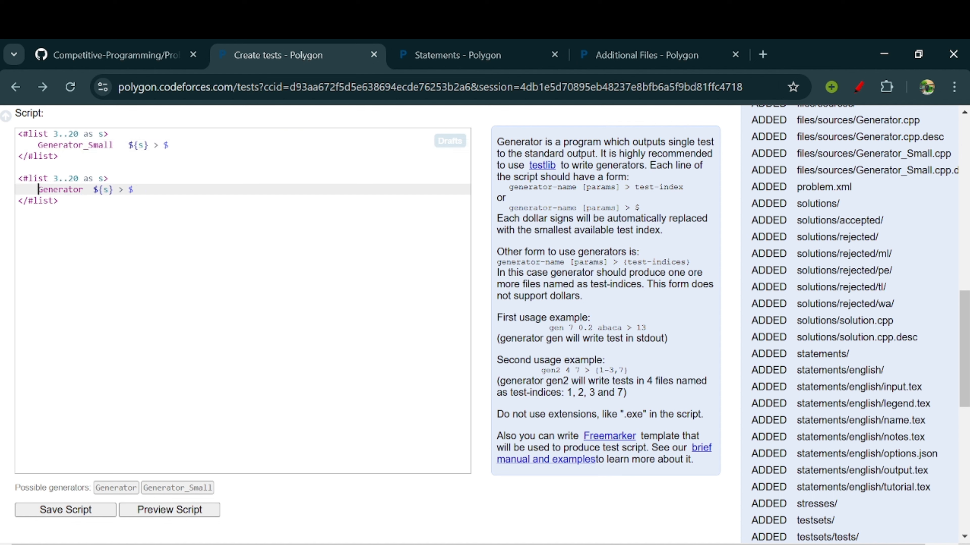
double_click(109, 145)
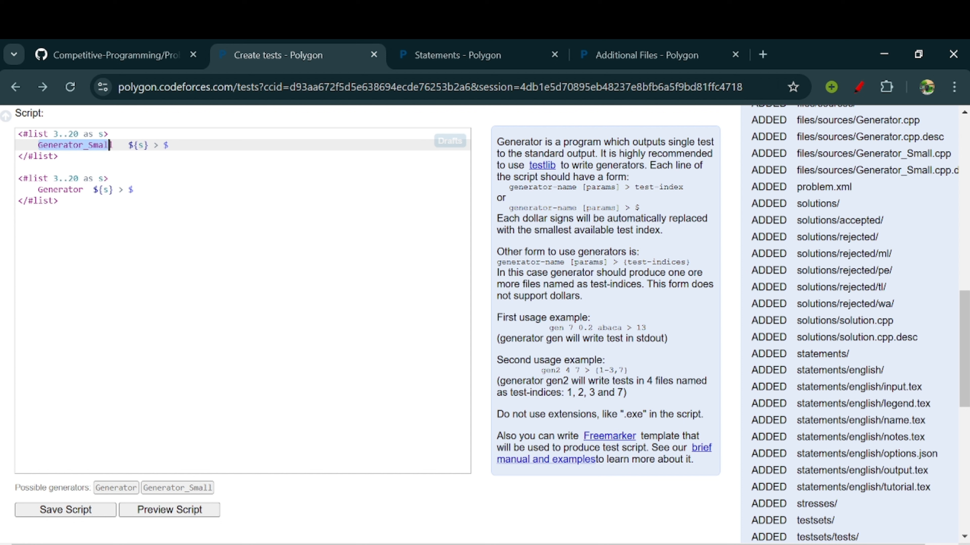
key("Right")
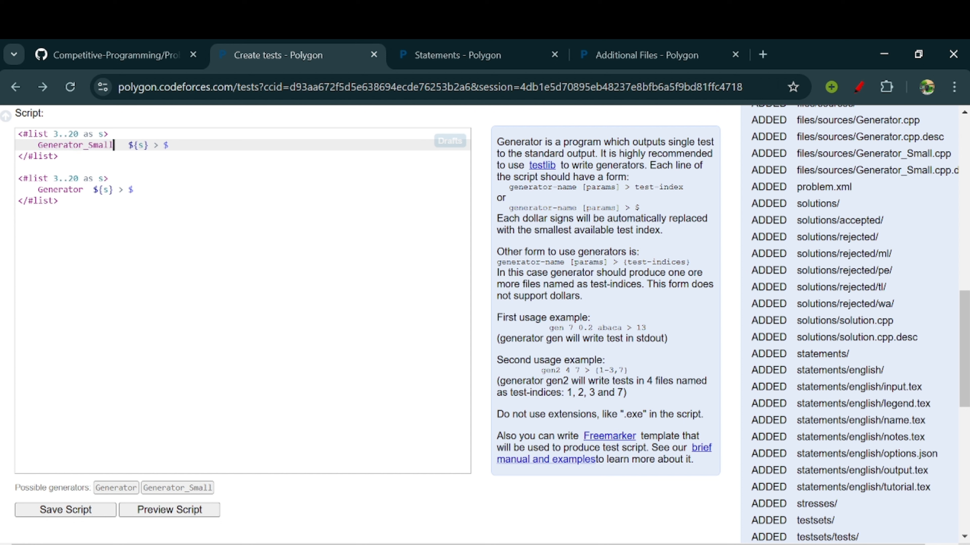
left_click(58, 178)
key("BackSpace")
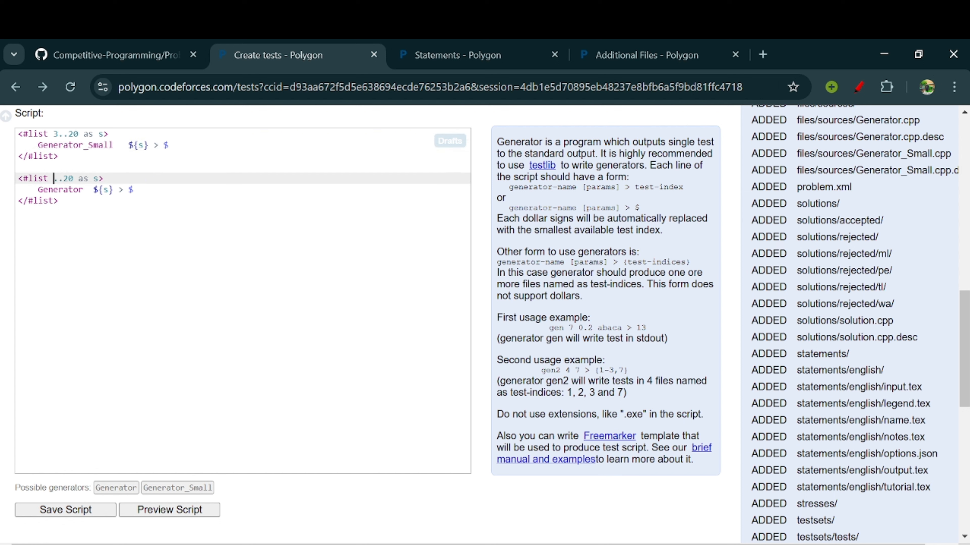
type("21")
key("BackSpace")
type("3")
scroll(74, 359, "down", 4)
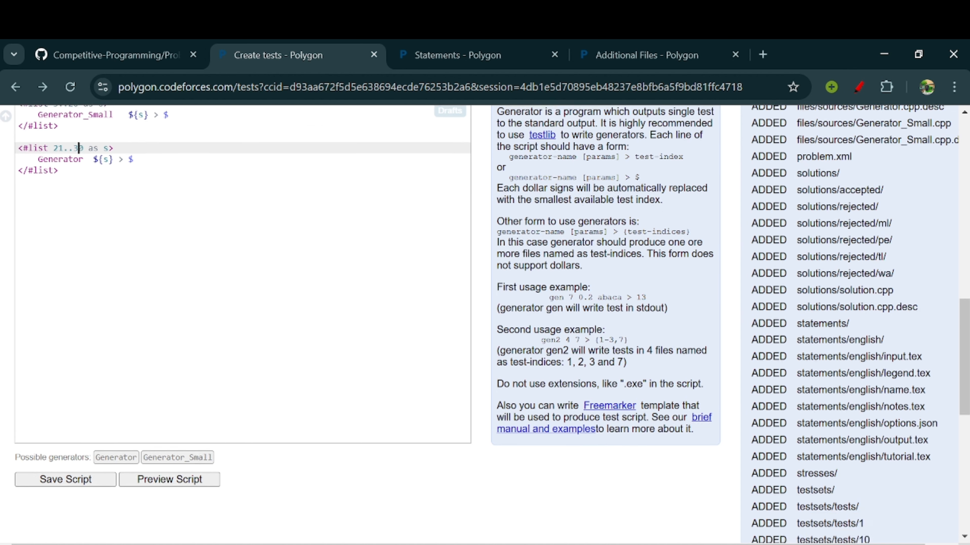
left_click(72, 354)
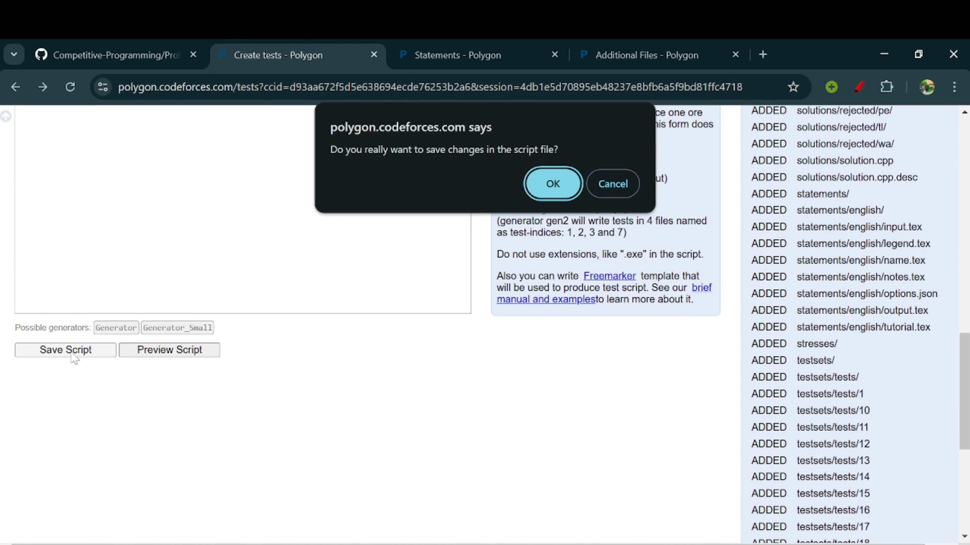
left_click(539, 180)
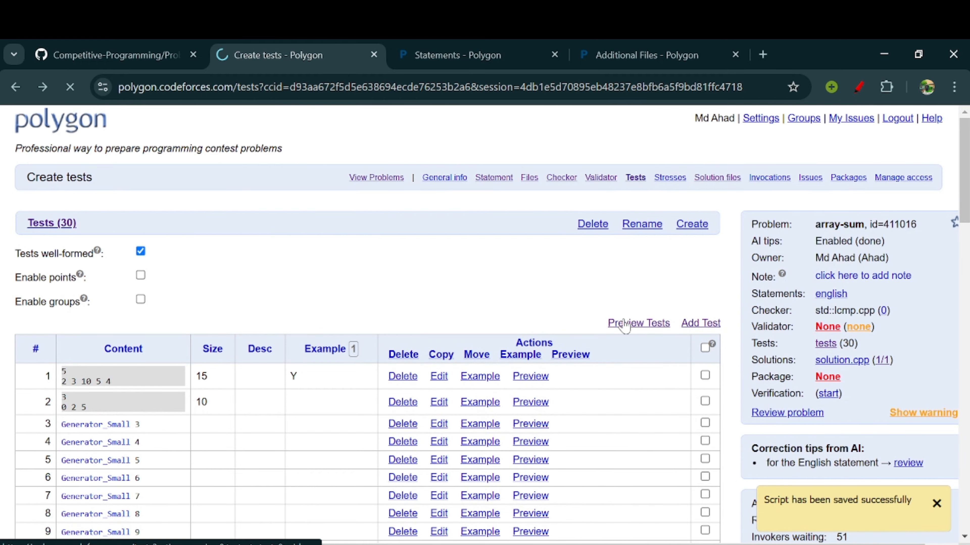
Preview all tests, look through the generated inputs and answers, and reload the preview for the tests still generating
scroll(255, 387, "down", 10)
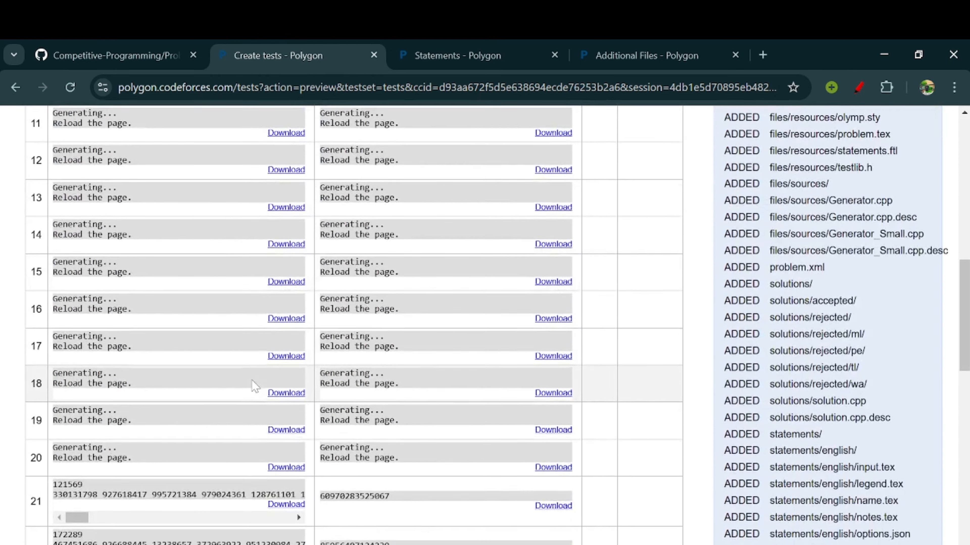
scroll(255, 387, "down", 8)
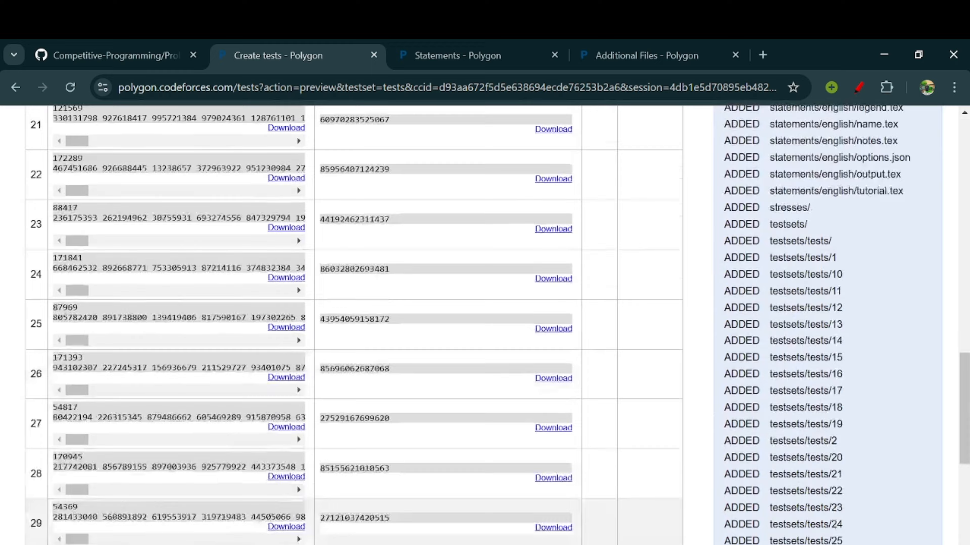
scroll(297, 285, "up", 18)
left_click(71, 87)
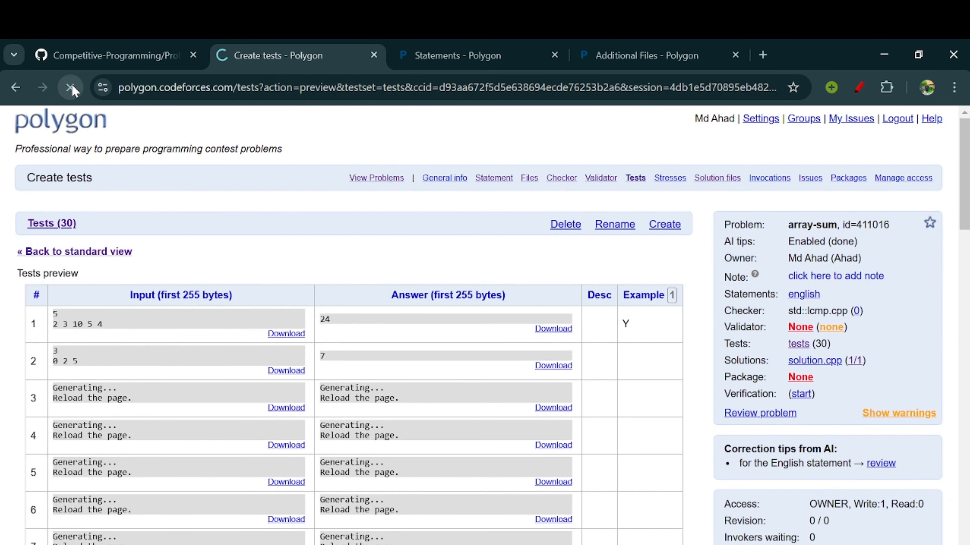
scroll(373, 440, "down", 5)
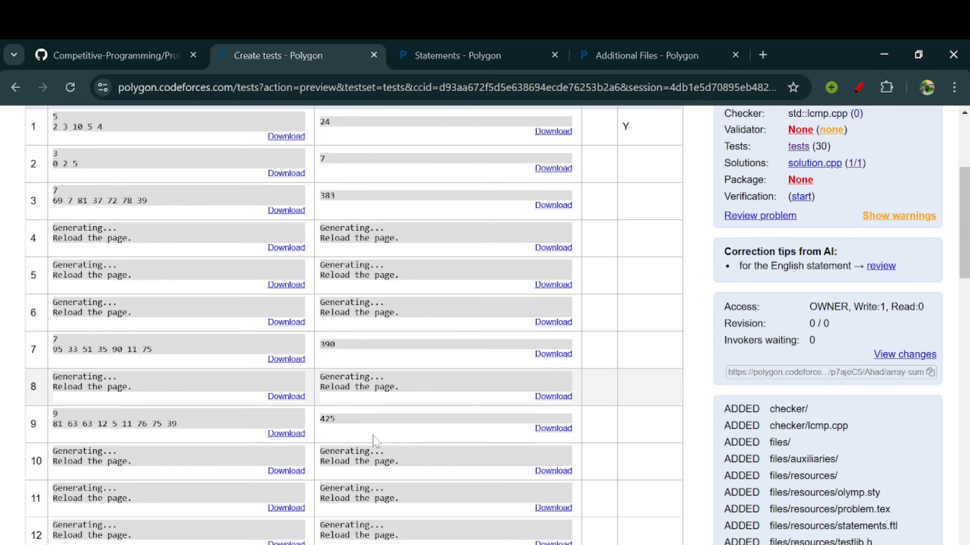
scroll(374, 438, "down", 1)
scroll(373, 439, "up", 1)
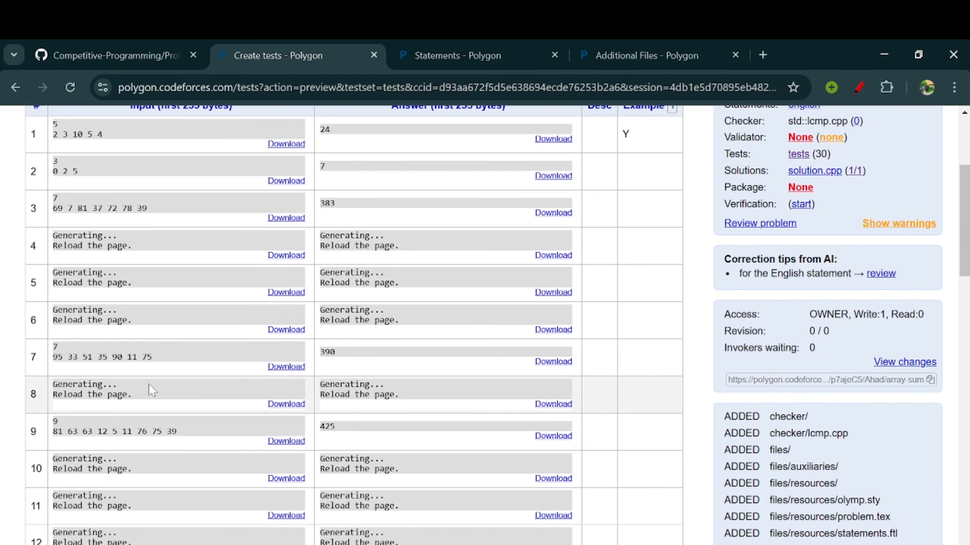
Reload the tests preview until the small tests are generated, and examine the array size and elements of test 7
left_click(71, 88)
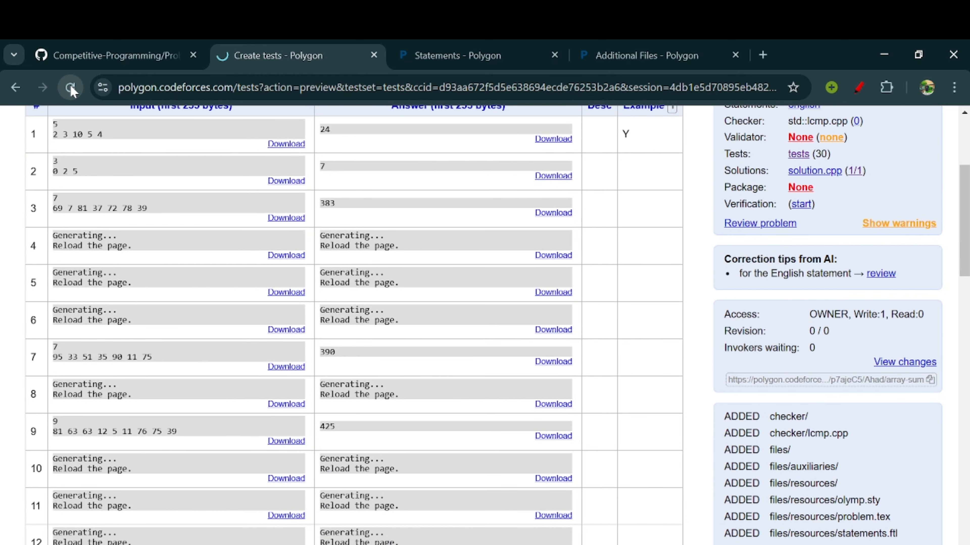
scroll(291, 415, "down", 2)
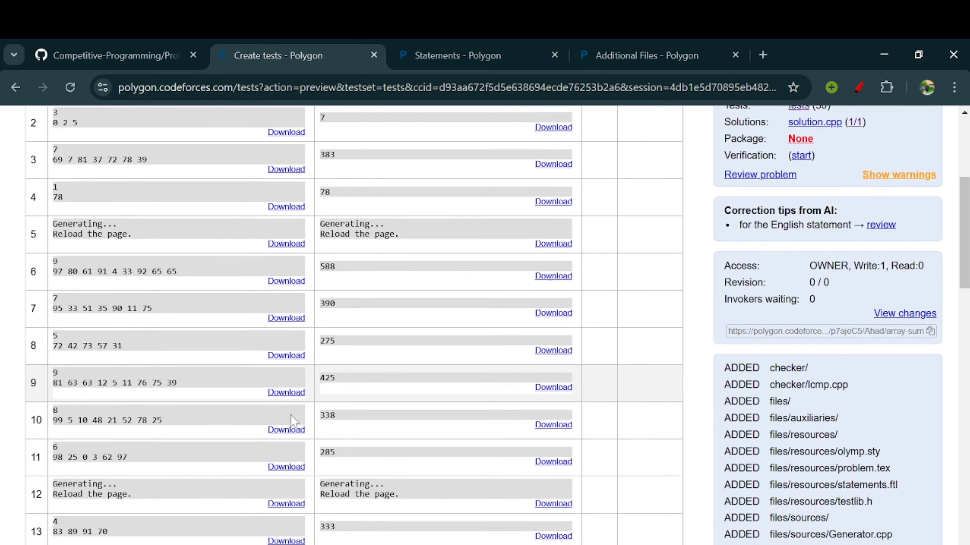
scroll(291, 415, "up", 1)
scroll(291, 415, "up", 1)
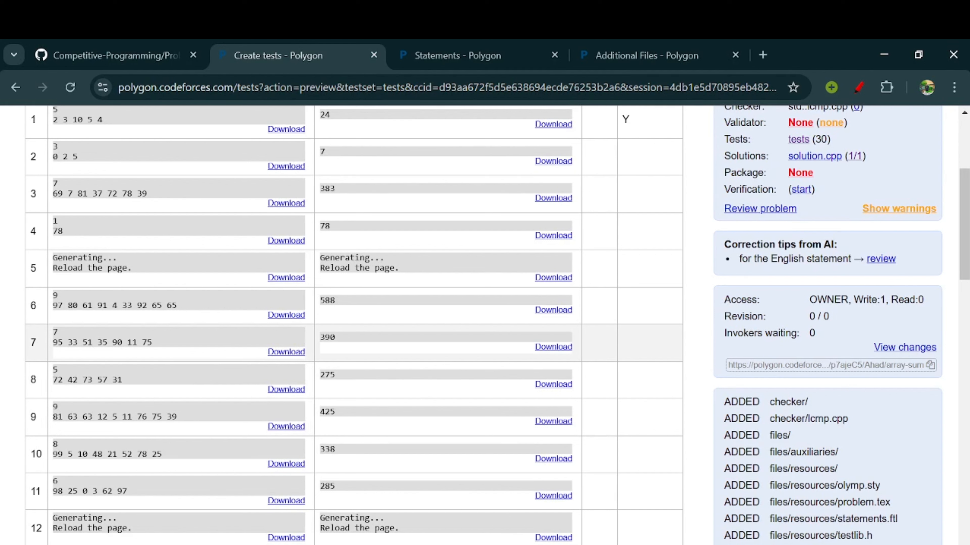
left_click_drag(58, 333, 159, 342)
left_click(163, 347)
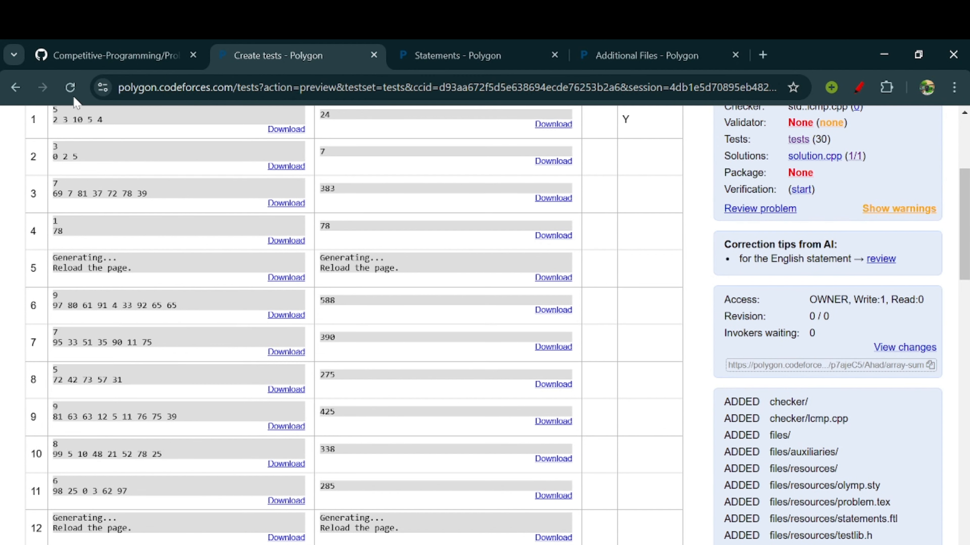
left_click(70, 87)
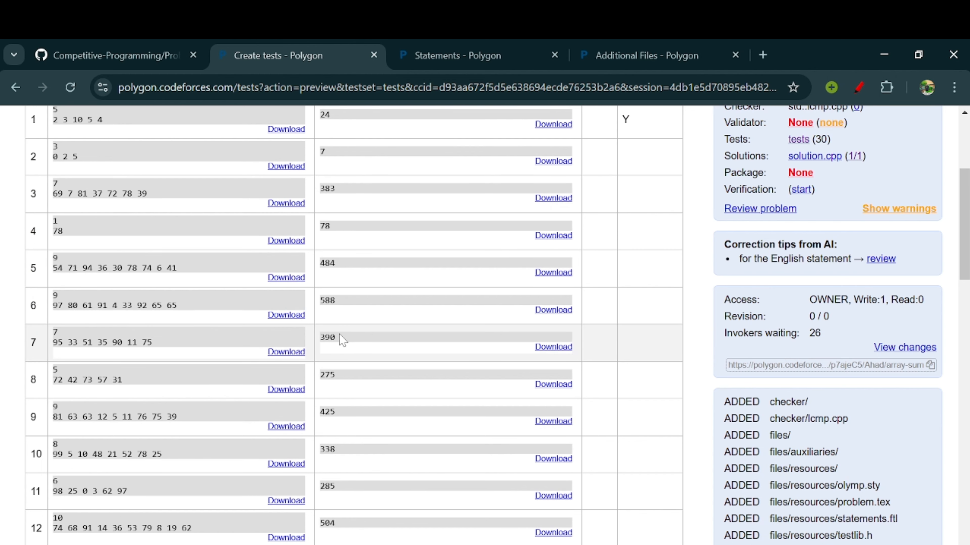
Check the inputs and answers of the small generated tests in the preview, including tests 7, 10 and 18
left_click_drag(339, 335, 319, 339)
left_click(323, 344)
scroll(336, 355, "down", 2)
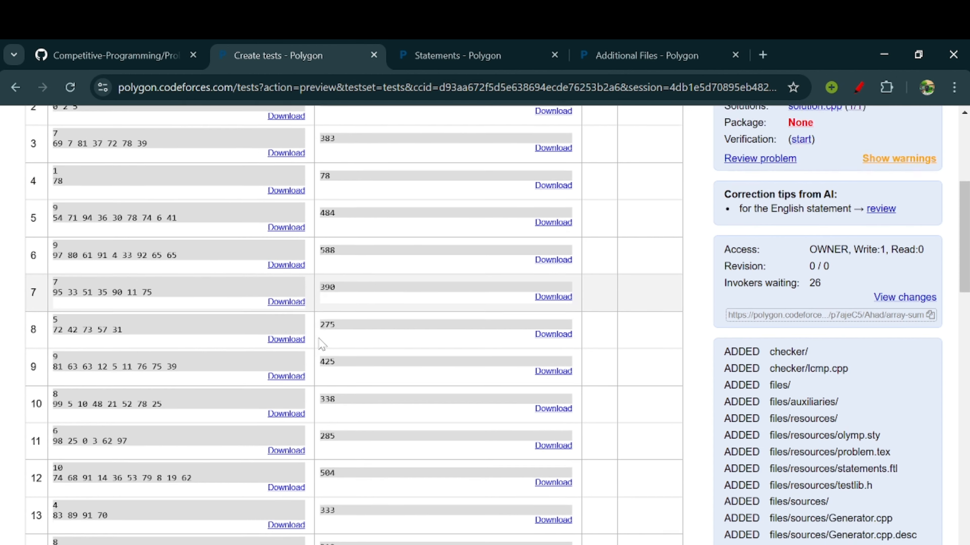
left_click_drag(345, 367, 317, 359)
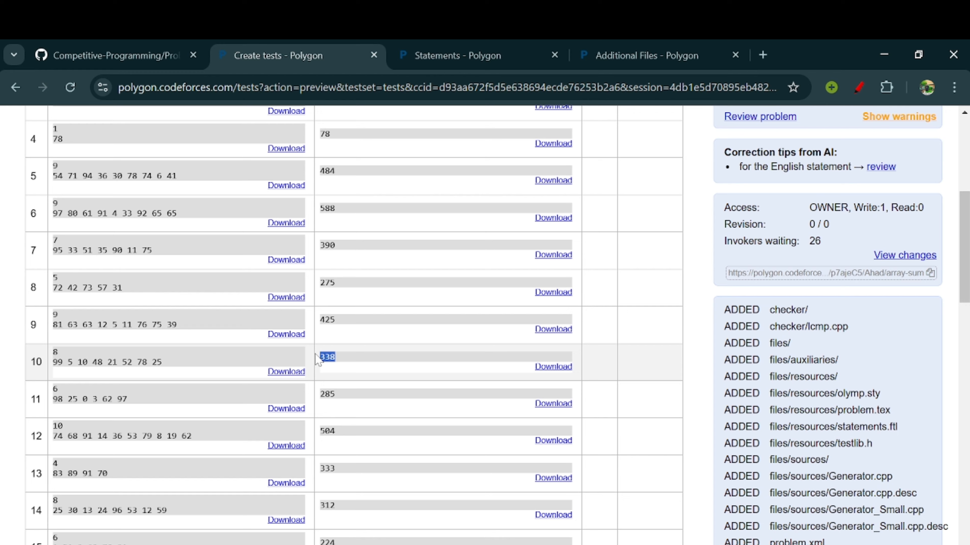
scroll(324, 359, "down", 4)
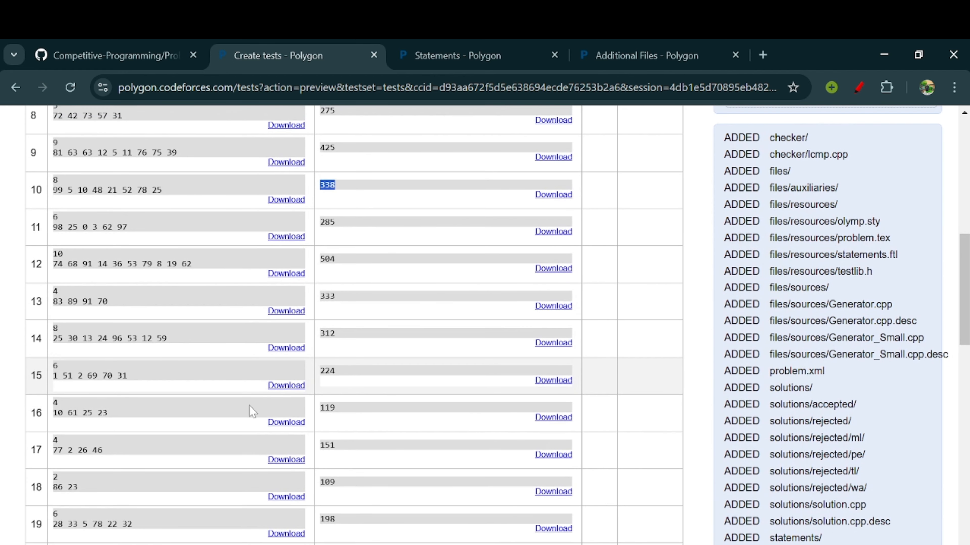
left_click_drag(53, 476, 83, 487)
left_click(82, 488)
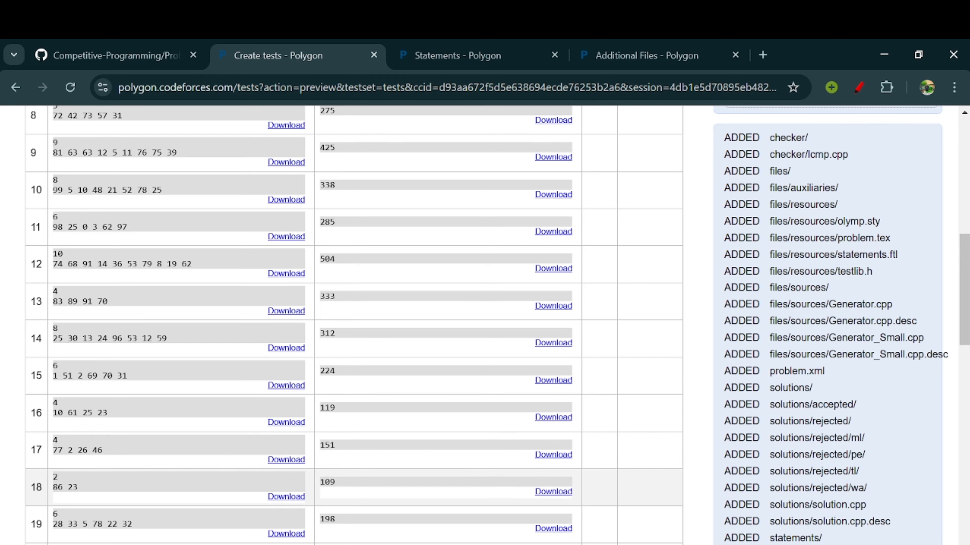
scroll(418, 447, "up", 11)
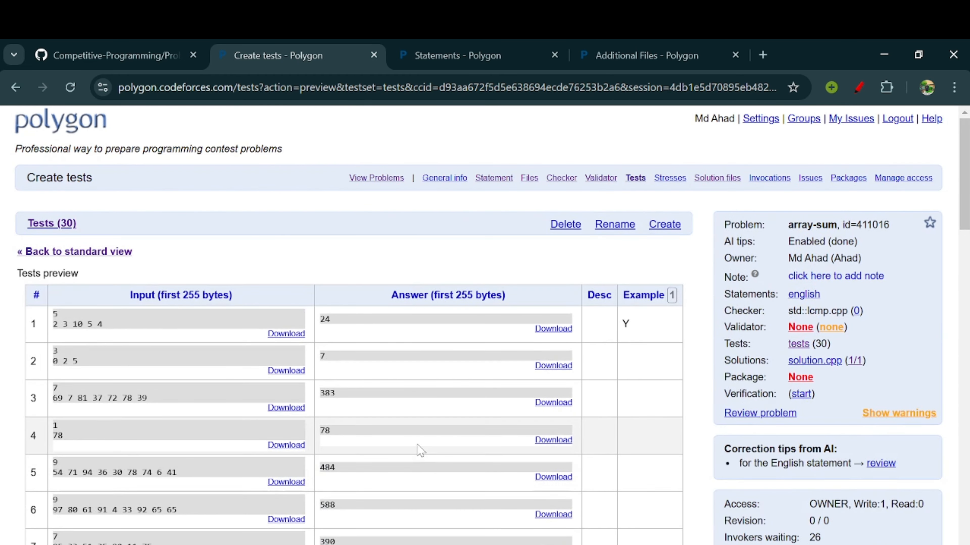
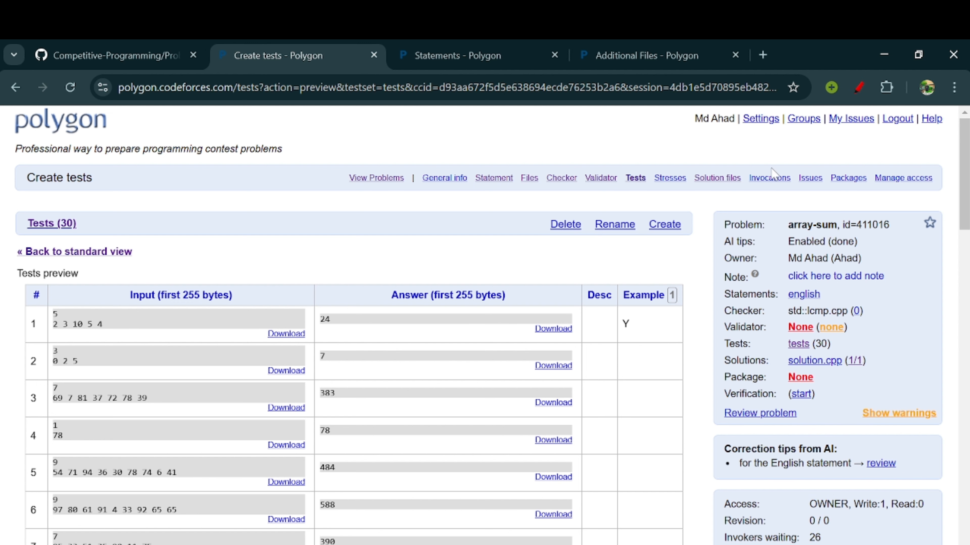
Start an invocation that judges solution.cpp on all 30 tests of the array-sum problem
left_click(764, 182)
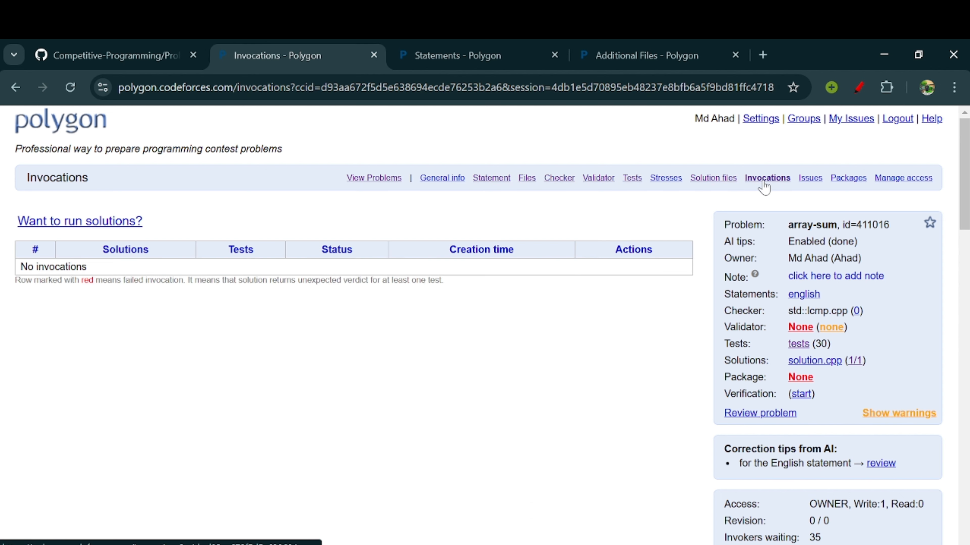
left_click(700, 182)
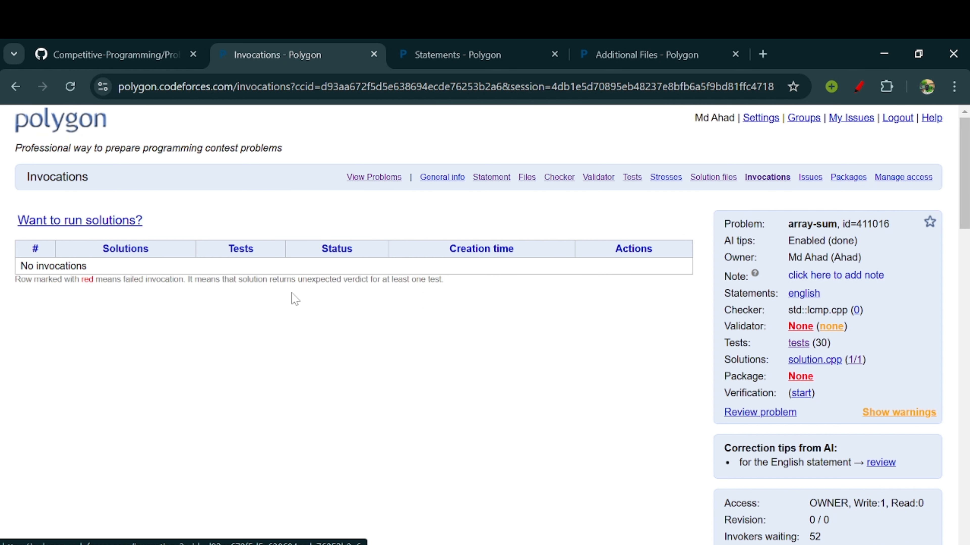
left_click(86, 220)
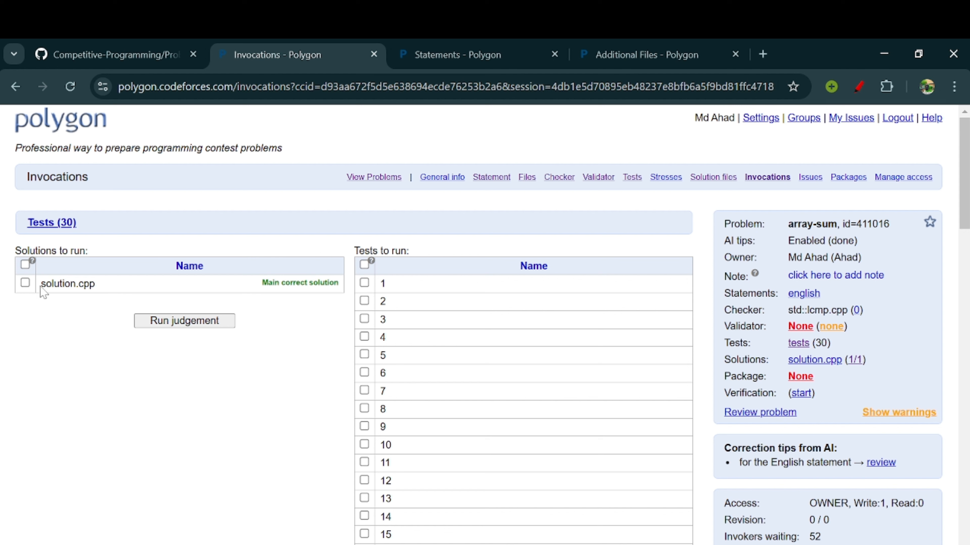
left_click_drag(41, 285, 95, 288)
left_click(87, 286)
left_click(25, 282)
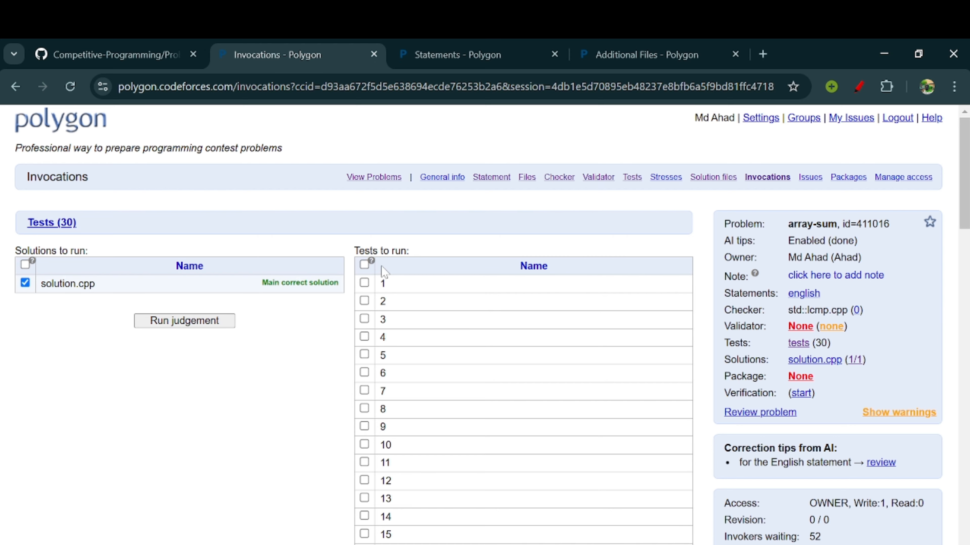
left_click(364, 264)
scroll(306, 229, "down", 4)
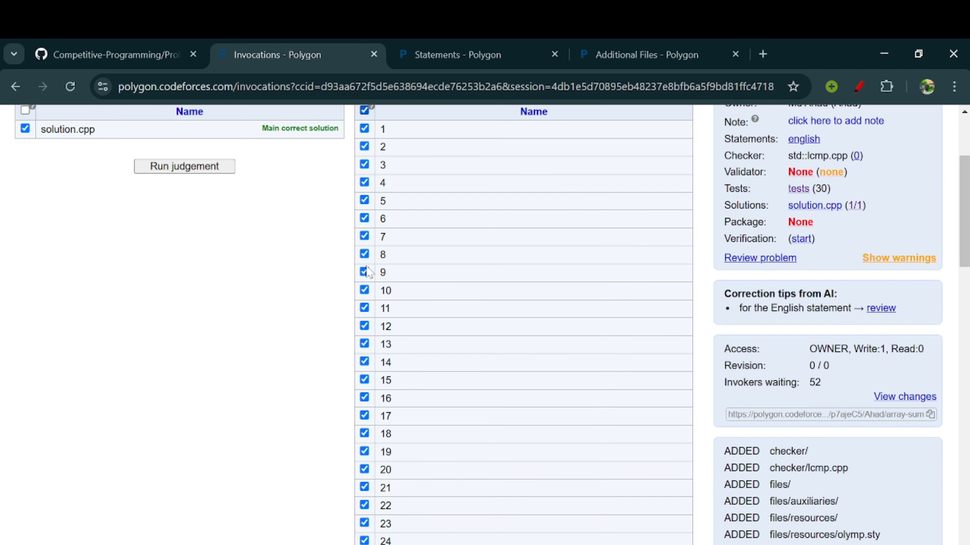
left_click(195, 166)
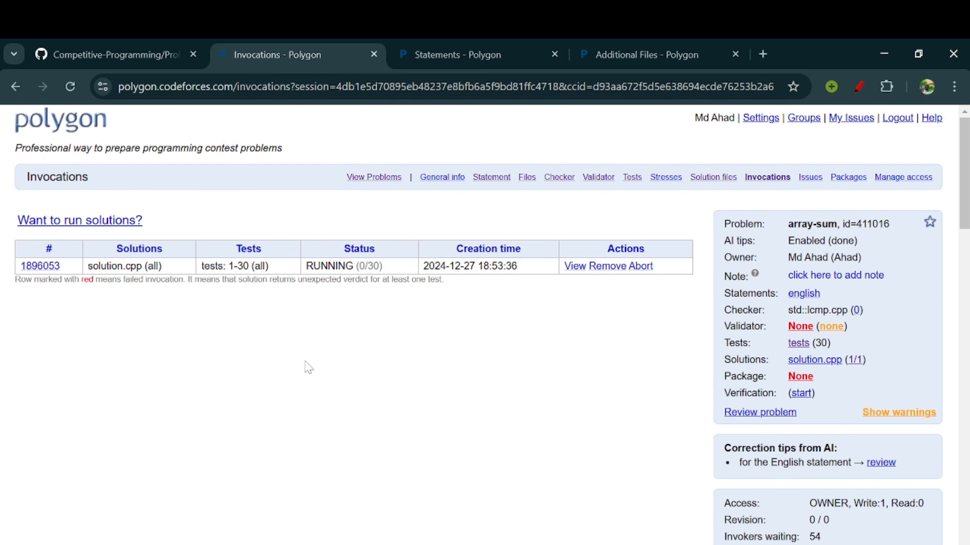
Open the running invocation and reload it until judging ends, checking the solution.cpp verdict and time for every test
left_click_drag(392, 270, 305, 269)
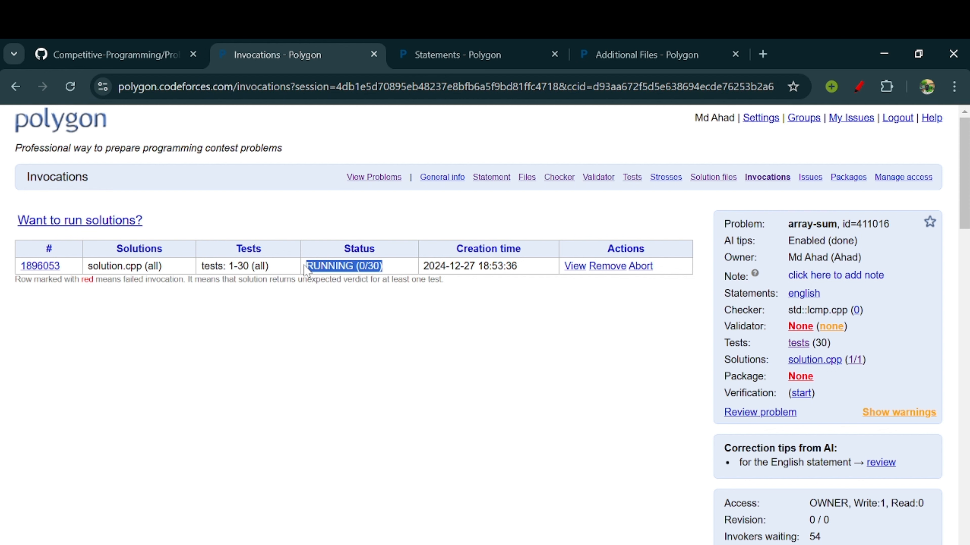
left_click(306, 269)
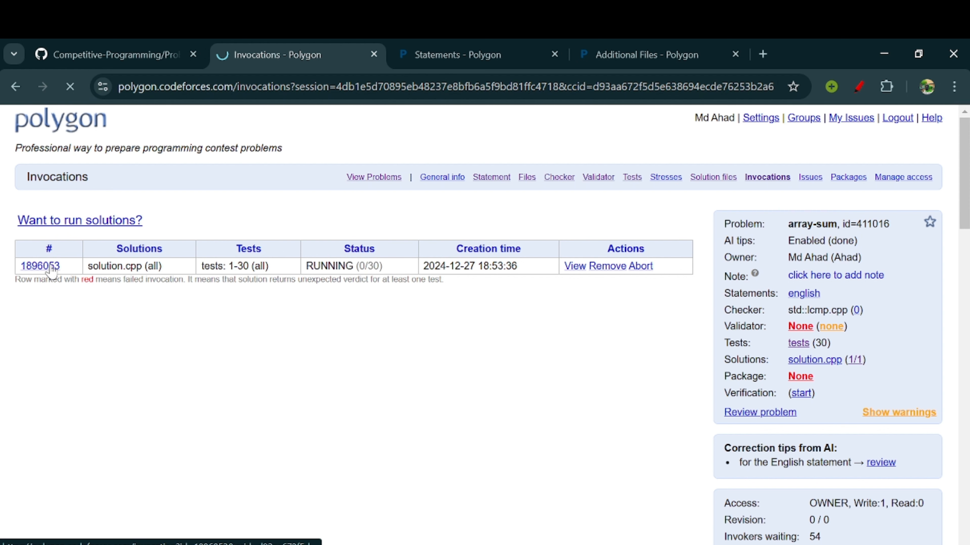
scroll(443, 398, "down", 1)
scroll(444, 398, "up", 1)
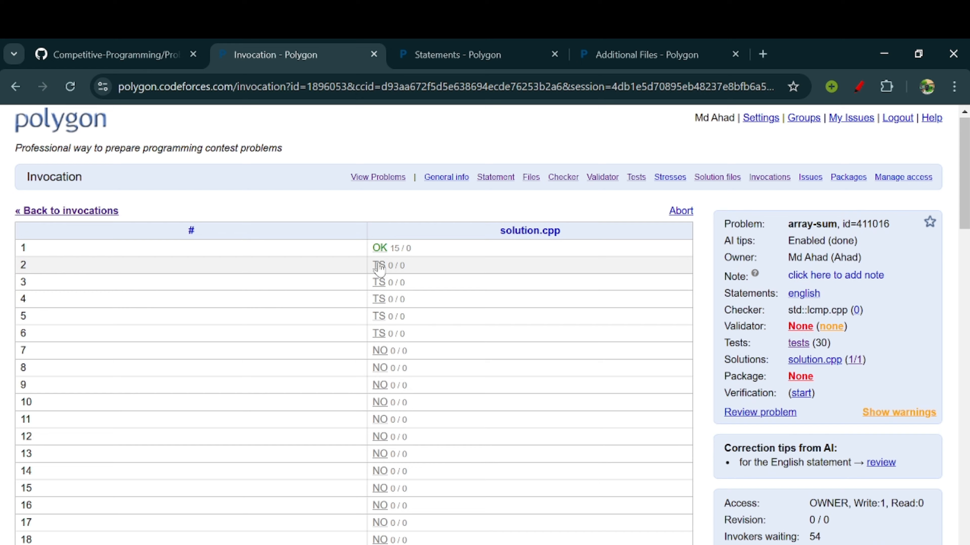
left_click(71, 88)
scroll(525, 357, "down", 1)
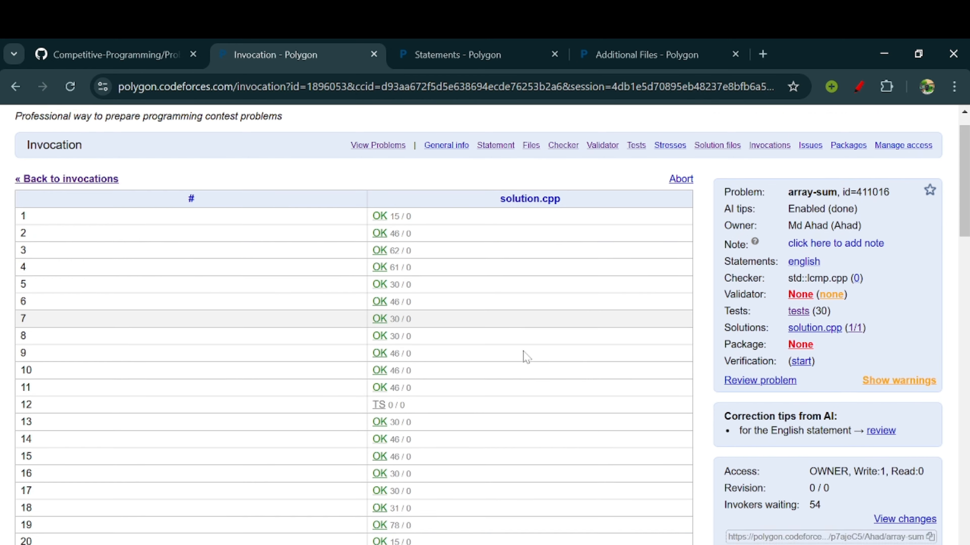
scroll(525, 357, "down", 5)
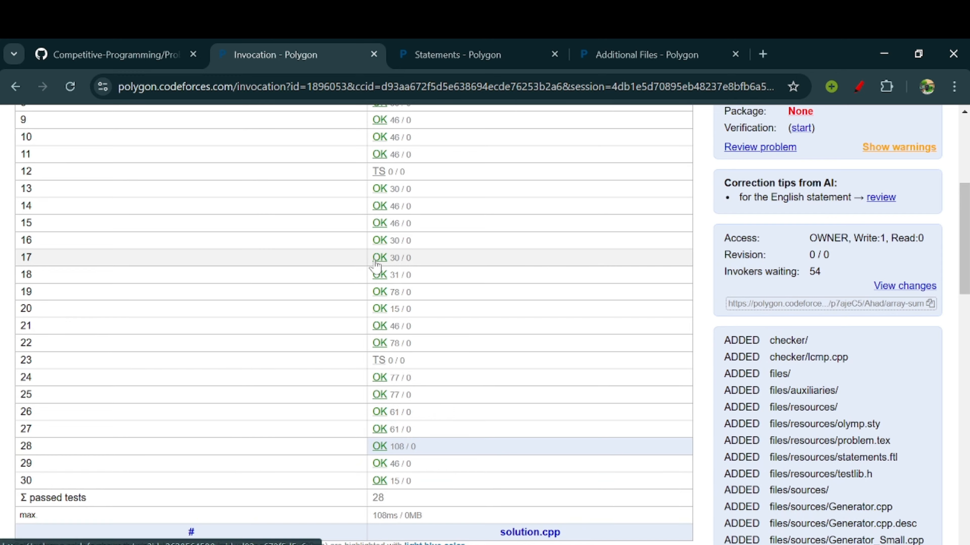
scroll(376, 265, "up", 6)
left_click(70, 87)
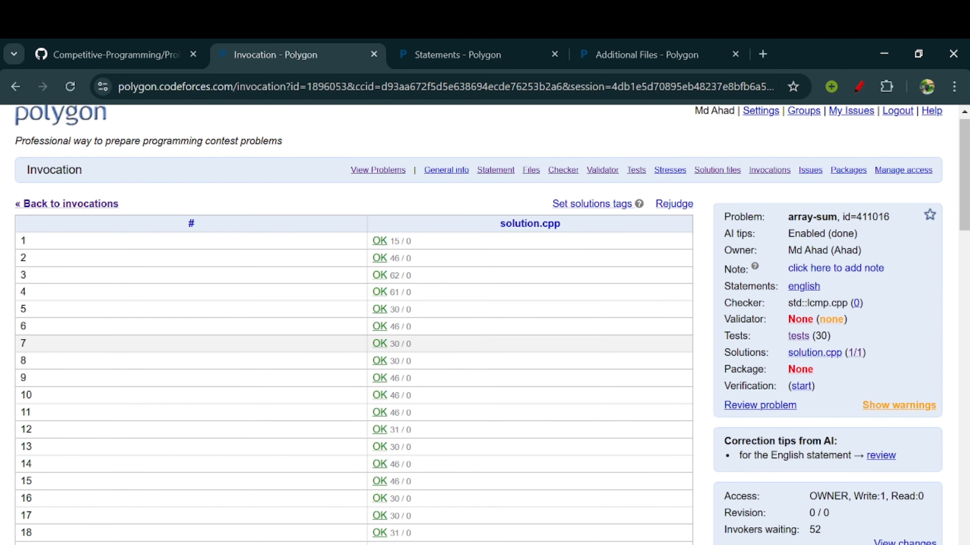
scroll(484, 325, "down", 6)
scroll(485, 325, "up", 7)
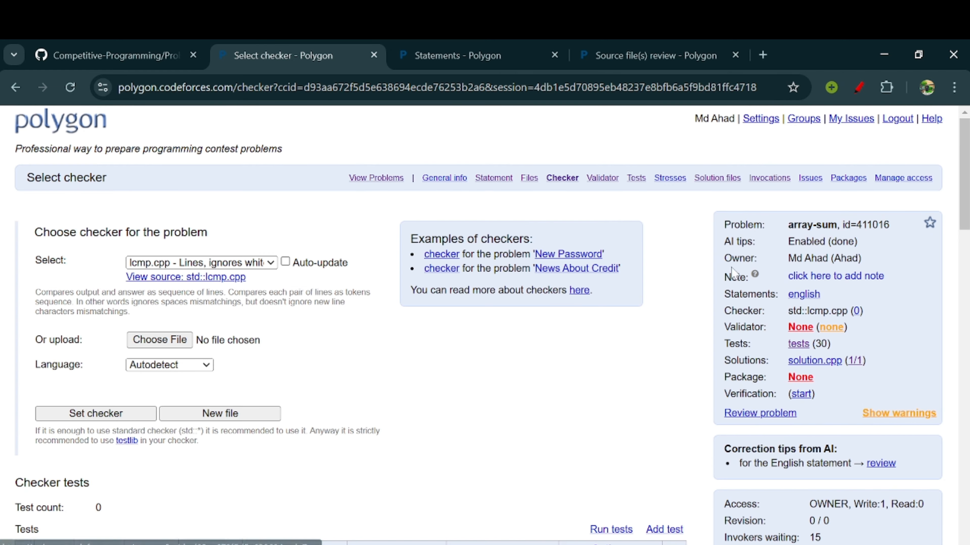
scroll(734, 273, "down", 1)
scroll(734, 273, "up", 1)
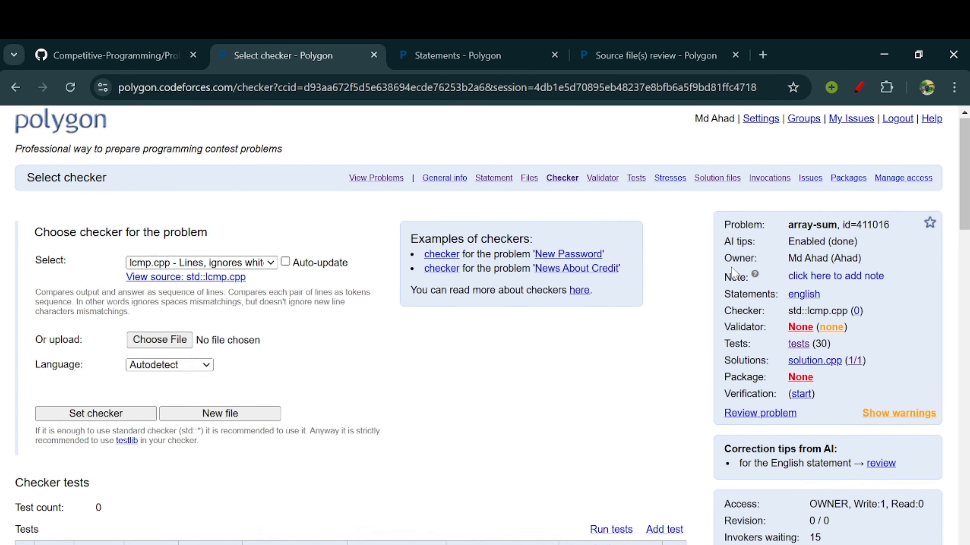
scroll(735, 273, "down", 1)
scroll(735, 273, "up", 1)
Grant the codeforces judge-system user Read access to the array-sum problem
left_click(891, 181)
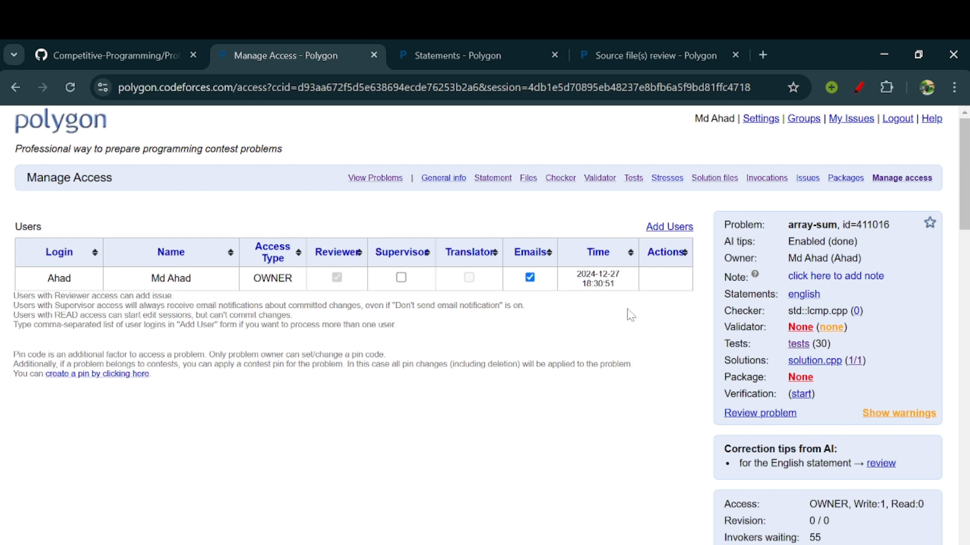
left_click(669, 227)
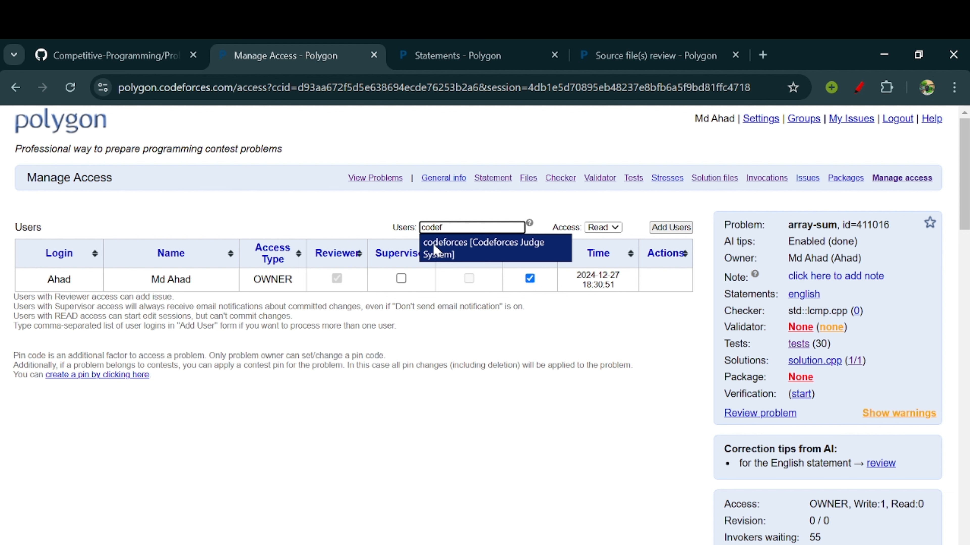
left_click(483, 254)
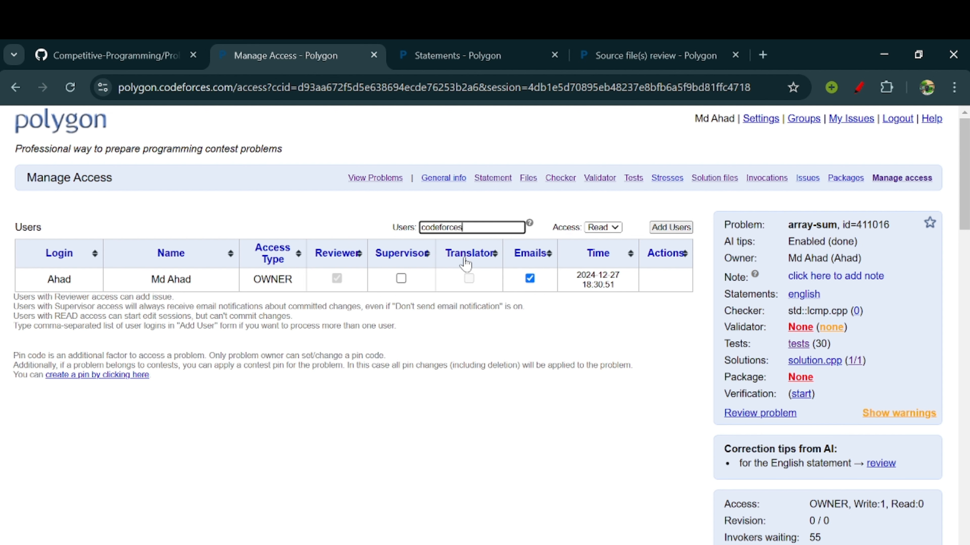
left_click(662, 228)
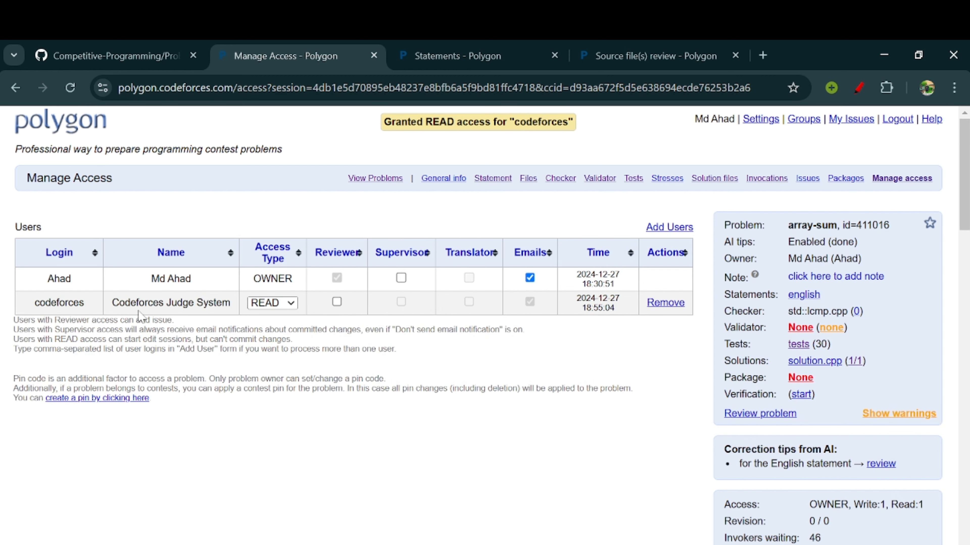
left_click_drag(111, 303, 236, 298)
left_click(231, 305)
Commit all pending changes of the array-sum problem with an empty commit message
scroll(306, 278, "down", 1)
scroll(543, 288, "down", 4)
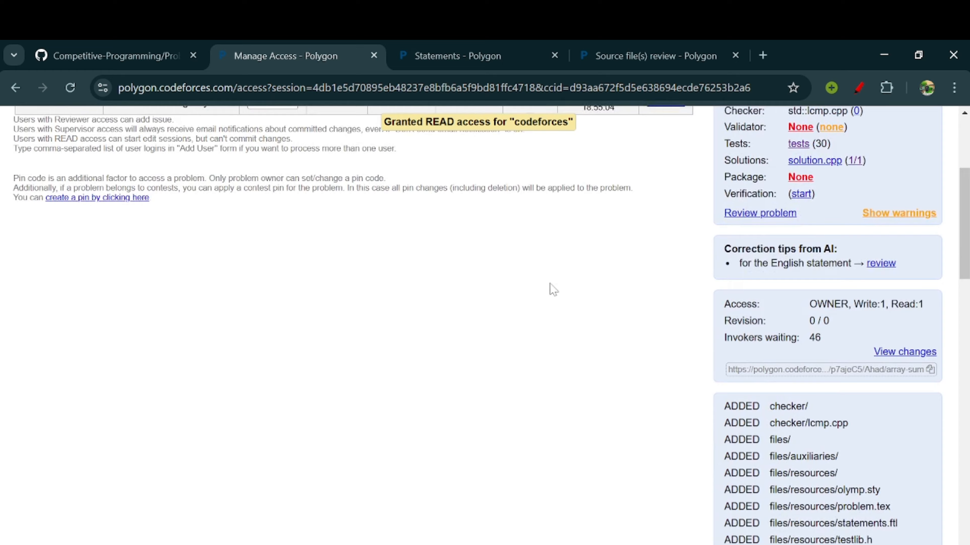
scroll(552, 288, "up", 2)
scroll(553, 289, "up", 3)
scroll(878, 298, "down", 6)
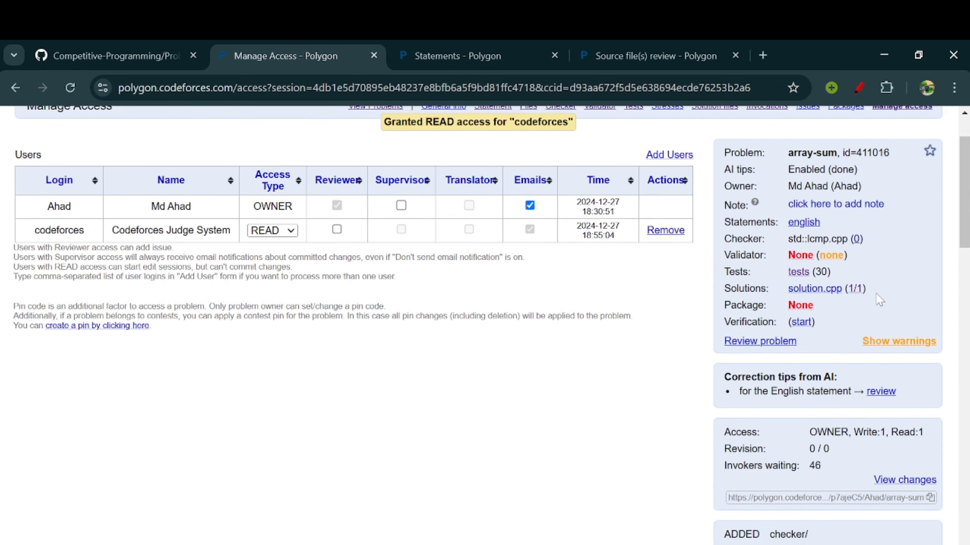
scroll(878, 300, "down", 20)
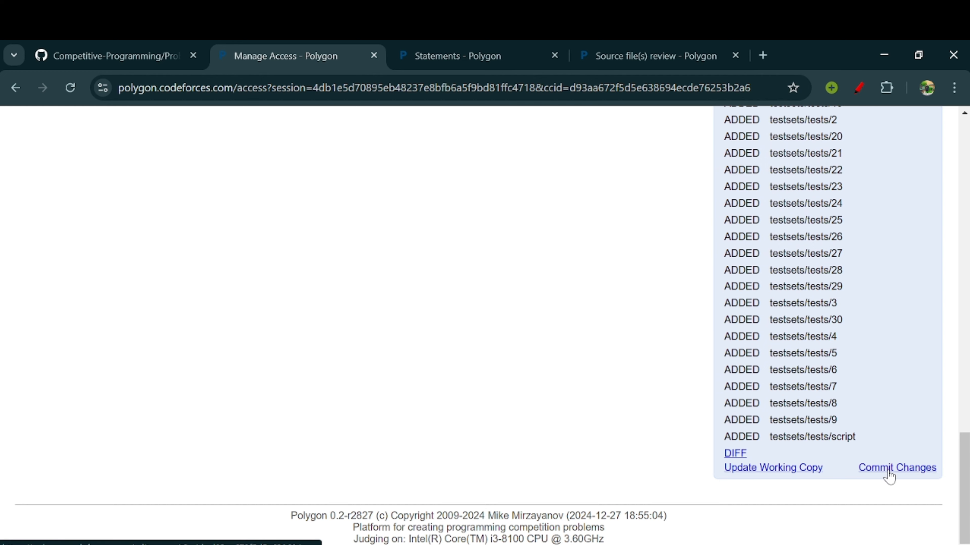
left_click(887, 473)
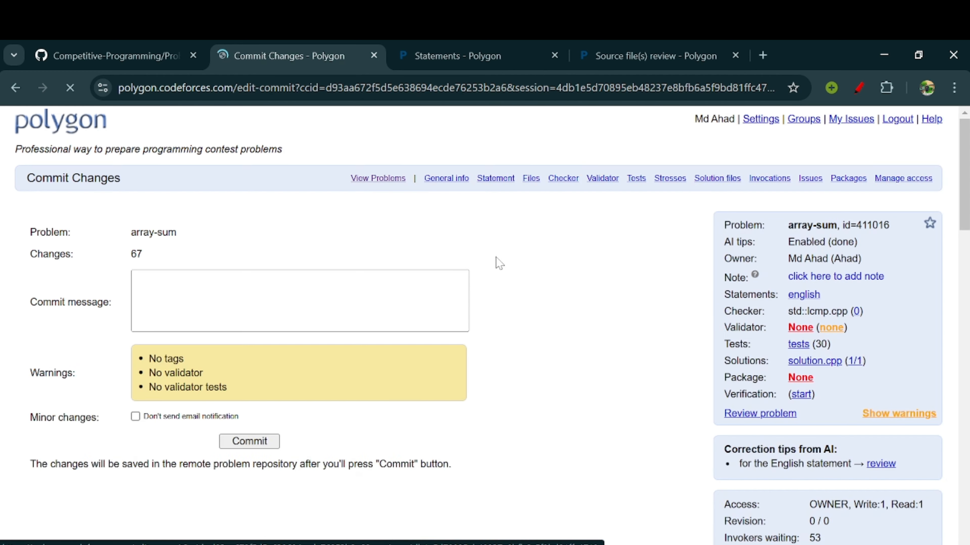
left_click(135, 417)
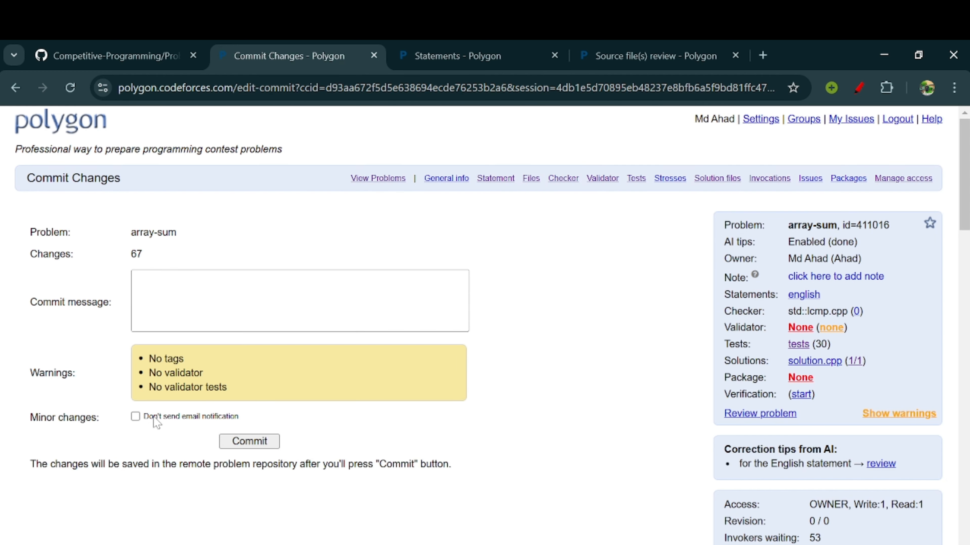
left_click(236, 445)
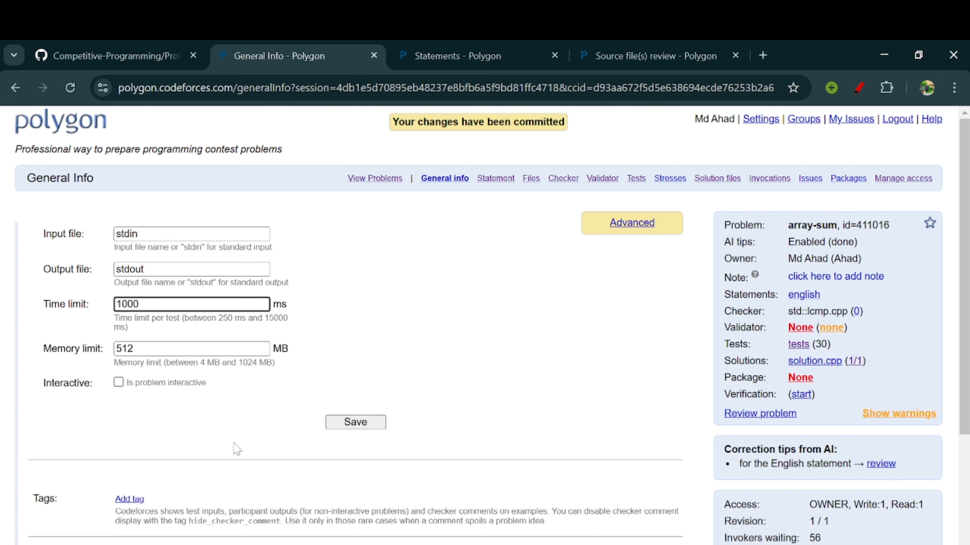
Create a Standard package with verification for the array-sum problem and reload its status until the build finishes
scroll(480, 372, "down", 5)
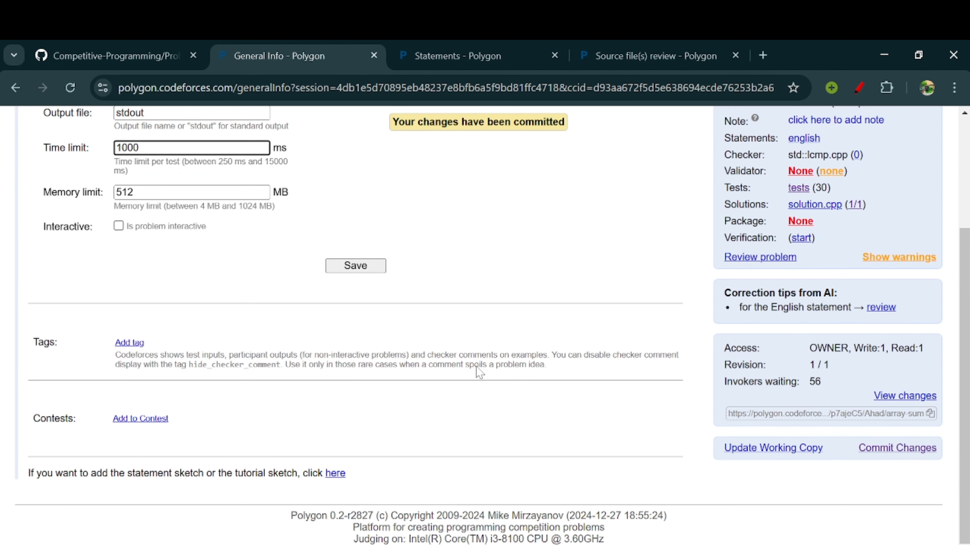
scroll(479, 373, "up", 5)
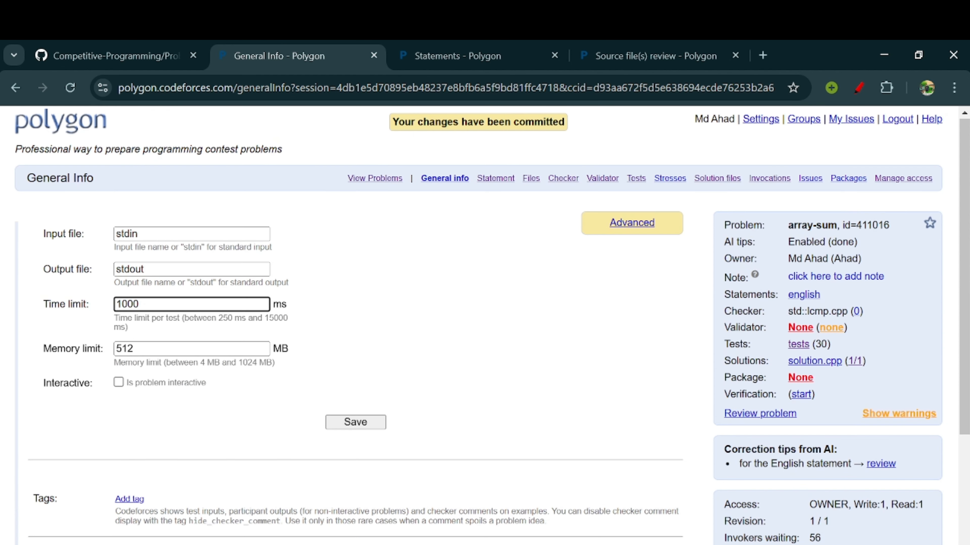
left_click(847, 180)
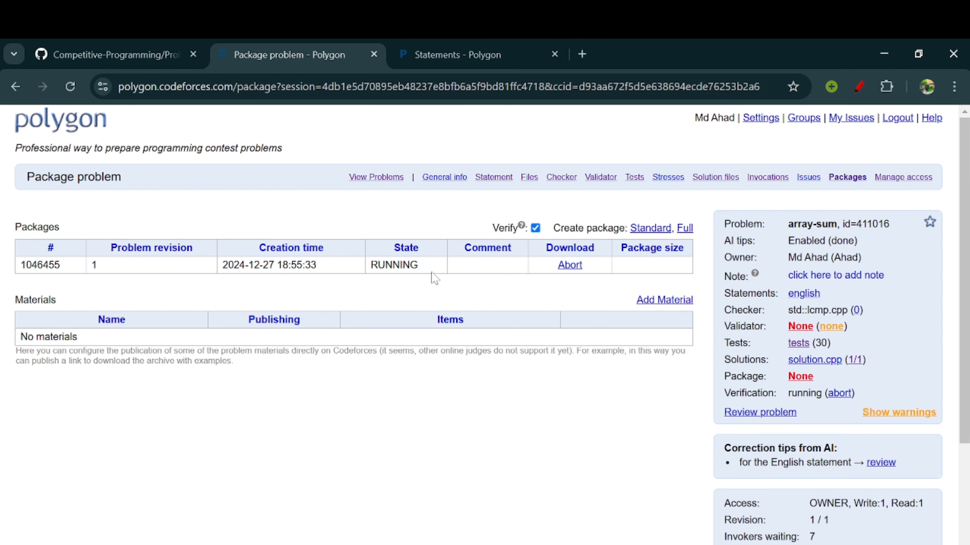
left_click_drag(423, 268, 378, 267)
left_click(378, 268)
left_click(70, 86)
scroll(648, 330, "down", 3)
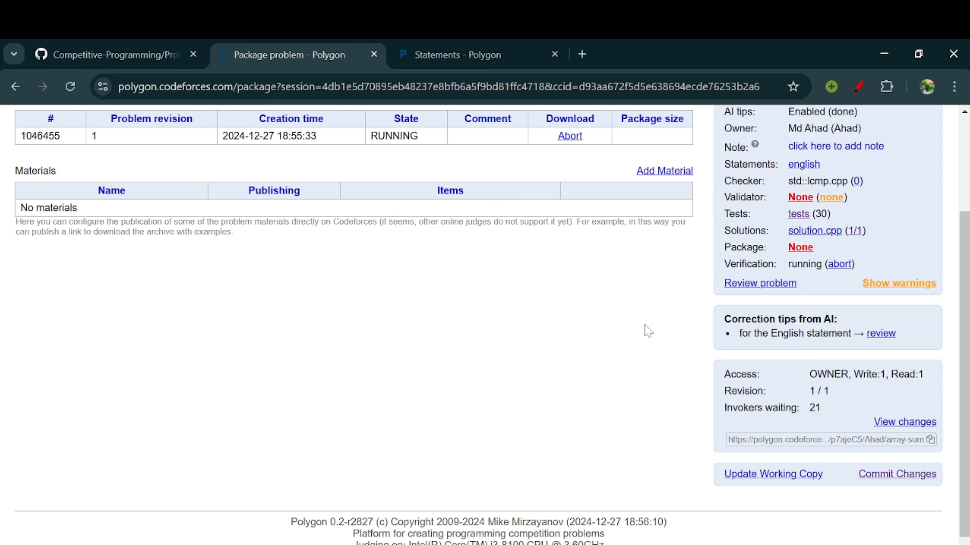
scroll(648, 331, "up", 3)
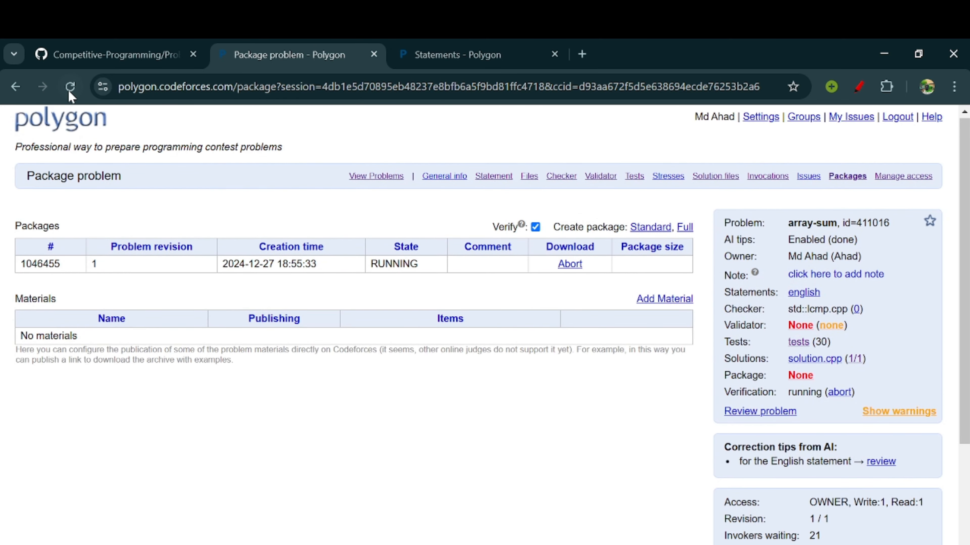
left_click(70, 88)
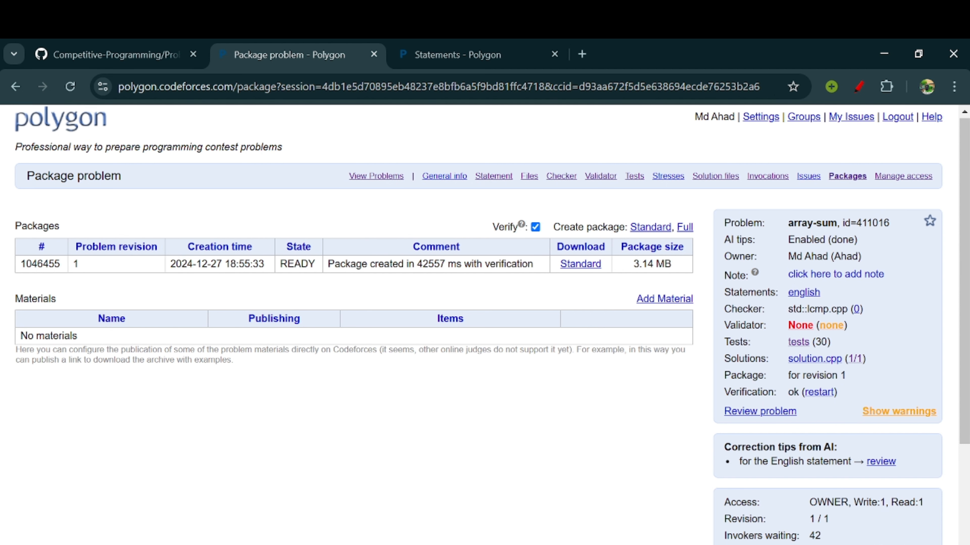
double_click(297, 264)
left_click_drag(328, 265, 561, 272)
Copy the array-sum problem's Polygon URL and dismiss the copy notification
scroll(561, 272, "down", 3)
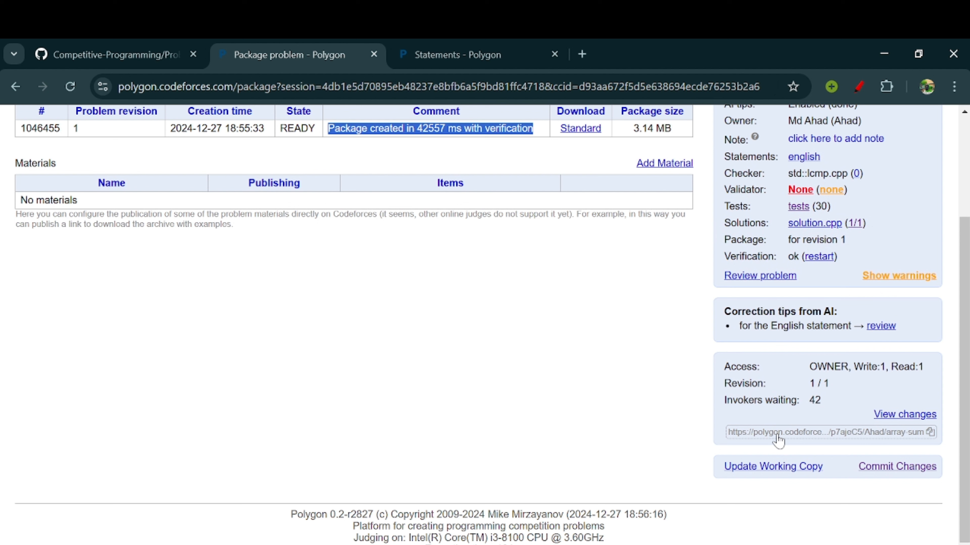
left_click(929, 431)
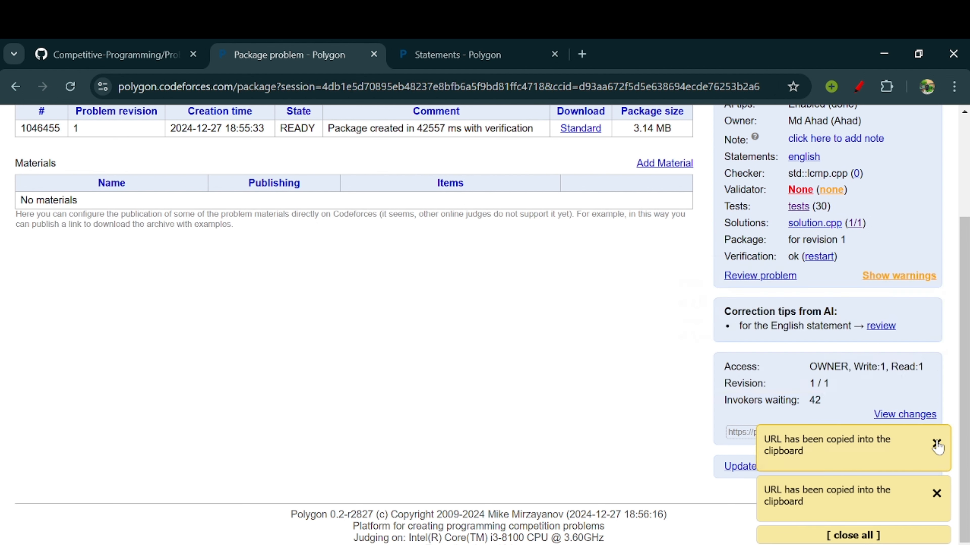
left_click(937, 444)
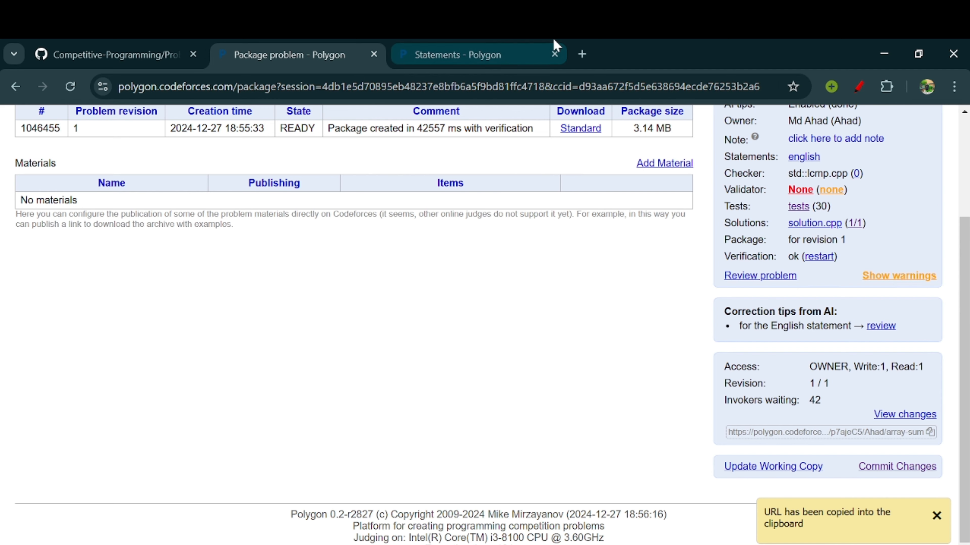
Open codeforces.com in a new browser tab
left_click(581, 54)
type("c")
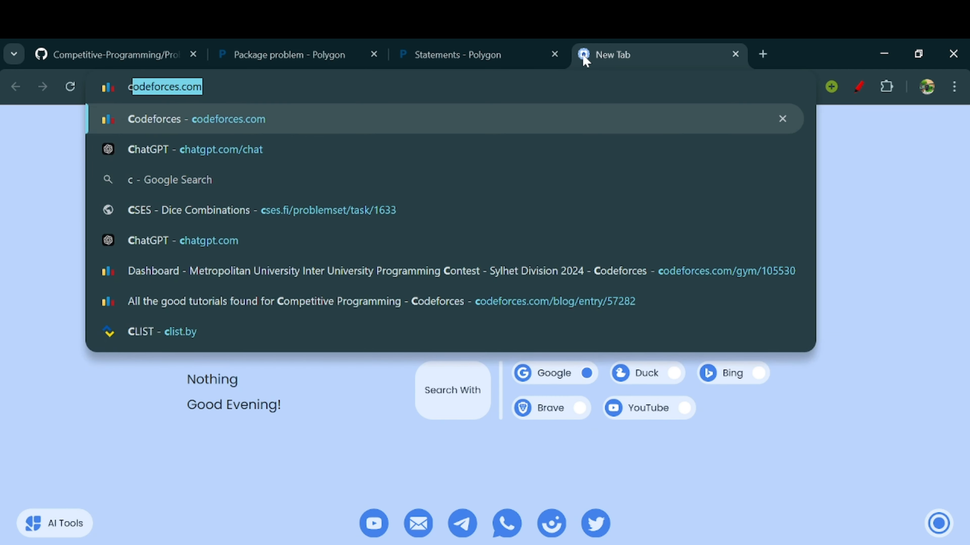
type("odef")
key("Return")
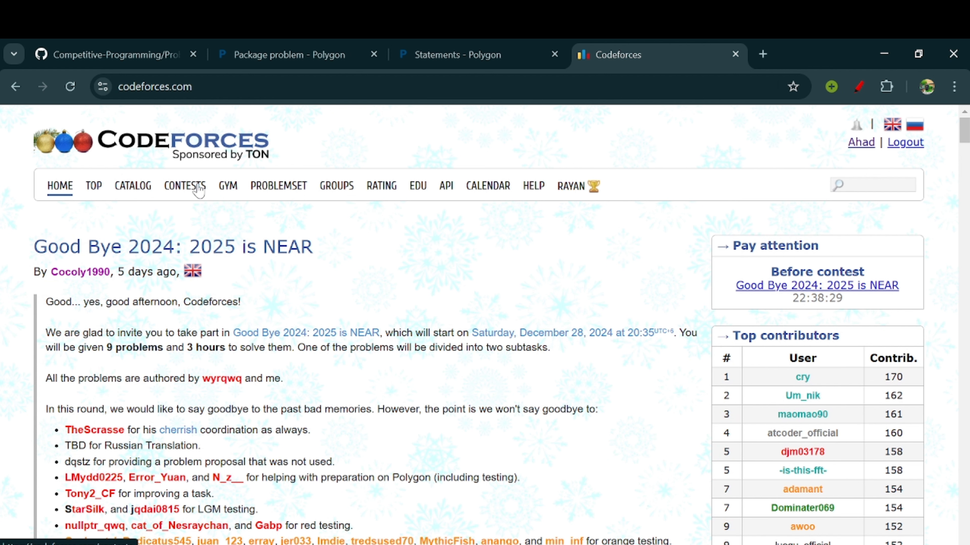
Start a new mashup contest in the Codeforces Gym, named Test For Youtube, with a duration of 120 minutes
left_click(228, 187)
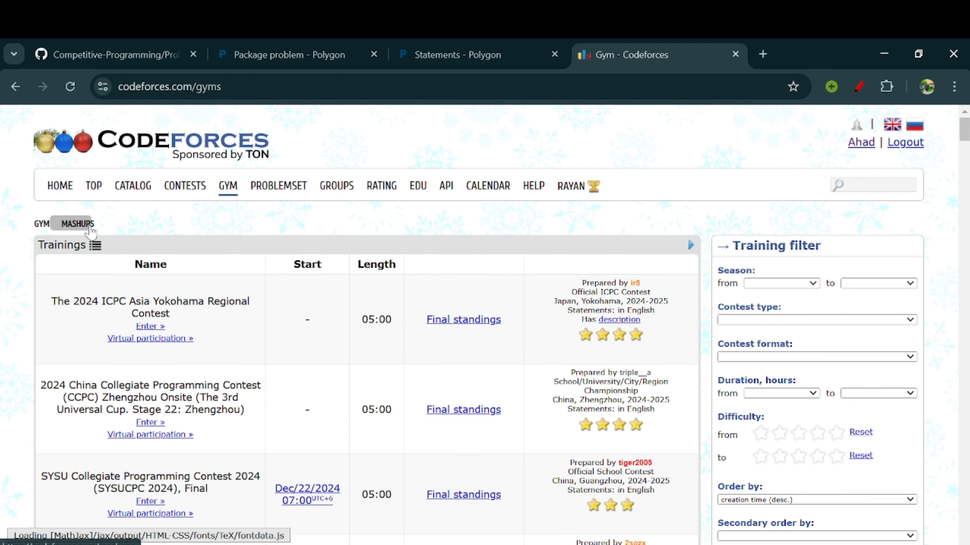
left_click(89, 226)
scroll(313, 285, "down", 1)
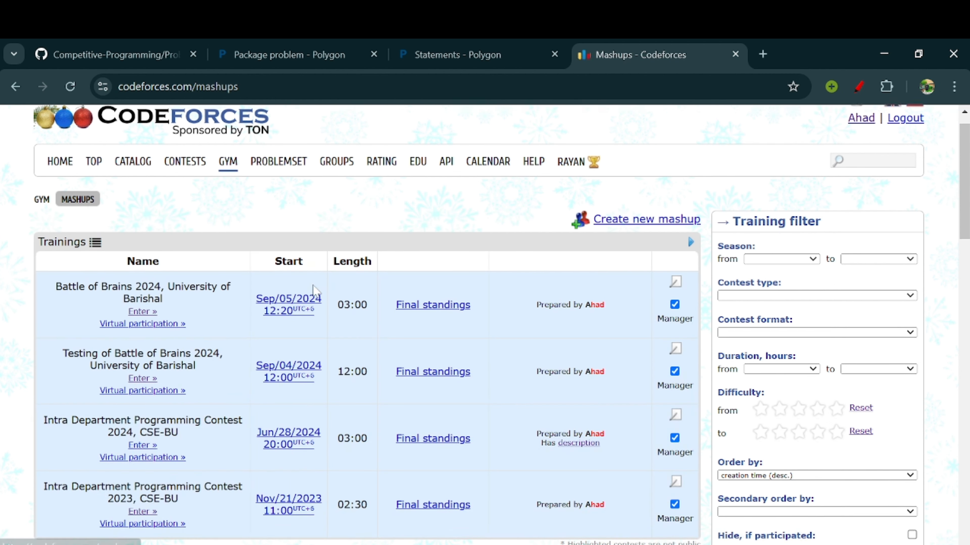
left_click(631, 219)
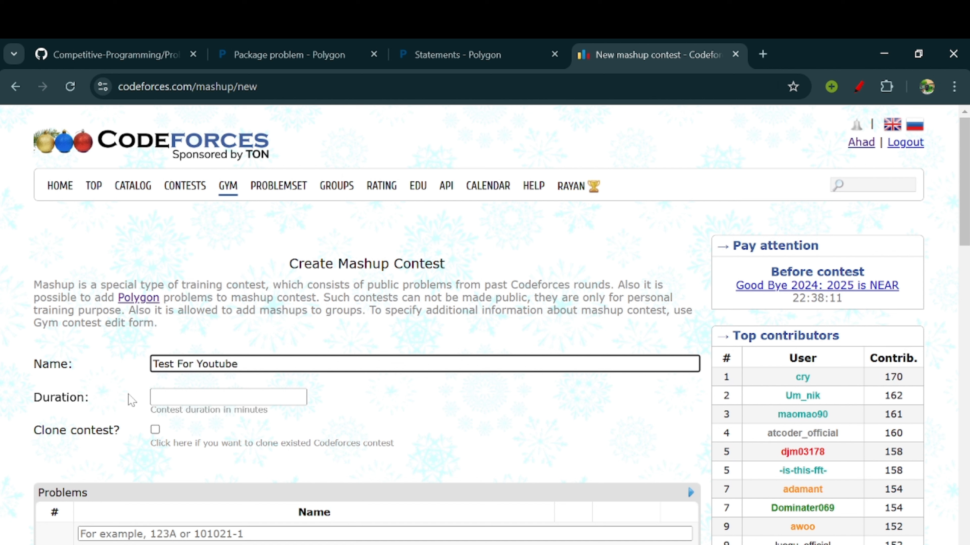
key("Tab")
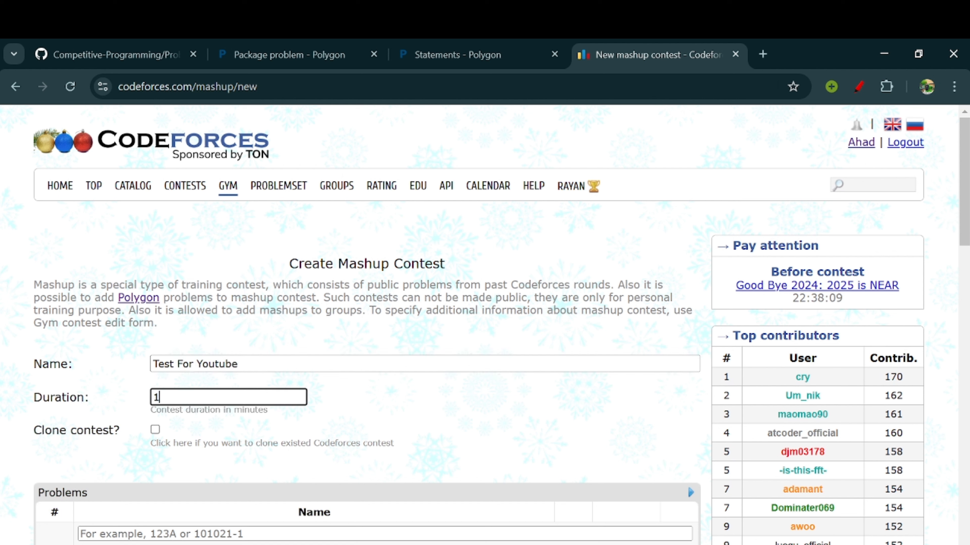
scroll(157, 427, "down", 3)
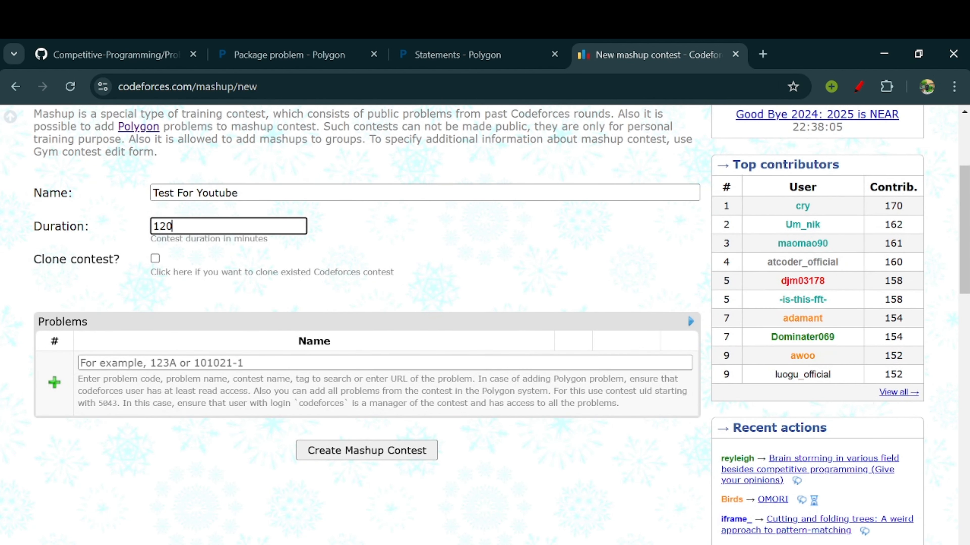
Add the array-sum problem to the mashup using its copied Polygon URL and create the mashup contest
left_click(235, 363)
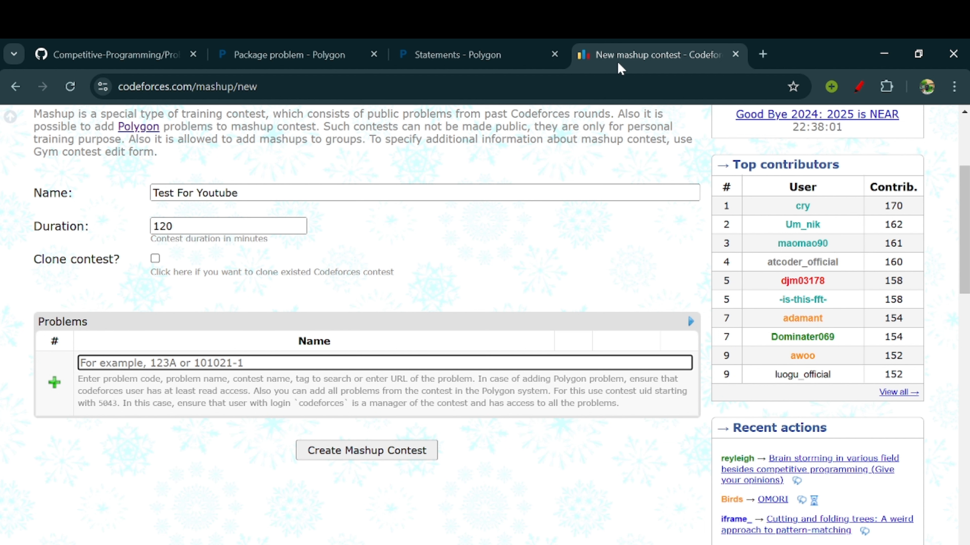
left_click(493, 52)
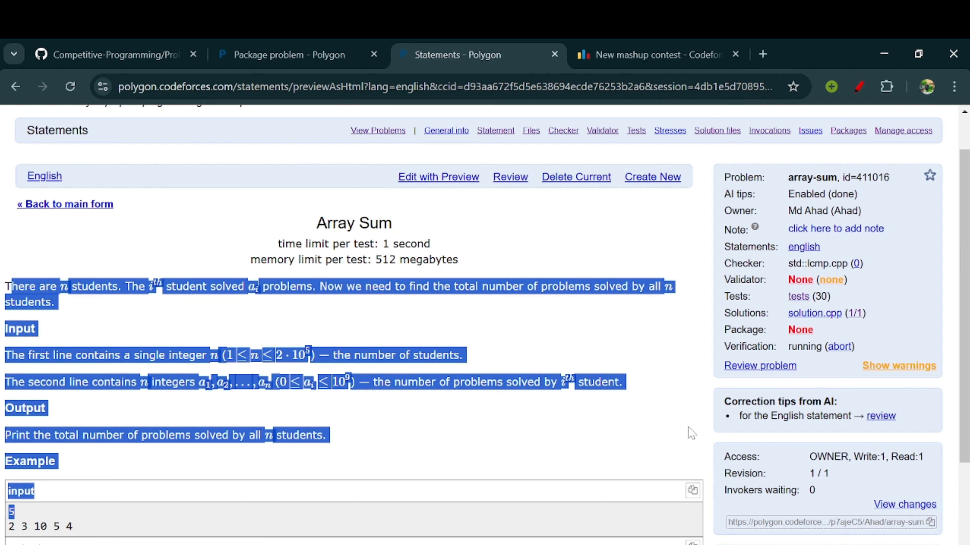
left_click(672, 48)
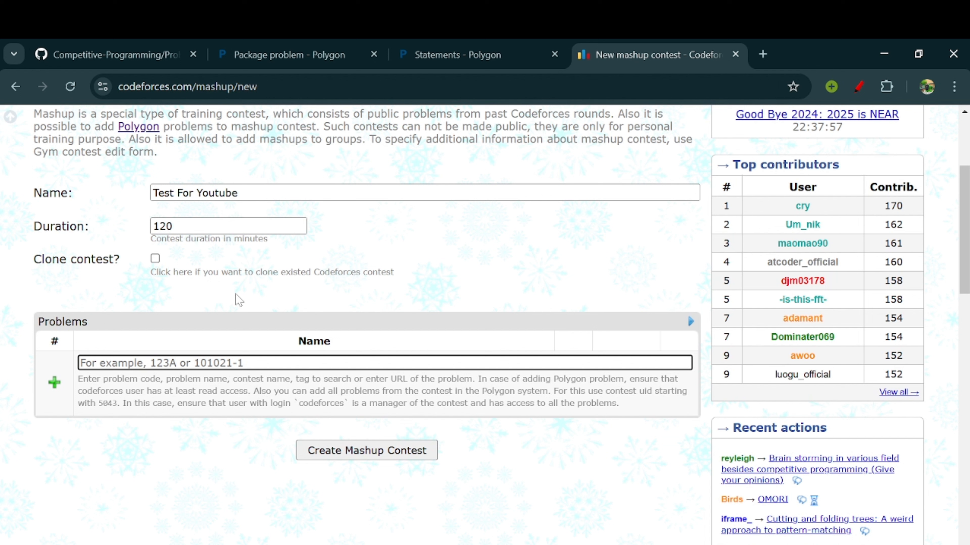
key("ctrl+v")
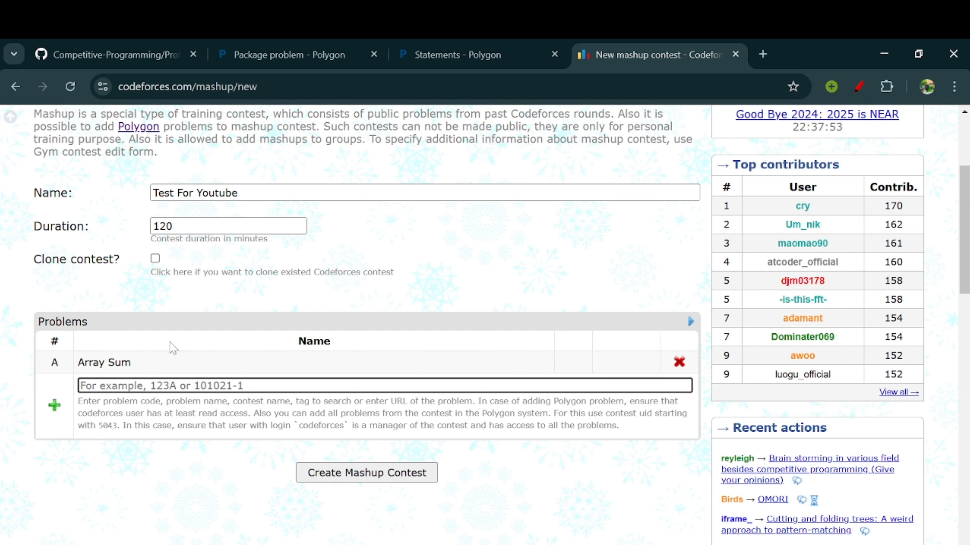
left_click(142, 364)
left_click_drag(78, 363, 105, 363)
left_click(137, 361)
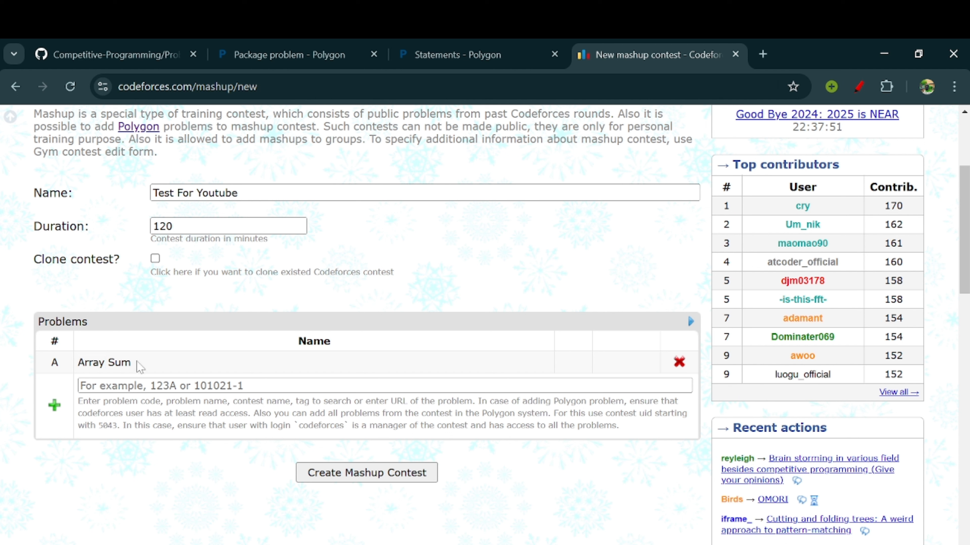
left_click(339, 478)
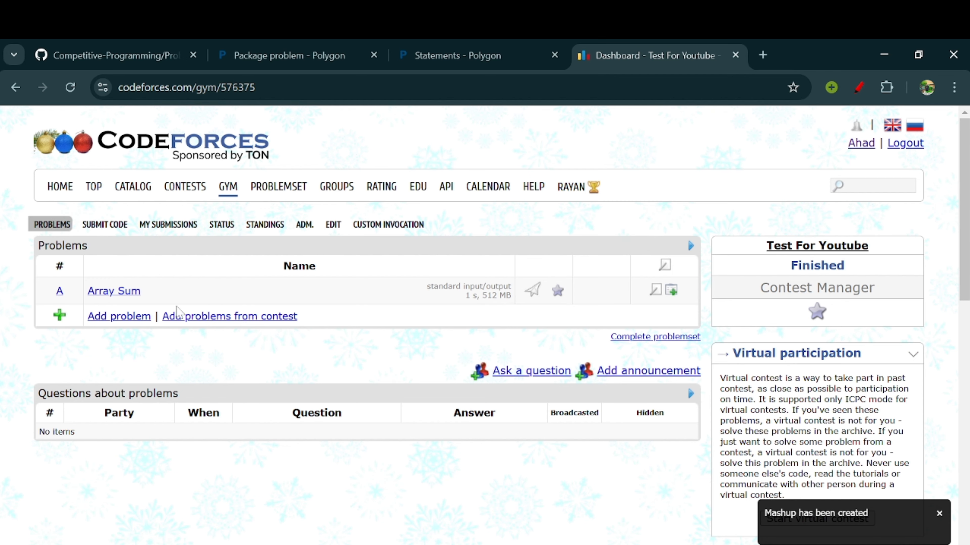
Open the Array Sum problem in the new contest and review its limits, statement, input and output descriptions, and example
left_click(129, 299)
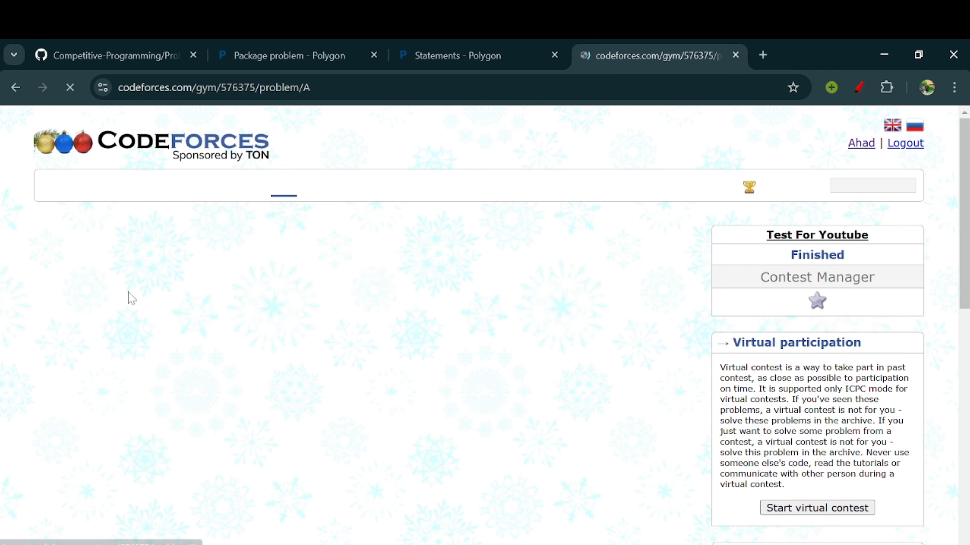
scroll(327, 300, "down", 2)
scroll(327, 300, "up", 1)
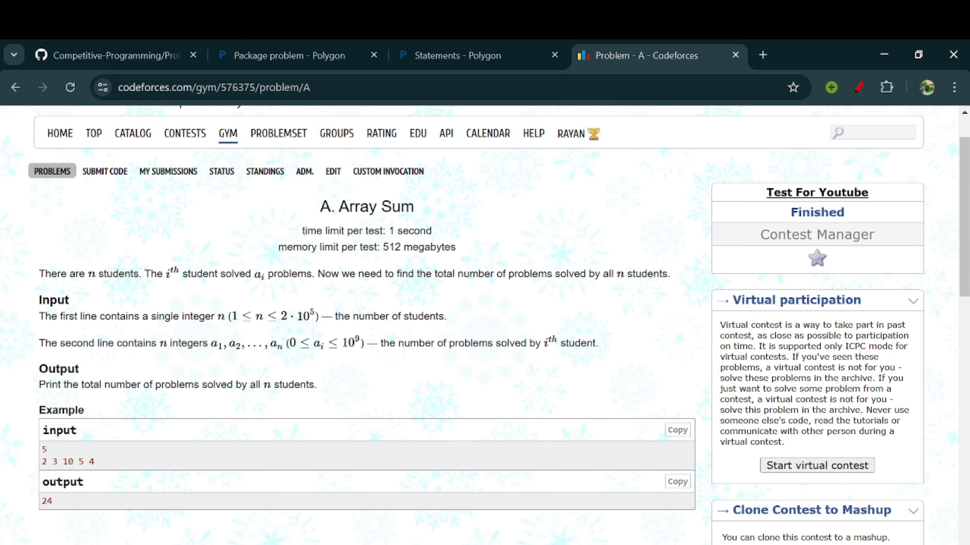
left_click_drag(320, 207, 463, 256)
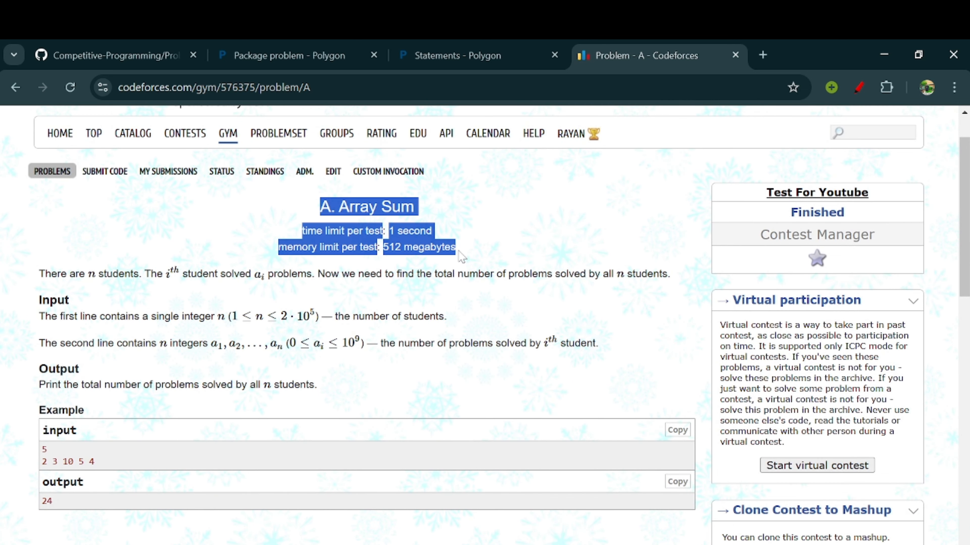
left_click(462, 257)
scroll(463, 256, "down", 1)
left_click_drag(40, 253, 325, 368)
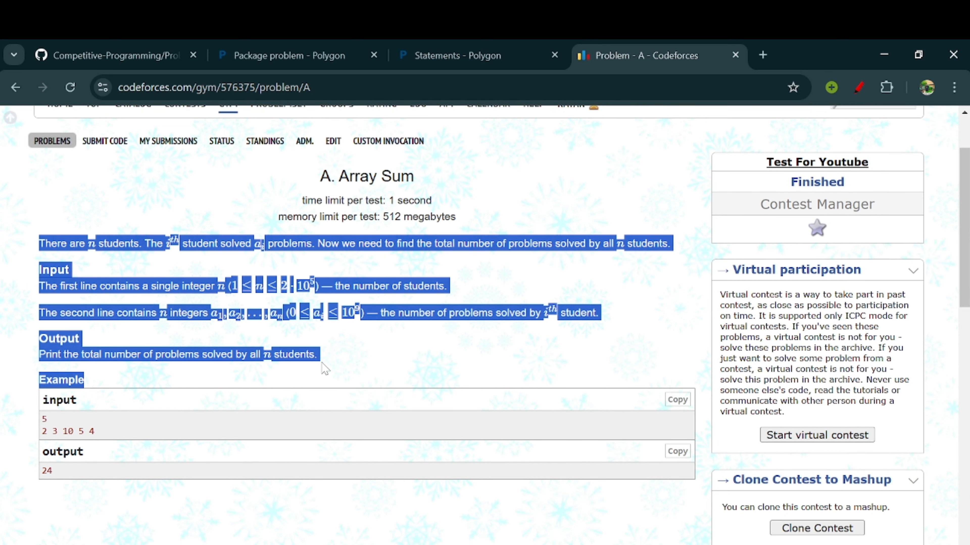
left_click(325, 368)
scroll(325, 368, "down", 1)
left_click_drag(63, 441, 40, 397)
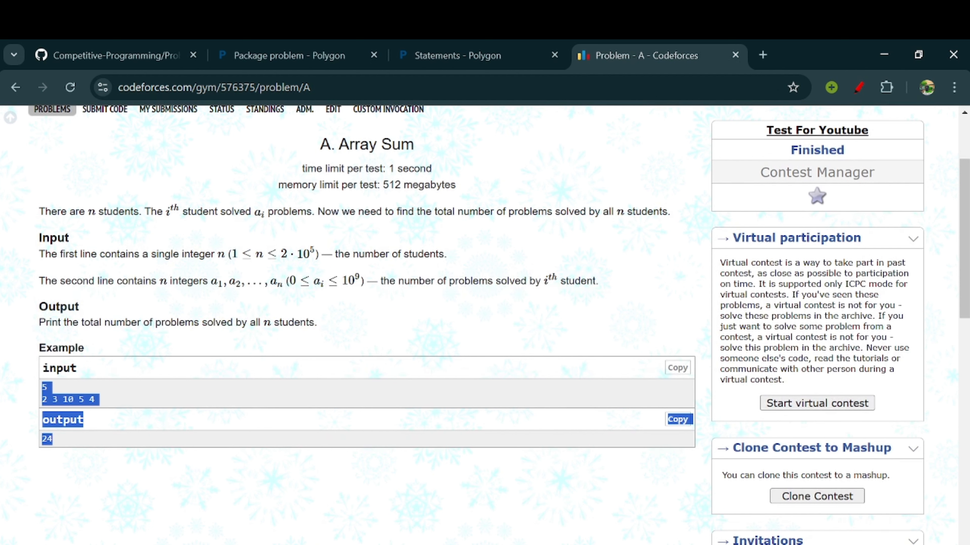
left_click(40, 396)
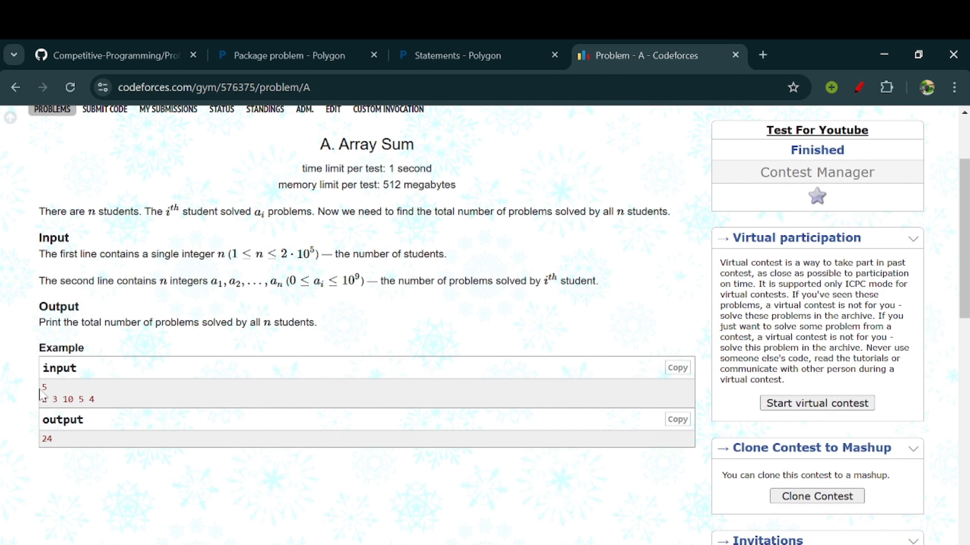
mouse_move(40, 392)
left_mouse_down()
mouse_move(80, 453)
mouse_move(40, 374)
left_mouse_up()
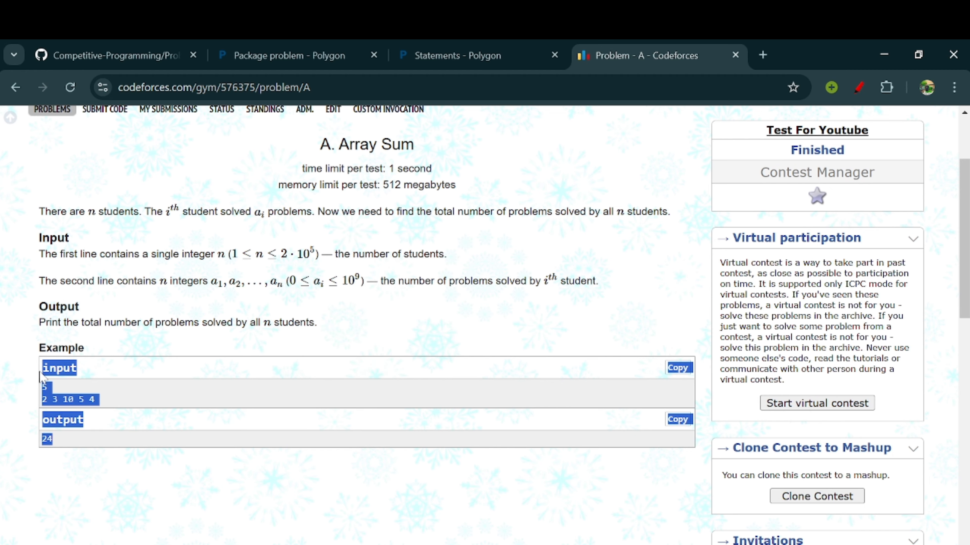
left_click(40, 376)
scroll(409, 482, "down", 10)
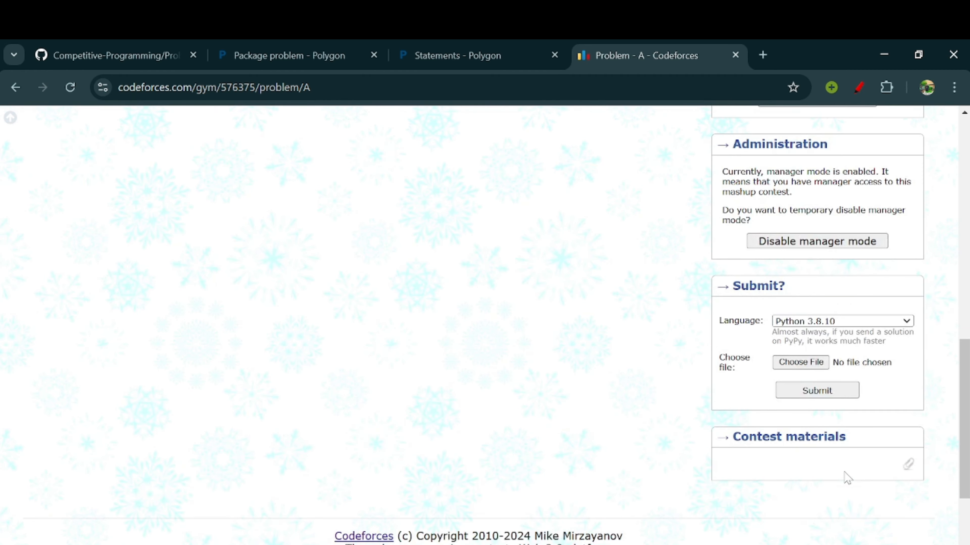
scroll(600, 501, "up", 10)
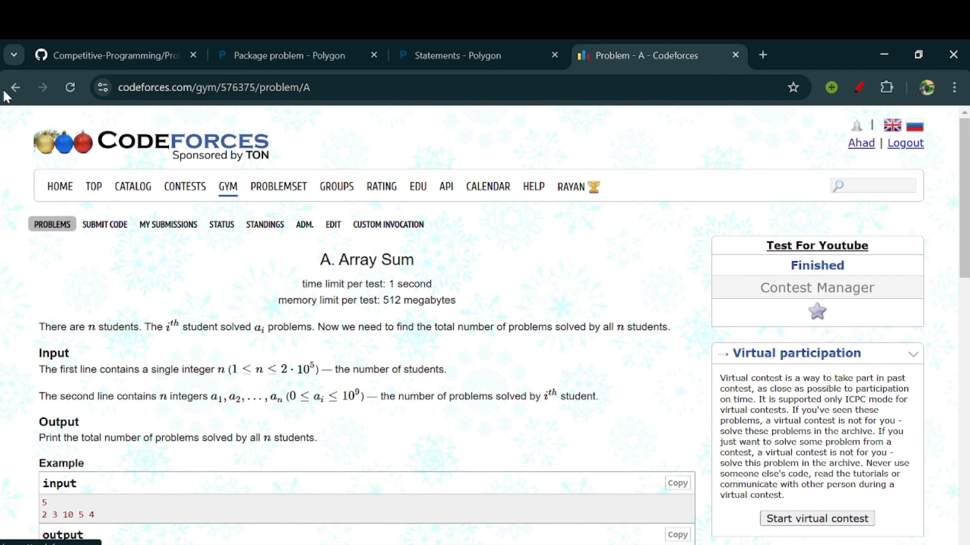
Return to the Test For Youtube contest dashboard and open the contest's edit page
left_click(14, 89)
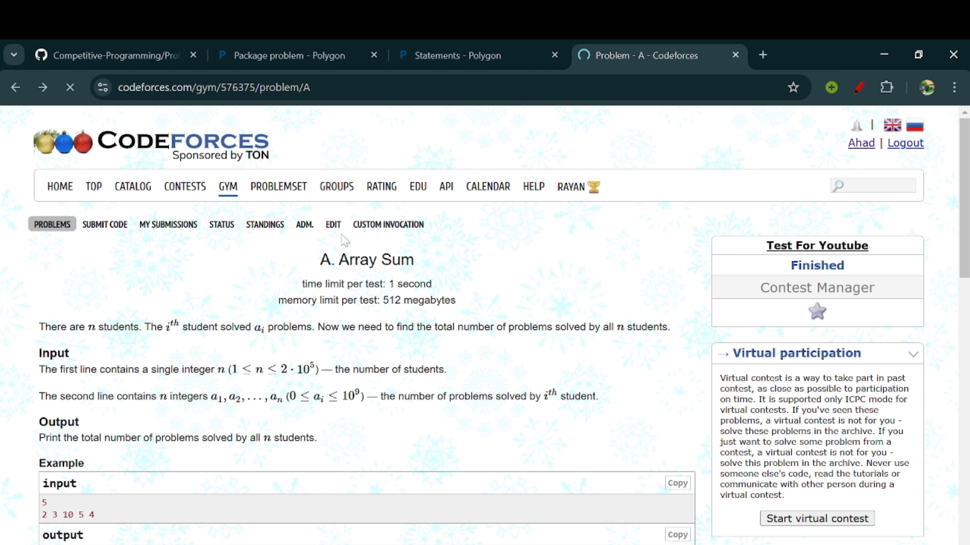
left_click(479, 65)
left_click(675, 57)
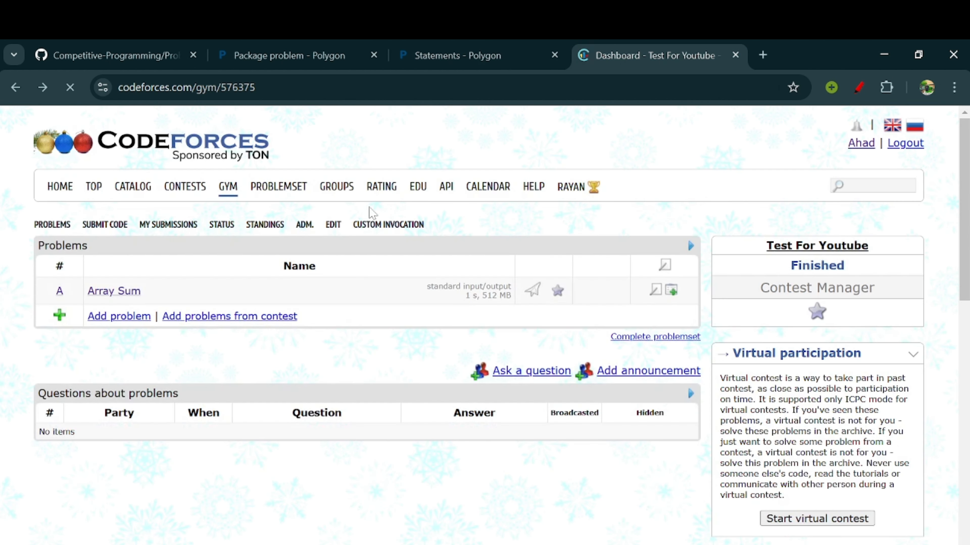
left_click(334, 224)
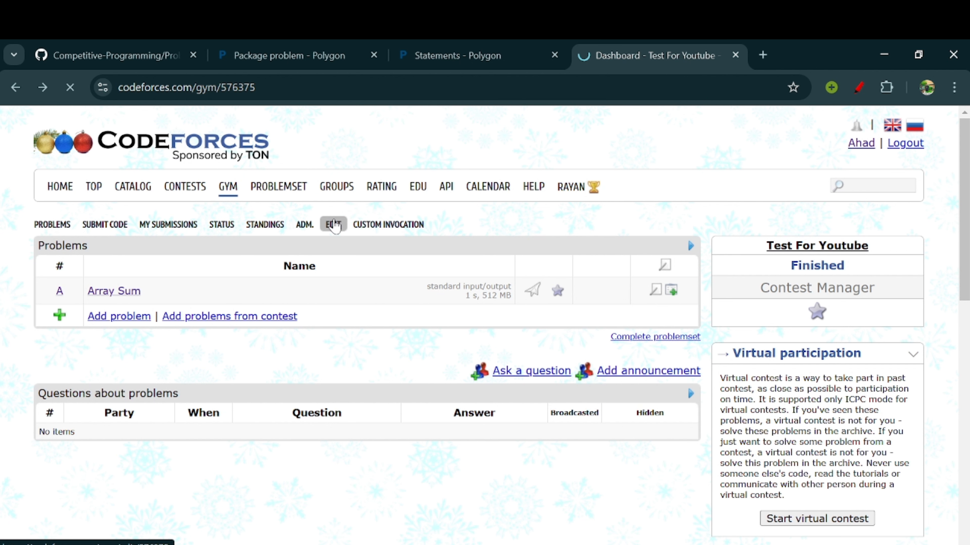
Examine the contest's training name, format options, start date and time, duration and visibility options
scroll(334, 225, "down", 1)
left_click(401, 240)
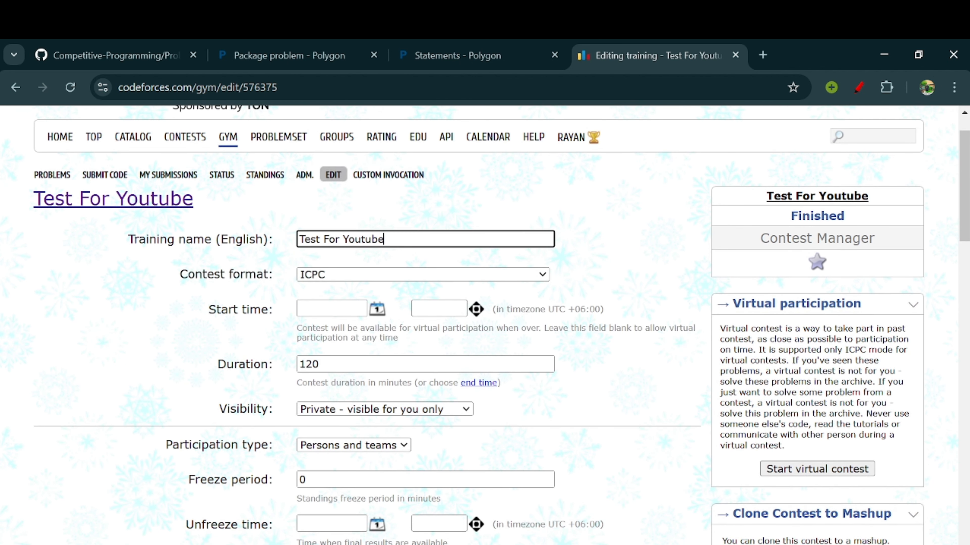
left_click_drag(384, 240, 299, 240)
left_click(336, 274)
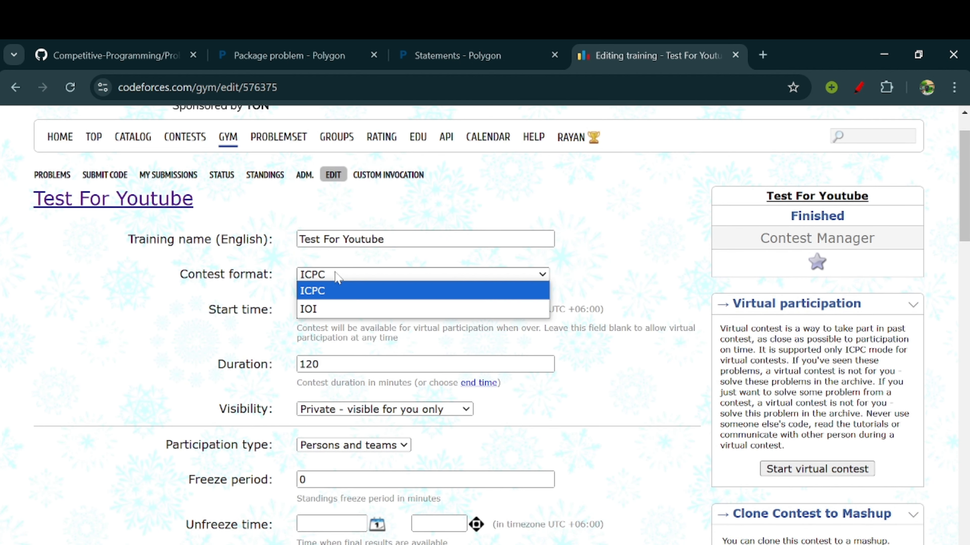
left_click(336, 275)
scroll(336, 277, "down", 1)
left_click(336, 278)
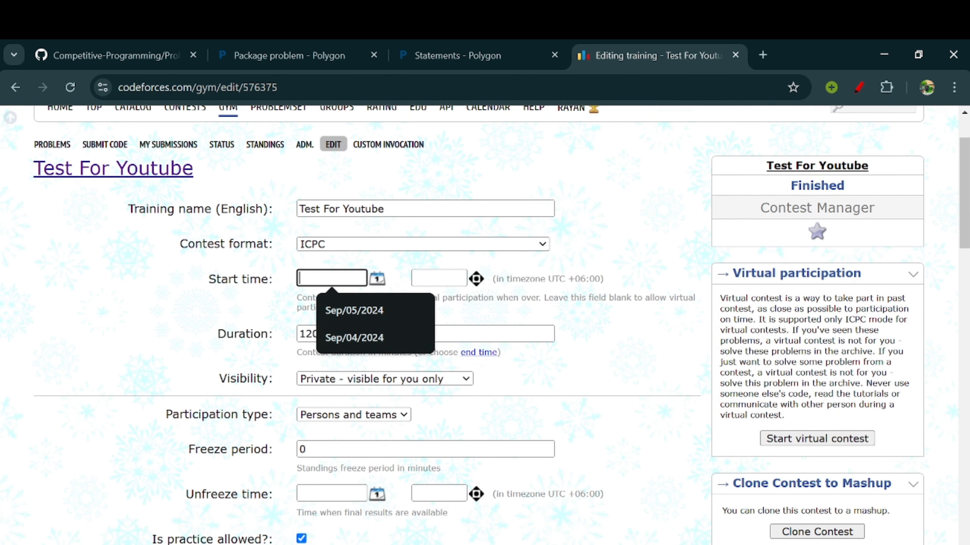
left_click(439, 278)
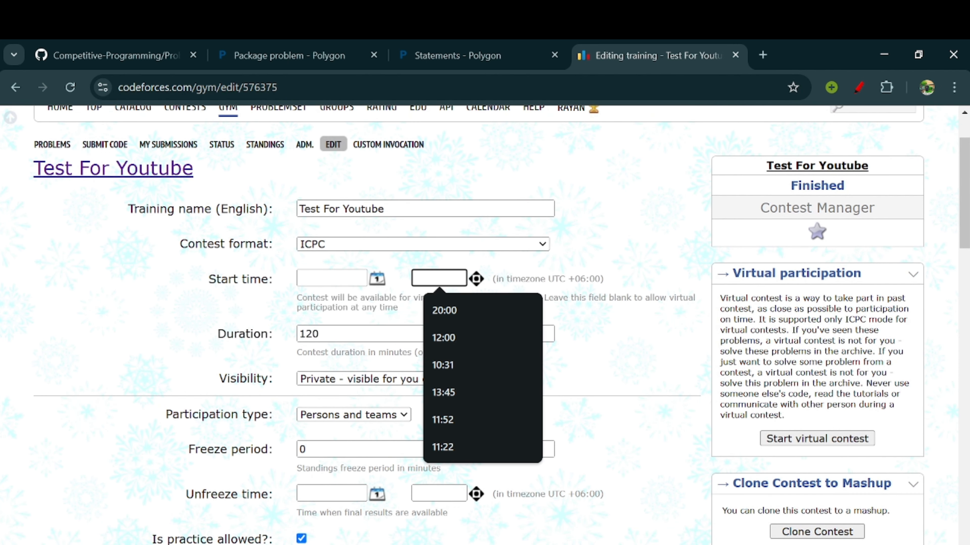
left_click(331, 278)
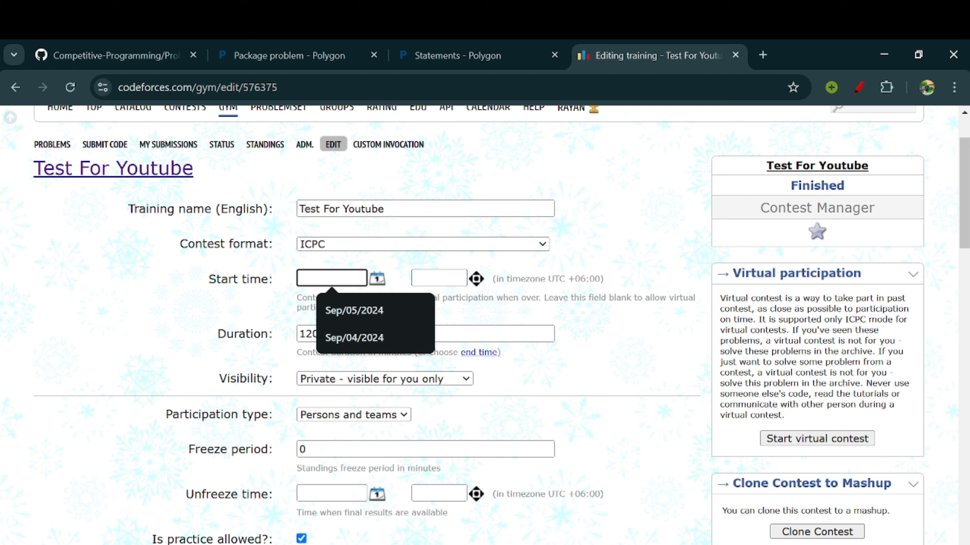
left_click(439, 278)
scroll(439, 281, "down", 1)
left_click(423, 293)
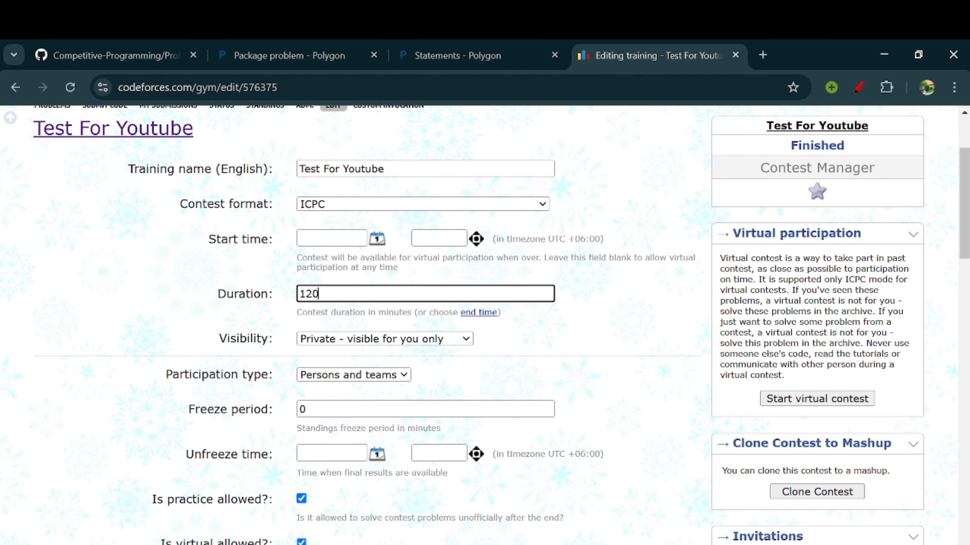
left_click(389, 341)
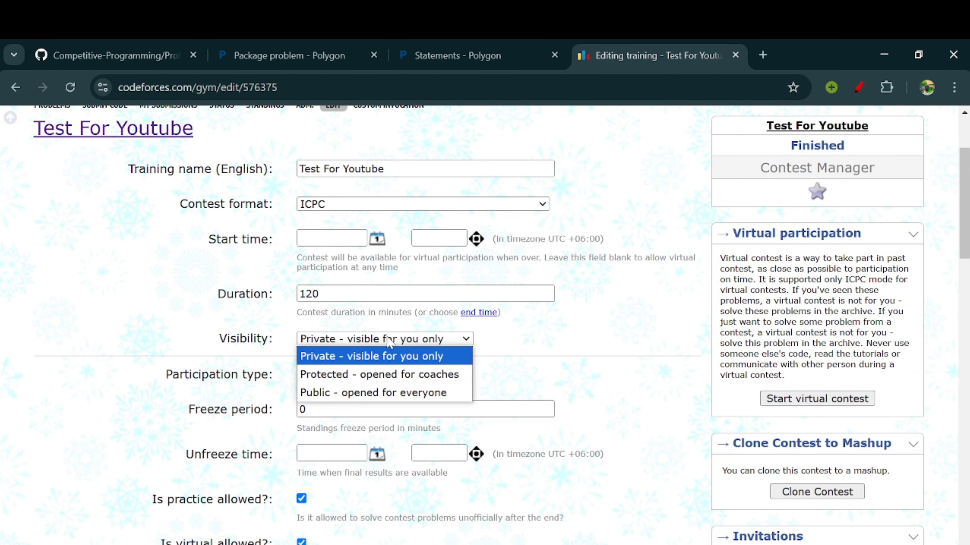
left_click(390, 341)
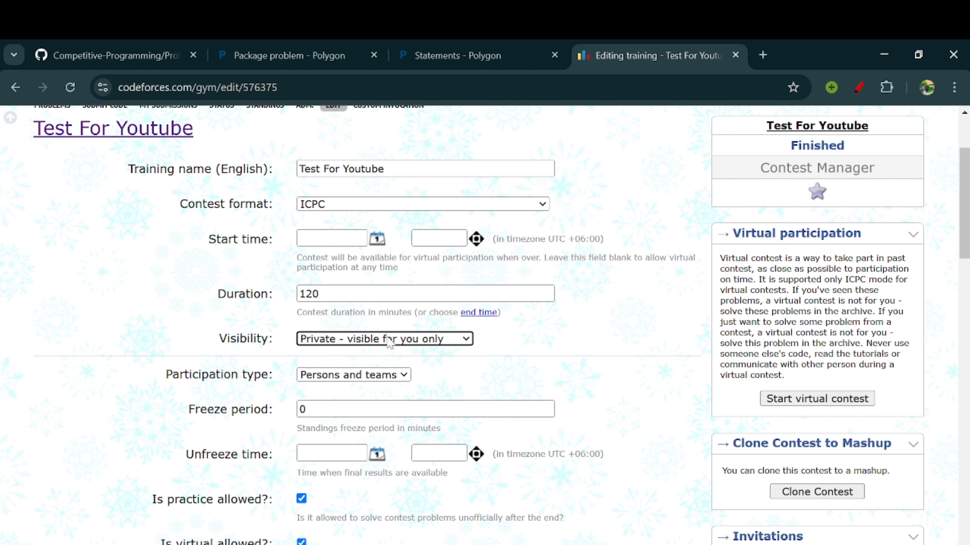
Examine the contest's participation type options, freeze period and unfreeze date and time fields
scroll(389, 342, "down", 2)
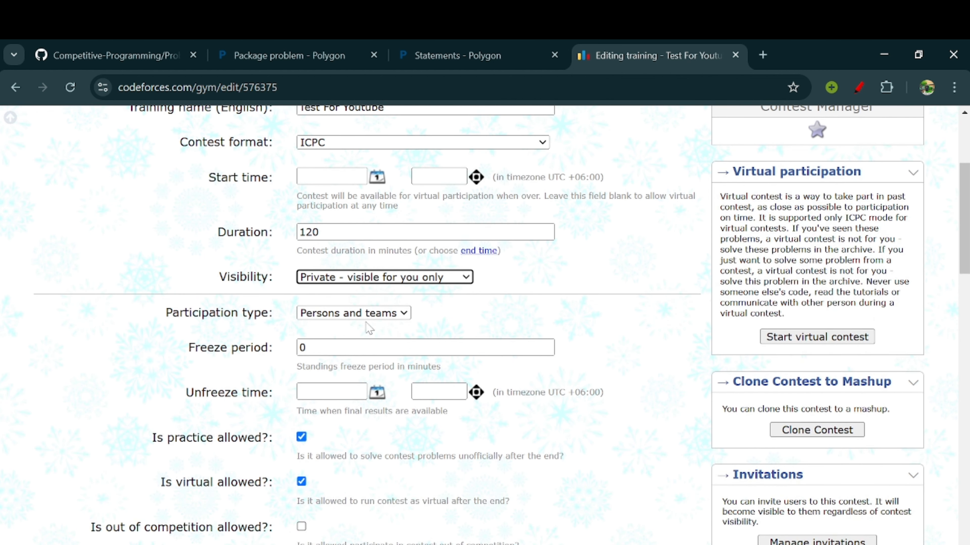
left_click(364, 318)
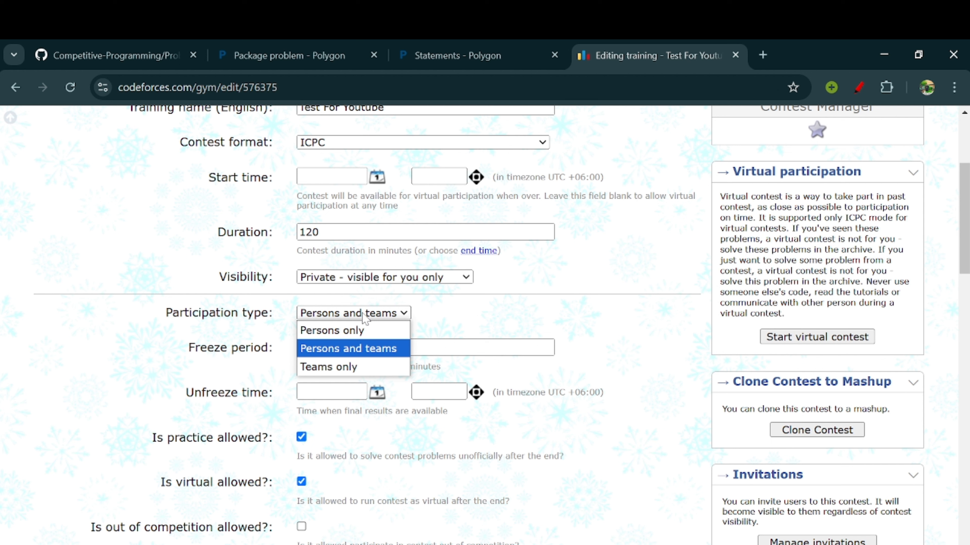
left_click(365, 318)
scroll(365, 319, "down", 1)
left_click(376, 304)
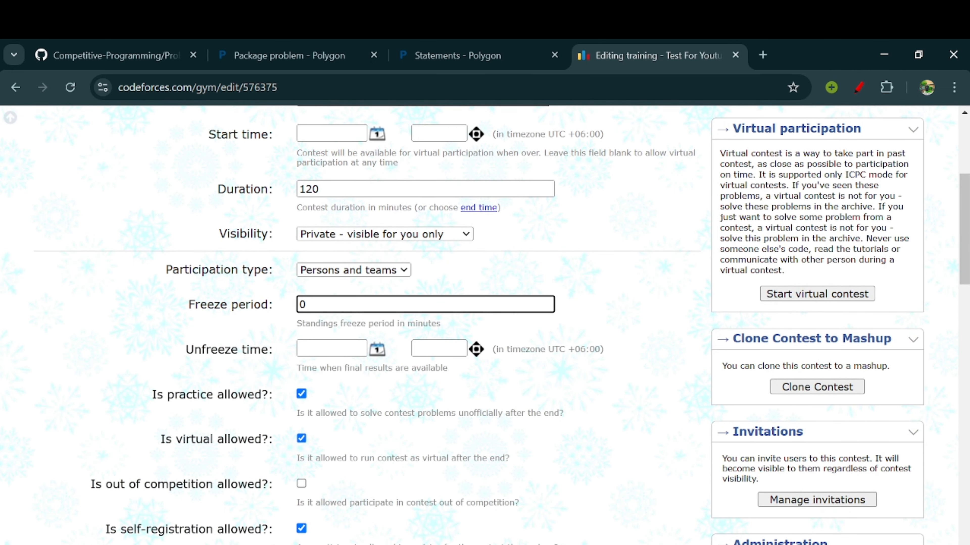
scroll(337, 319, "down", 1)
left_click(336, 327)
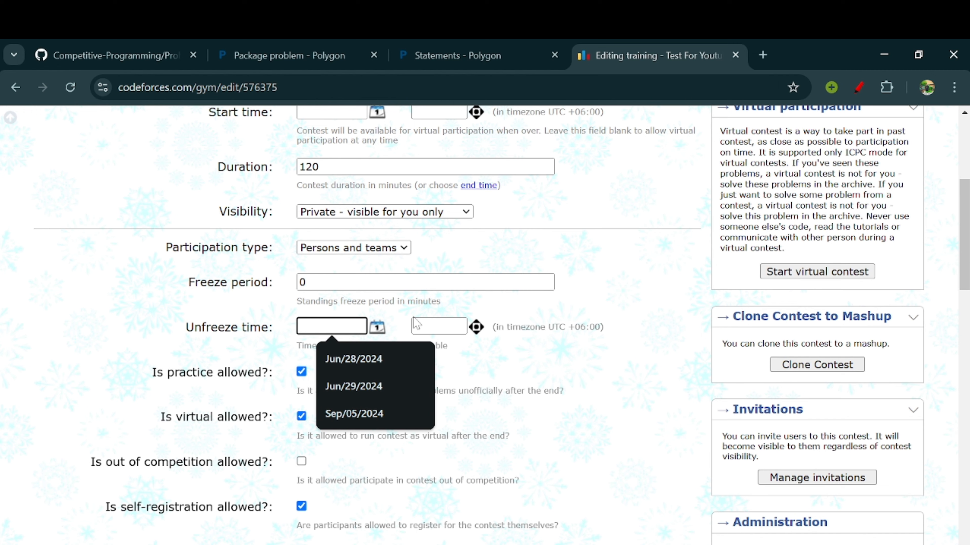
left_click(416, 325)
scroll(416, 326, "down", 2)
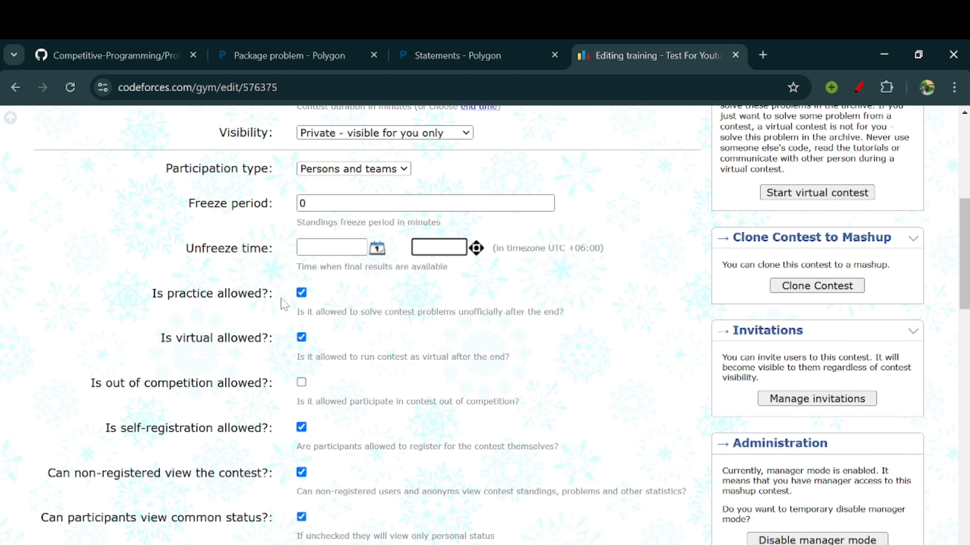
Review the practice, virtual, registration and viewing permissions, and the options for the contest testdata policy and viewing other submissions
scroll(333, 324, "down", 1)
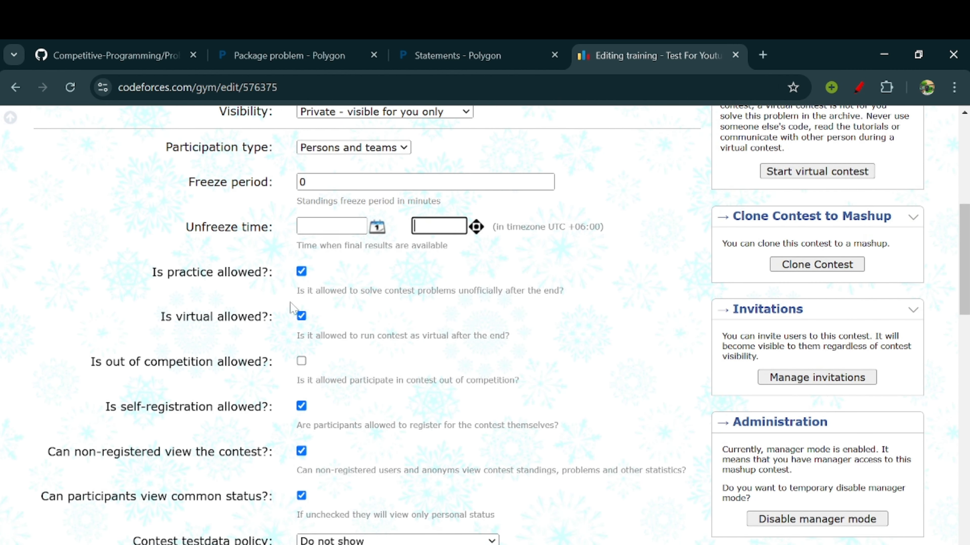
scroll(295, 330, "down", 2)
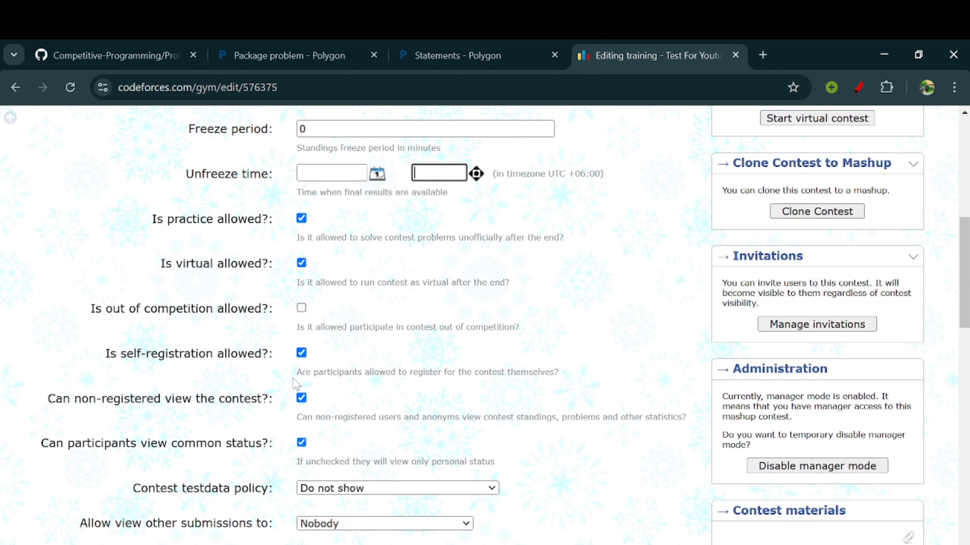
scroll(294, 380, "down", 2)
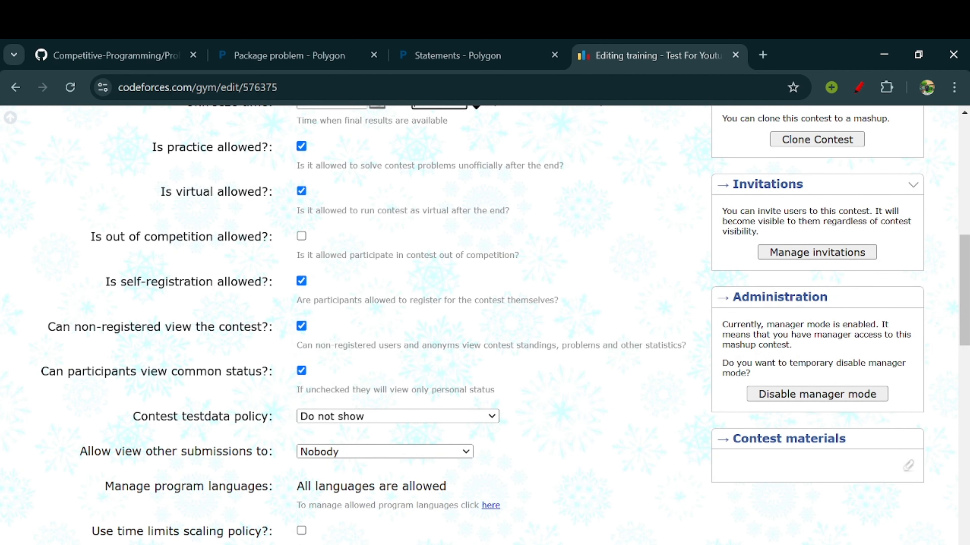
scroll(252, 382, "down", 1)
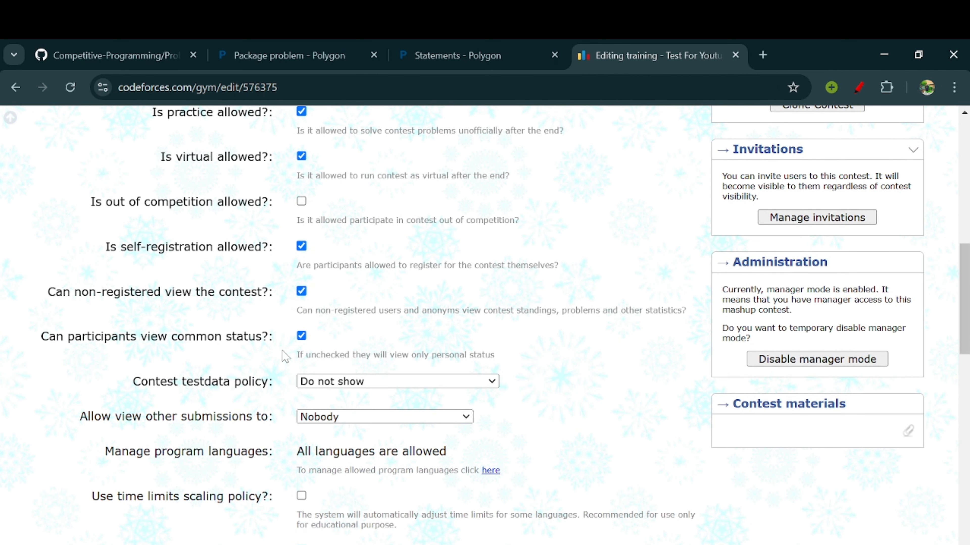
left_click(360, 384)
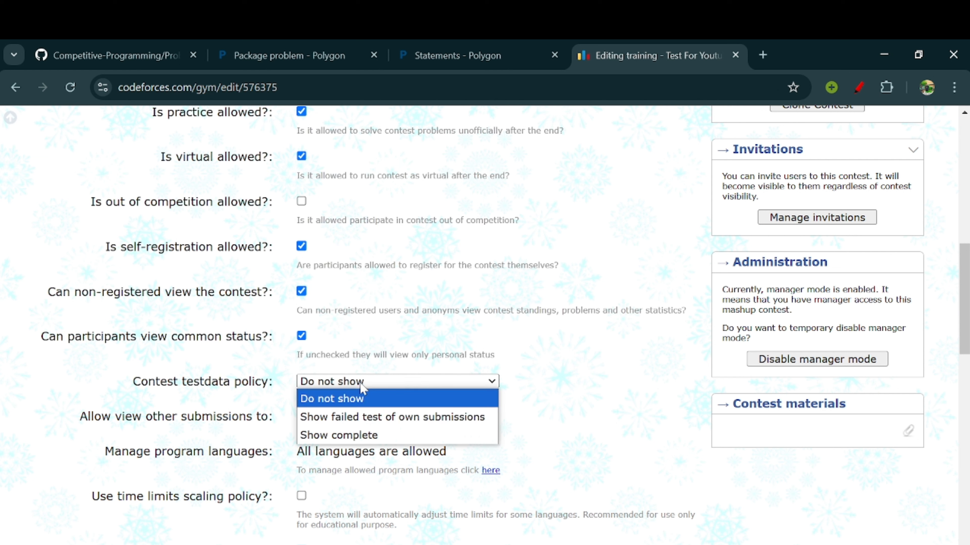
left_click(361, 393)
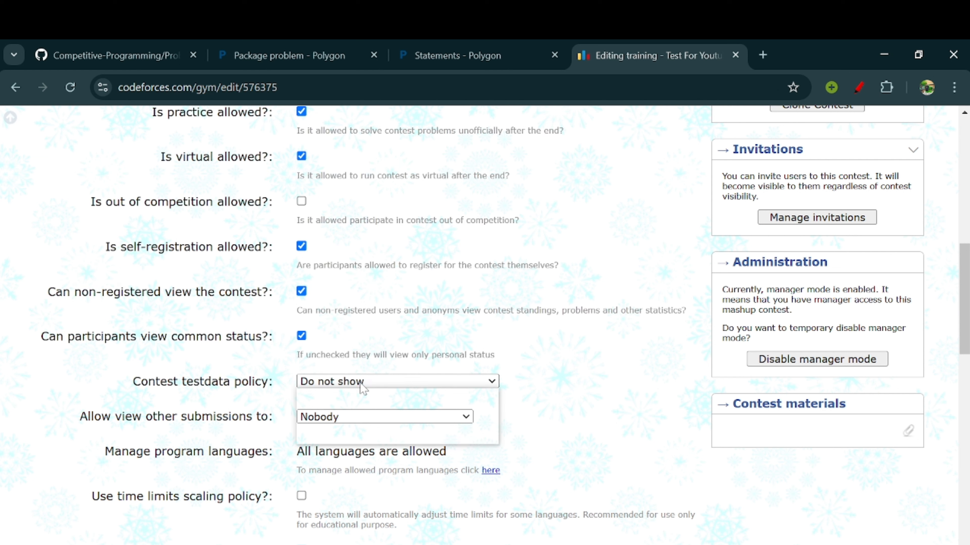
scroll(258, 396, "down", 1)
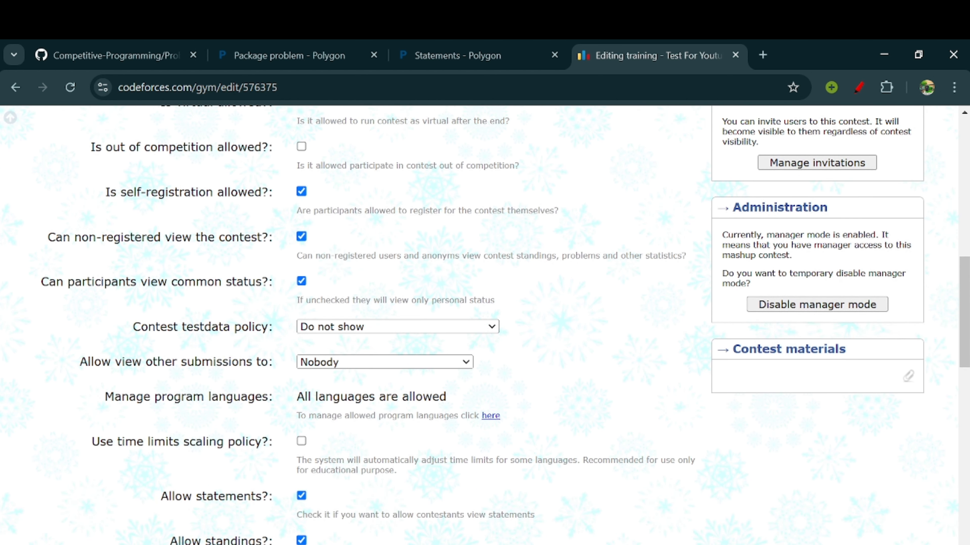
left_click_drag(152, 362, 285, 366)
left_click(285, 365)
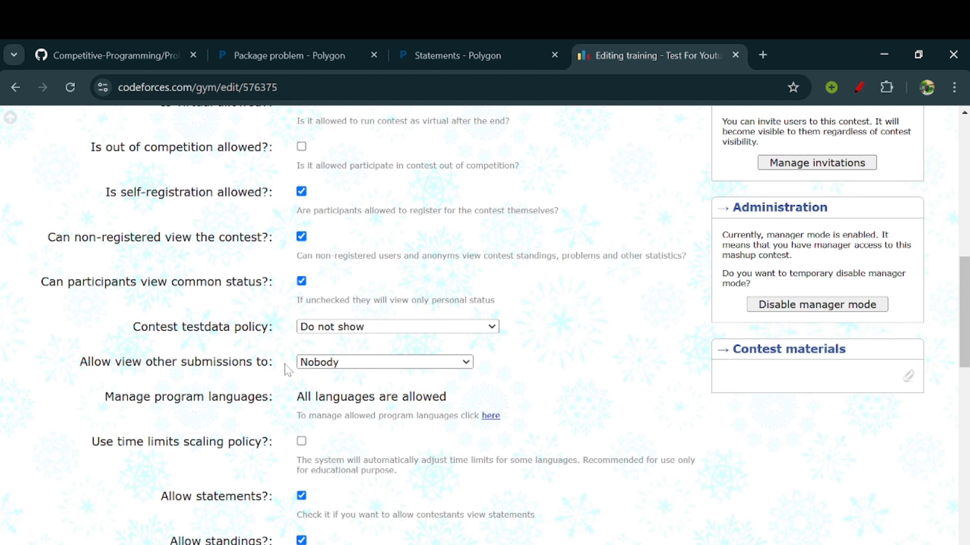
left_click(323, 366)
left_click(335, 366)
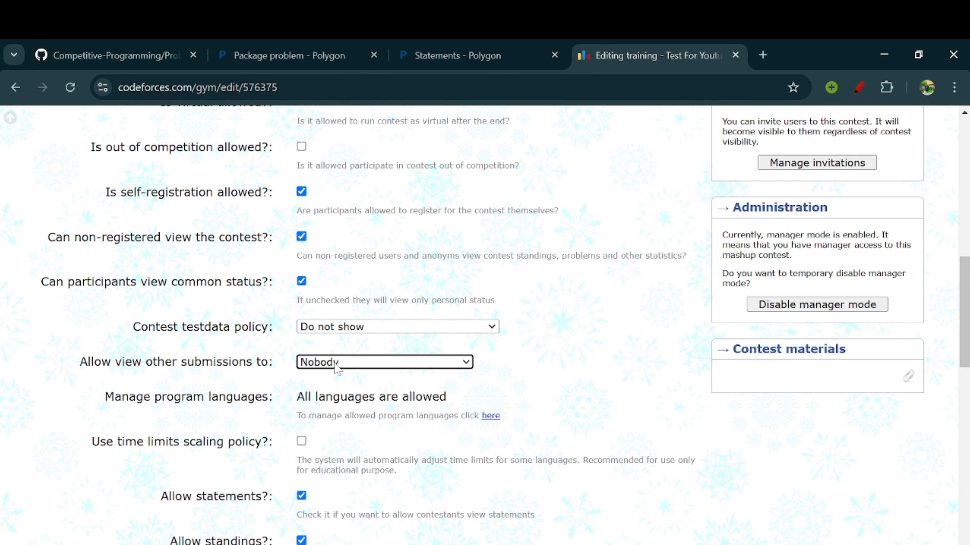
left_click(335, 366)
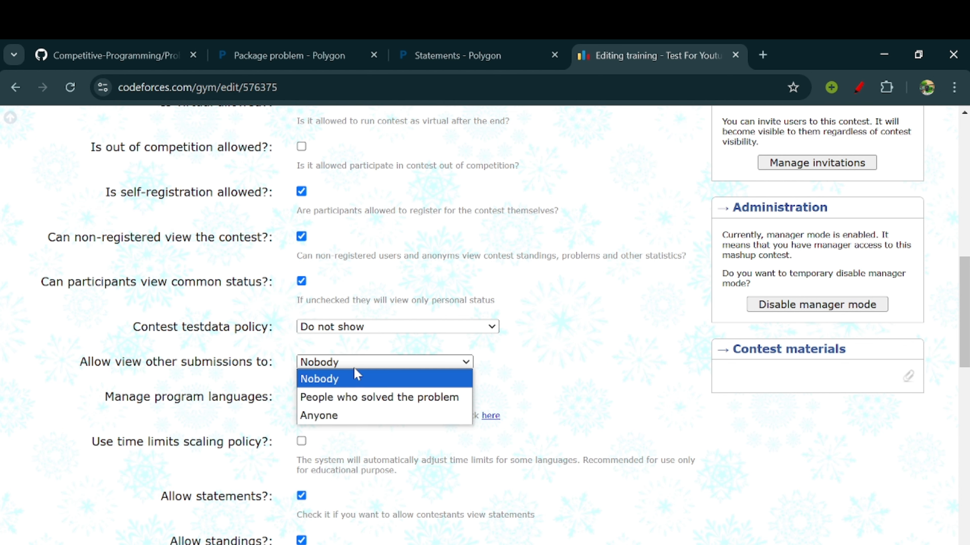
left_click(357, 373)
Save the Test For Youtube contest settings
scroll(357, 374, "down", 2)
scroll(357, 374, "down", 15)
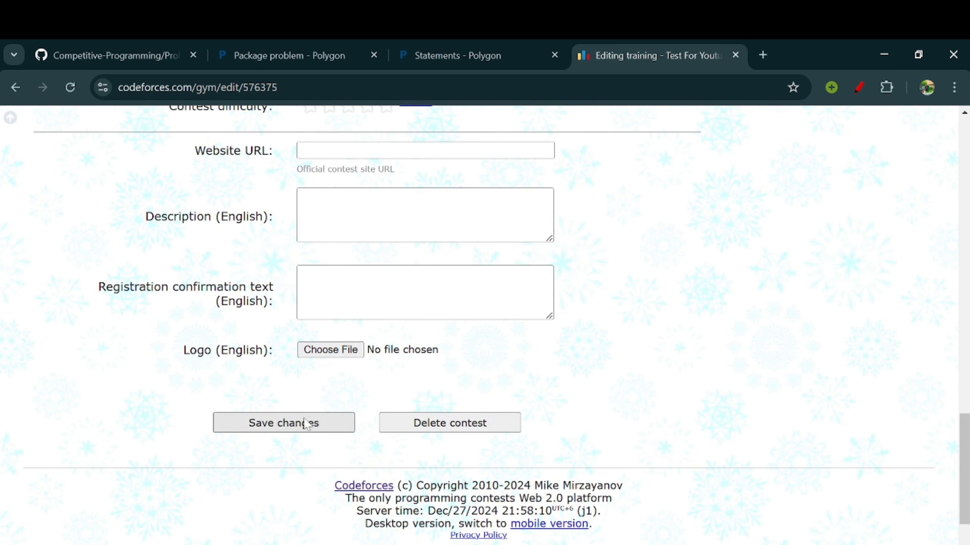
left_click(306, 424)
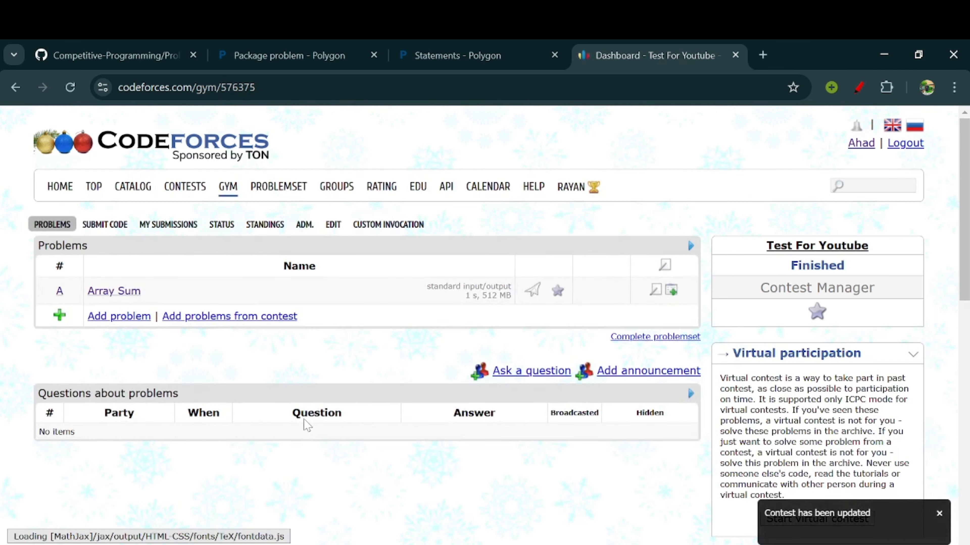
Open the invitation management page for the Test For Youtube contest
scroll(676, 441, "down", 4)
scroll(676, 442, "down", 10)
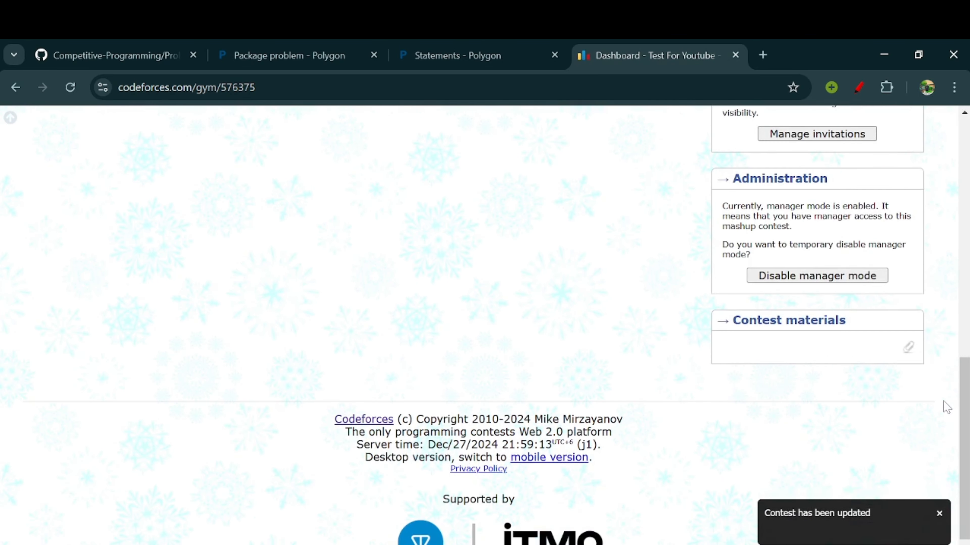
scroll(932, 382, "up", 4)
left_click(855, 289)
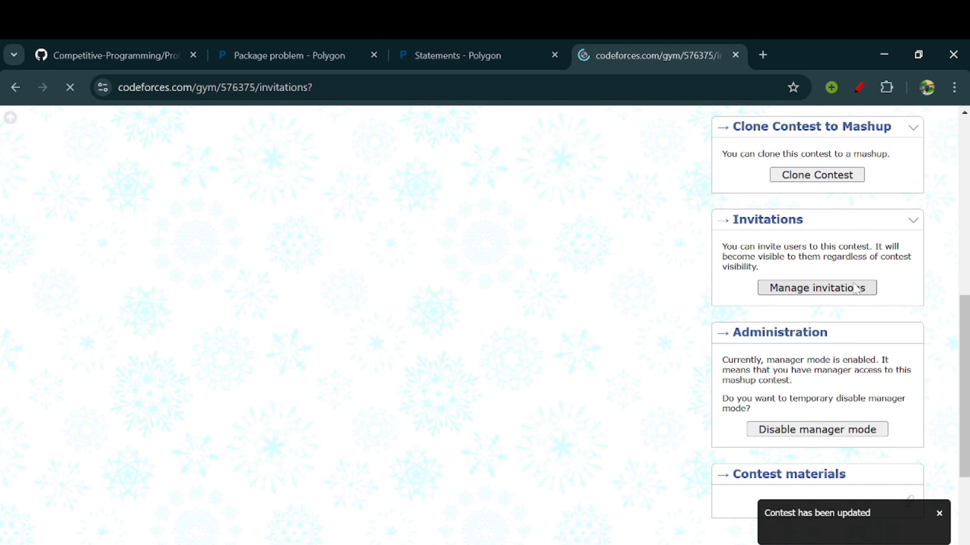
Generate an invitation link for the contest and copy it to the clipboard
scroll(303, 335, "down", 3)
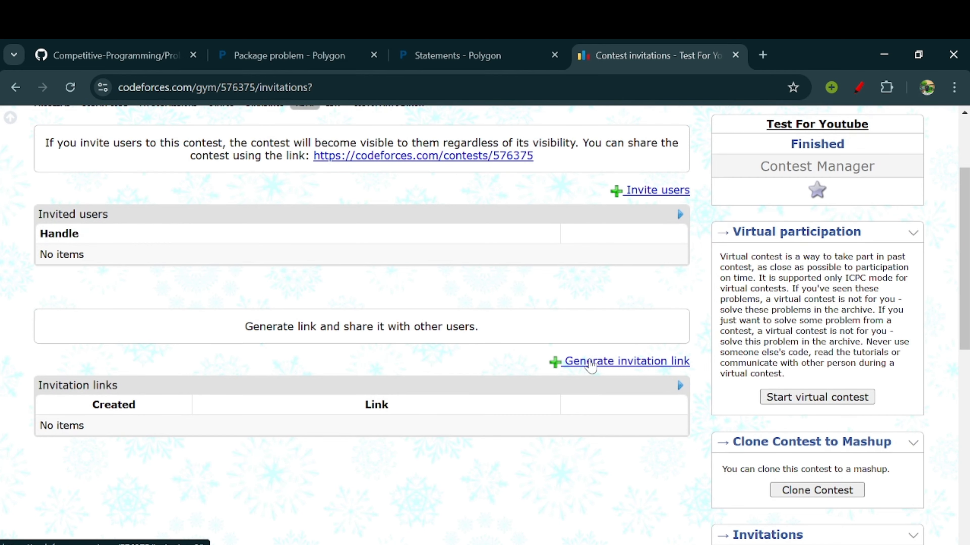
left_click(590, 362)
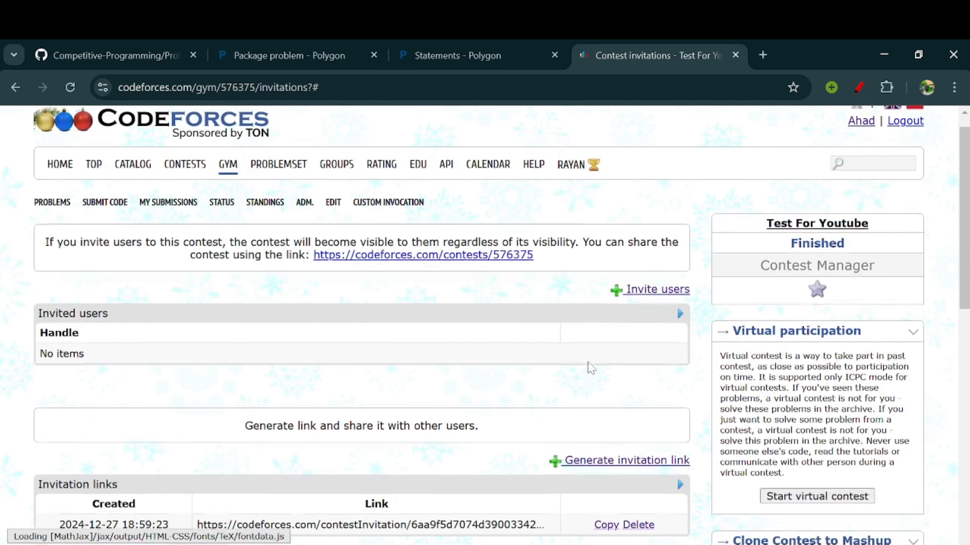
scroll(596, 369, "down", 4)
left_click(605, 366)
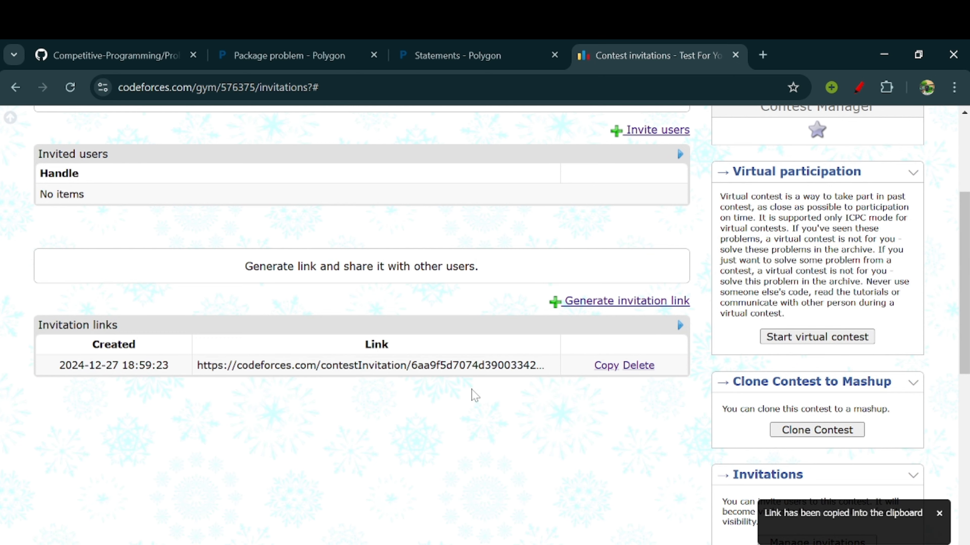
Switch to the Polygon package page of the array-sum problem
scroll(474, 395, "up", 5)
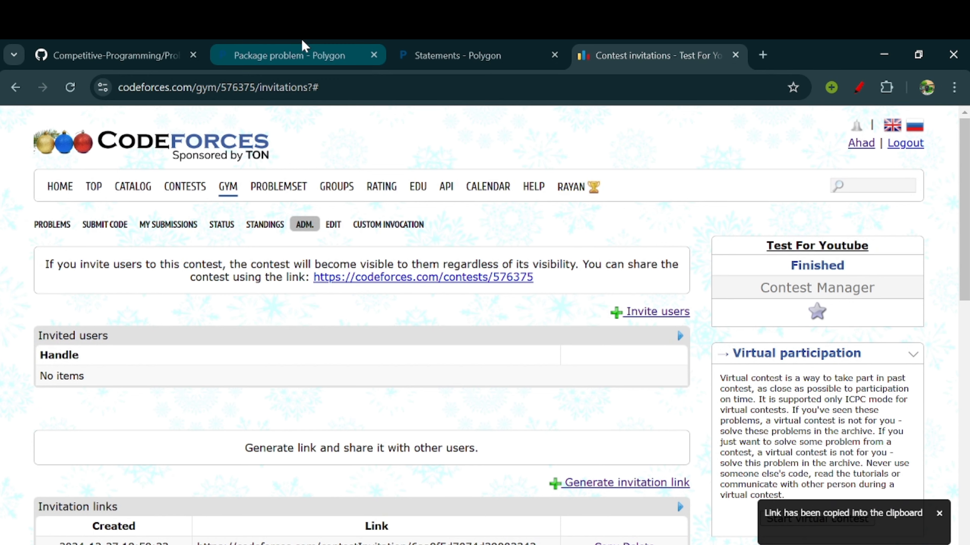
left_click(301, 48)
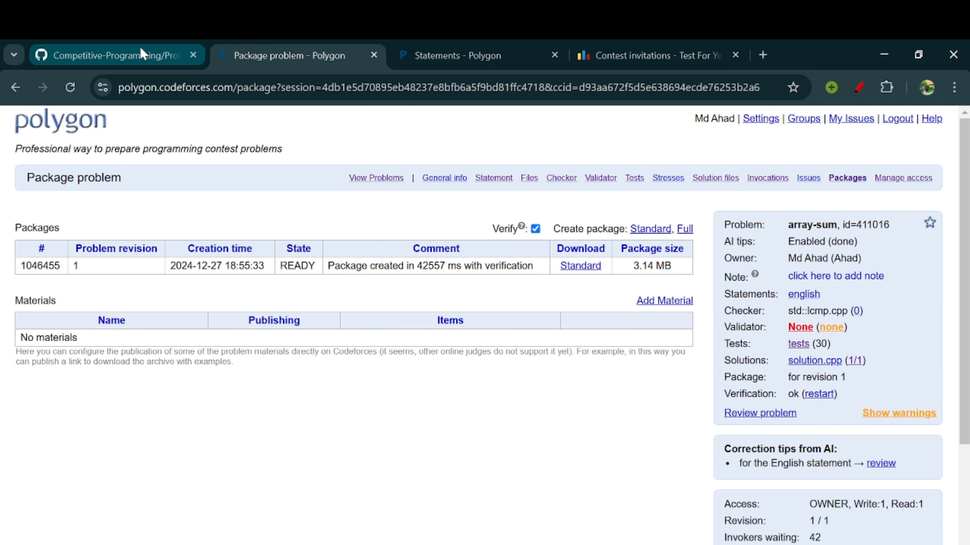